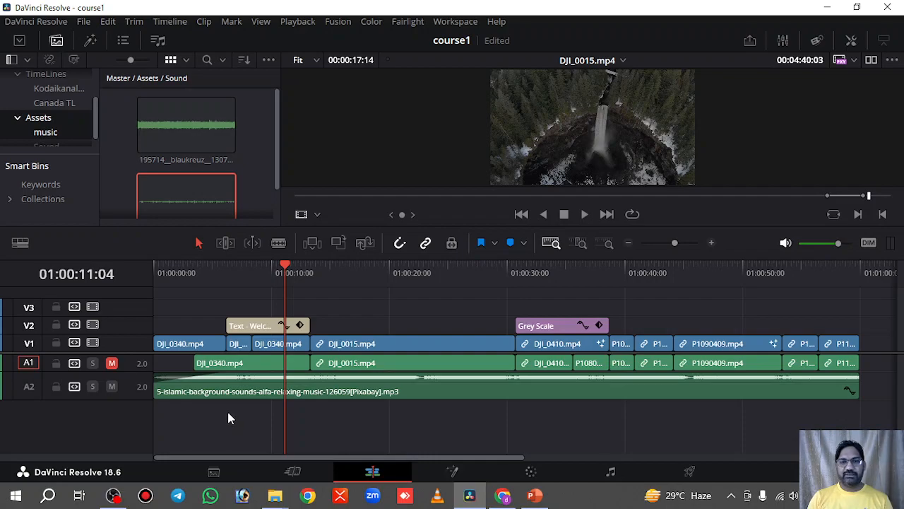
Step: Play Timeline 1 from its beginning to review the edit, and audition the waterfall sound in the Sound bin
drag(284, 272, 159, 274)
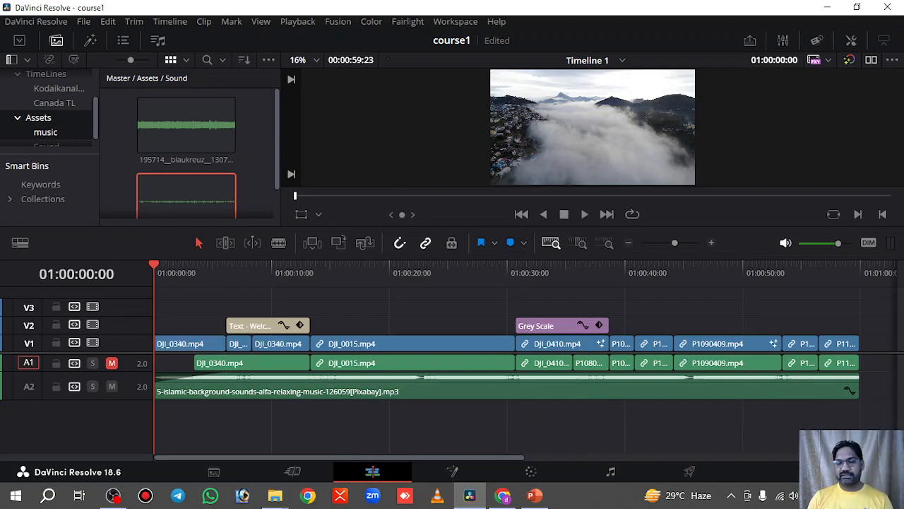
key(space)
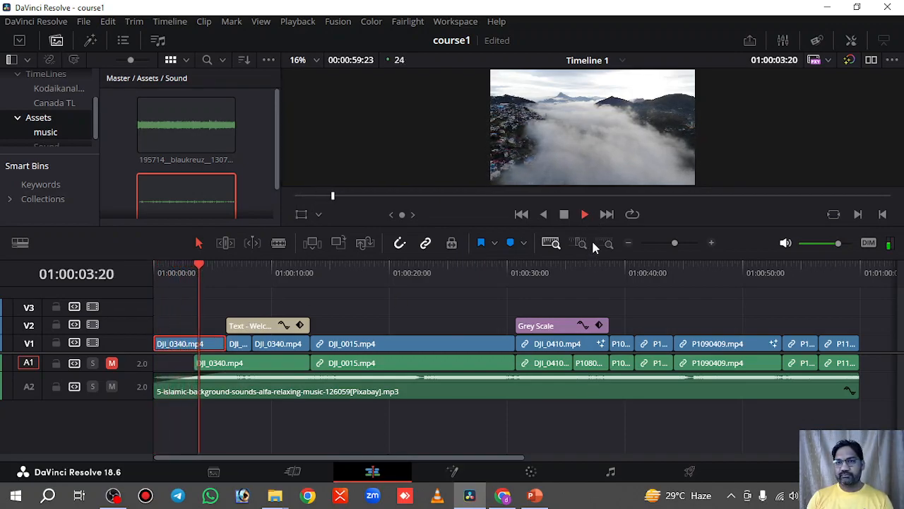
drag(591, 231, 598, 276)
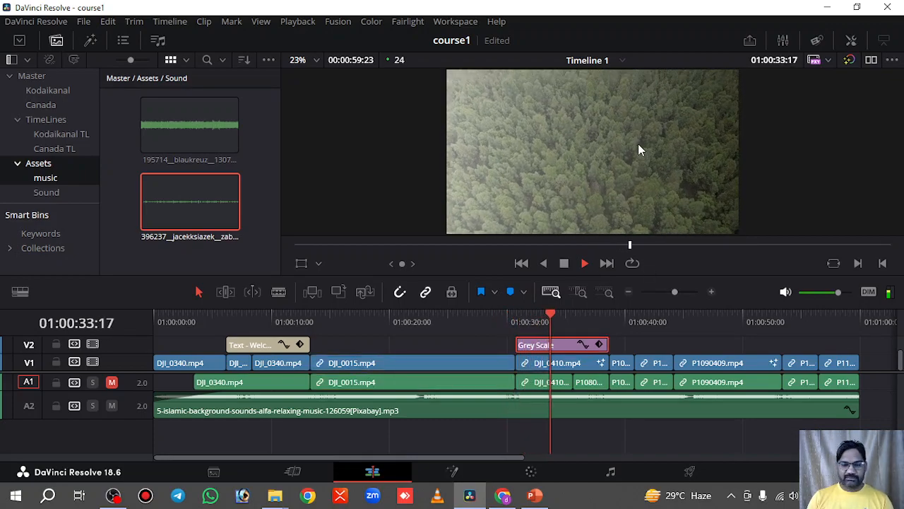
key(space)
drag(559, 315, 156, 347)
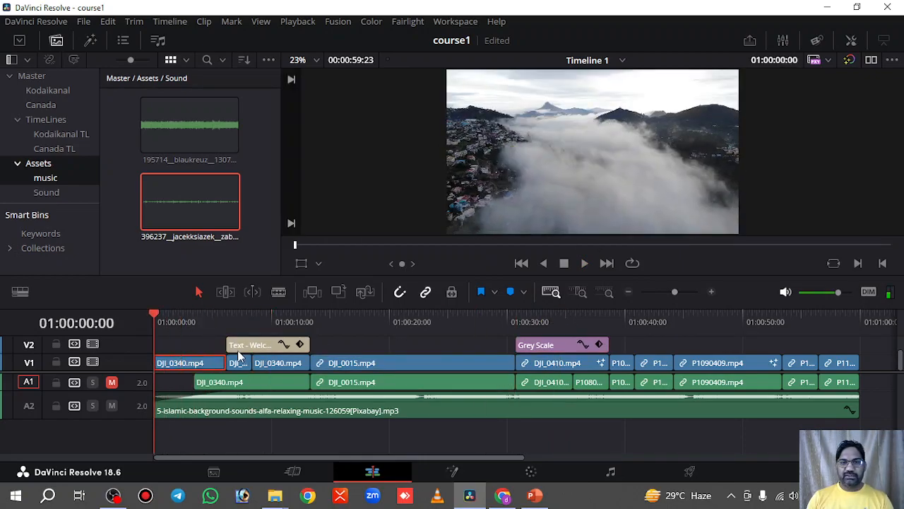
drag(605, 275, 645, 259)
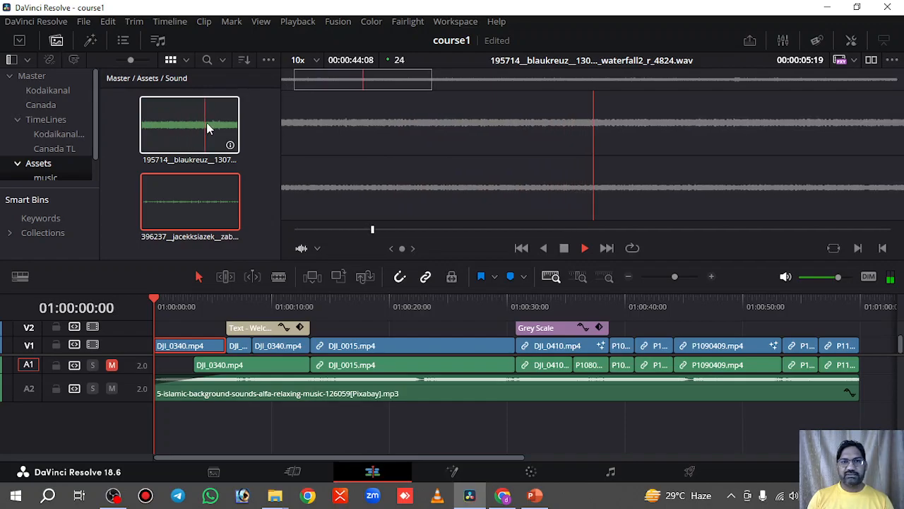
key(space)
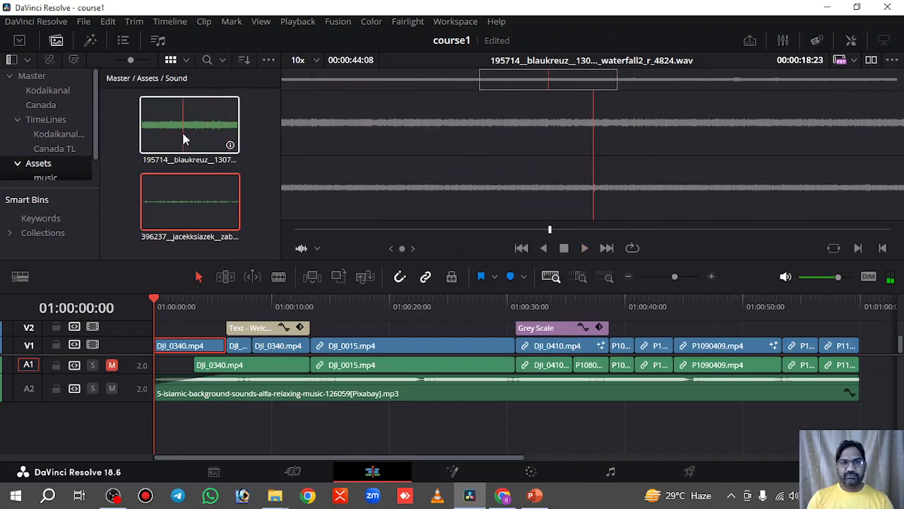
Step: Add two mono audio tracks below the background music track
right_click(126, 388)
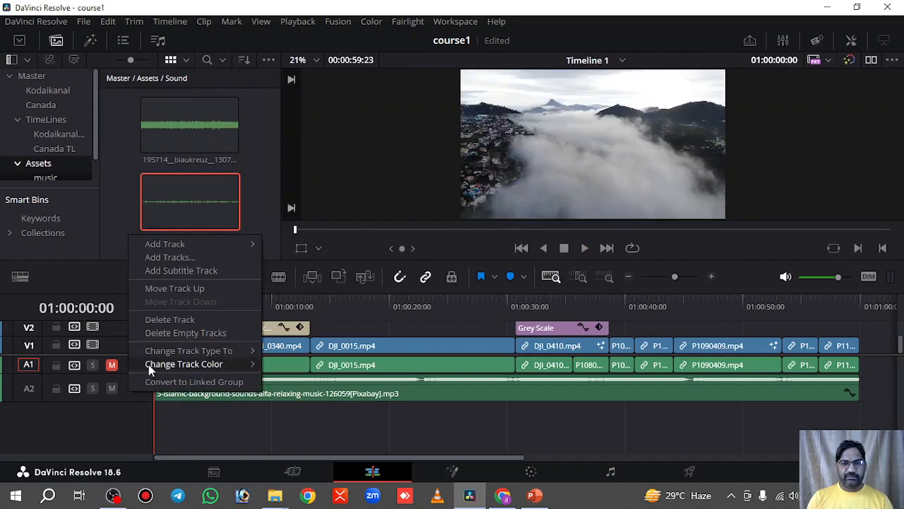
mouse_move(168, 247)
click(289, 244)
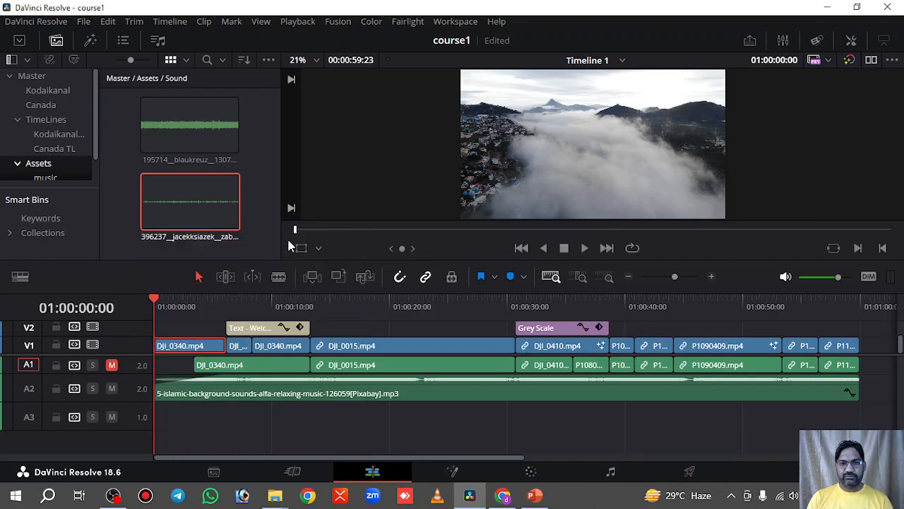
right_click(124, 423)
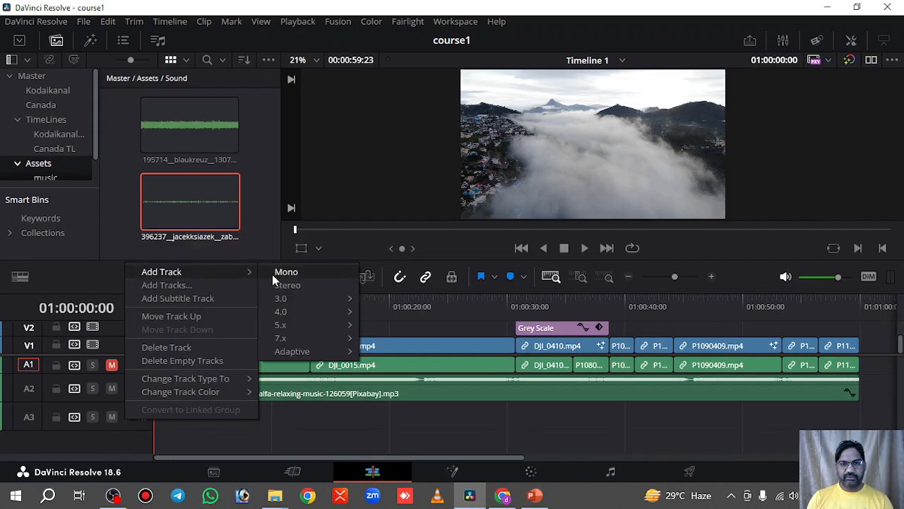
click(273, 273)
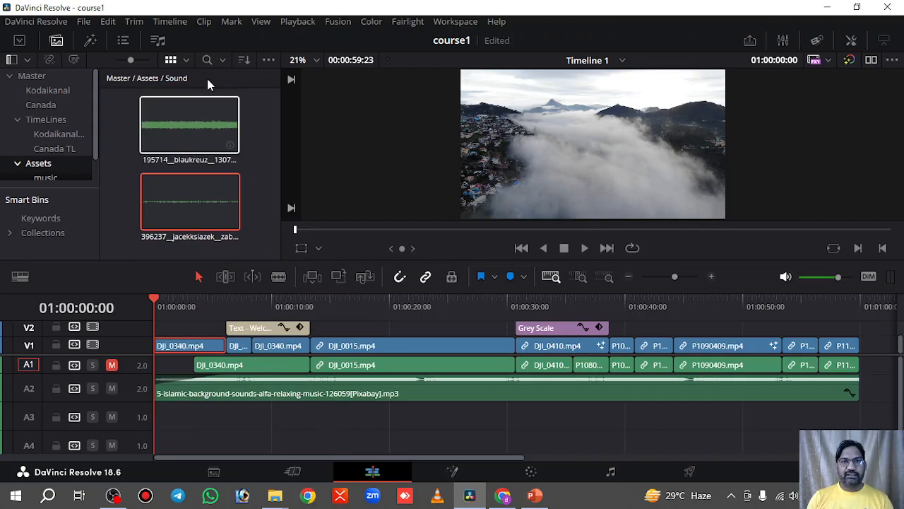
Step: Place the krka_waterfall2 sound on audio track A3 and align its start with the start of DJI_0015.mp4
click(186, 118)
drag(184, 116, 279, 429)
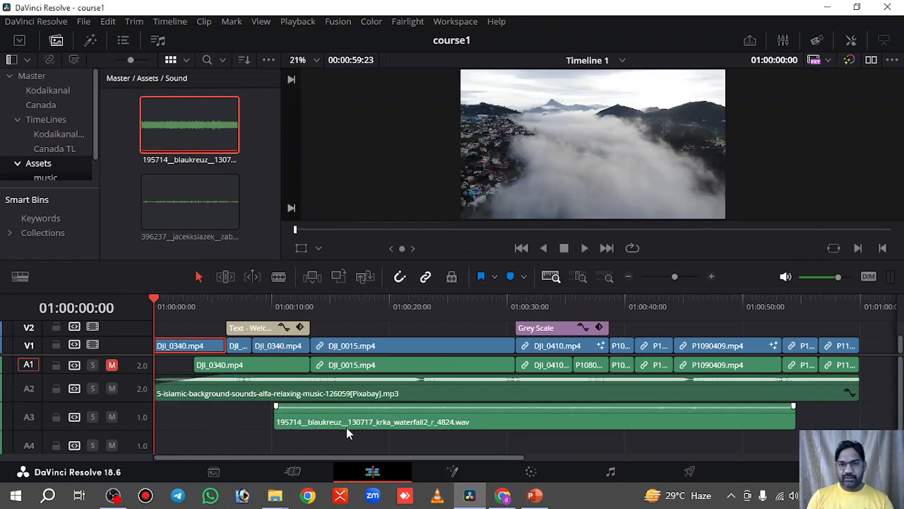
drag(344, 428, 380, 422)
Step: Play through the waterfall shot, trim the waterfall sound's end to shortly after DJI_0015.mp4 ends, and fade it out over about two seconds
click(206, 352)
key(space)
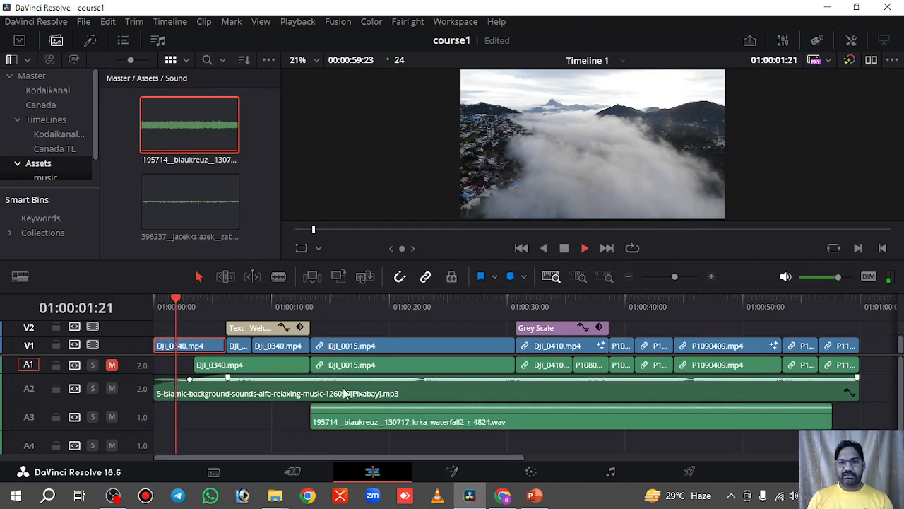
drag(252, 306, 274, 313)
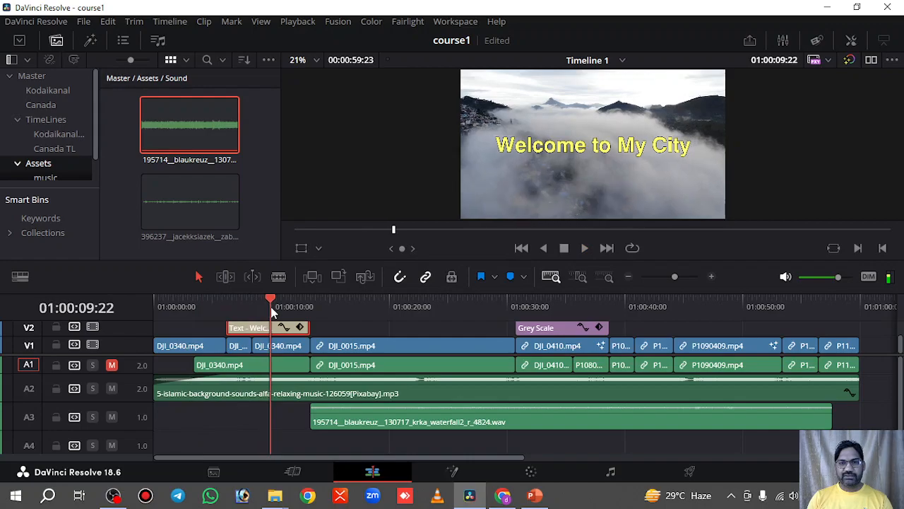
key(space)
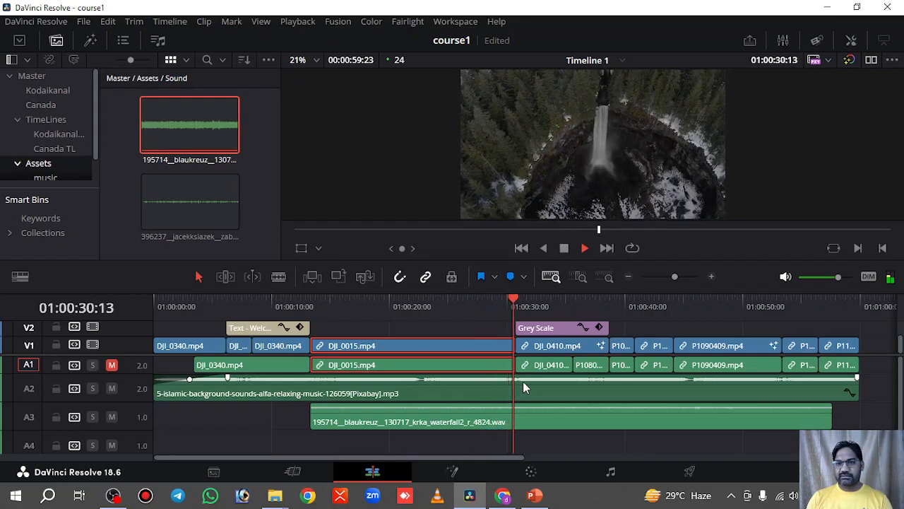
drag(827, 414, 540, 415)
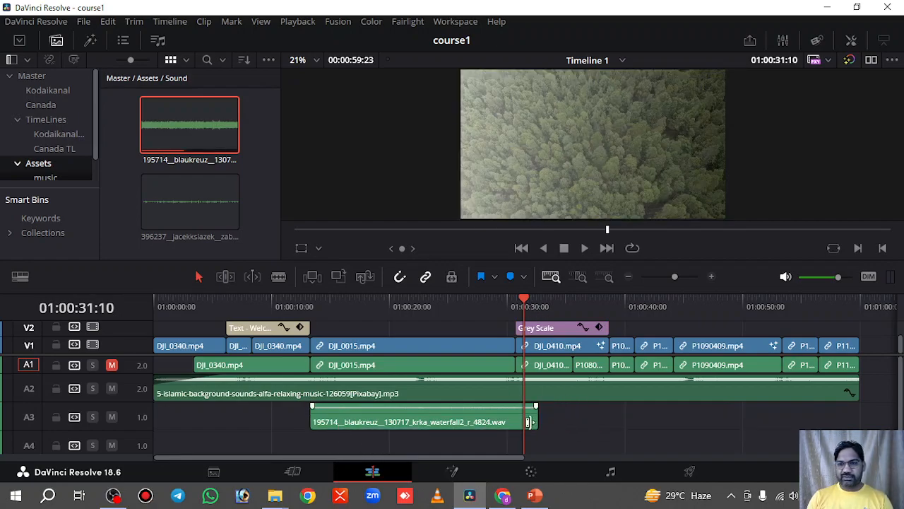
drag(535, 407, 511, 410)
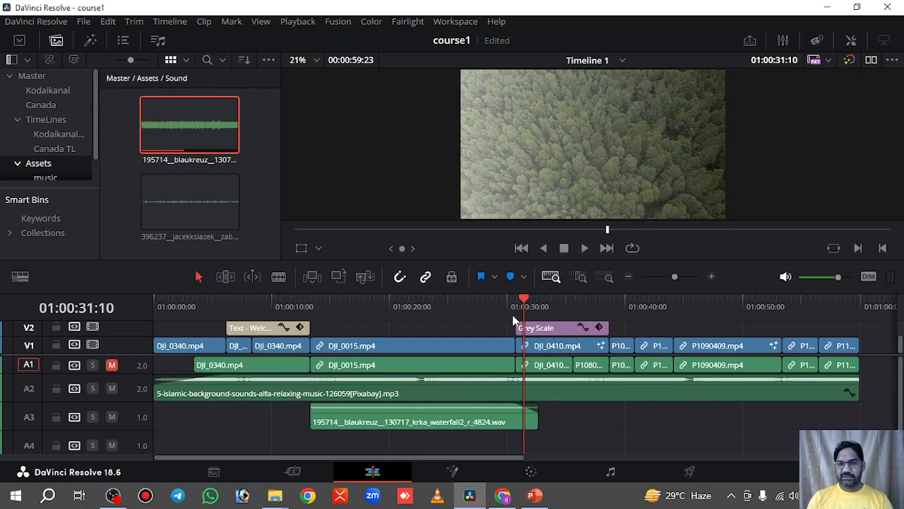
Step: Play the transition from DJI_0015.mp4 to DJI_0410.mp4 to check the waterfall sound's fade-out
drag(527, 307, 516, 307)
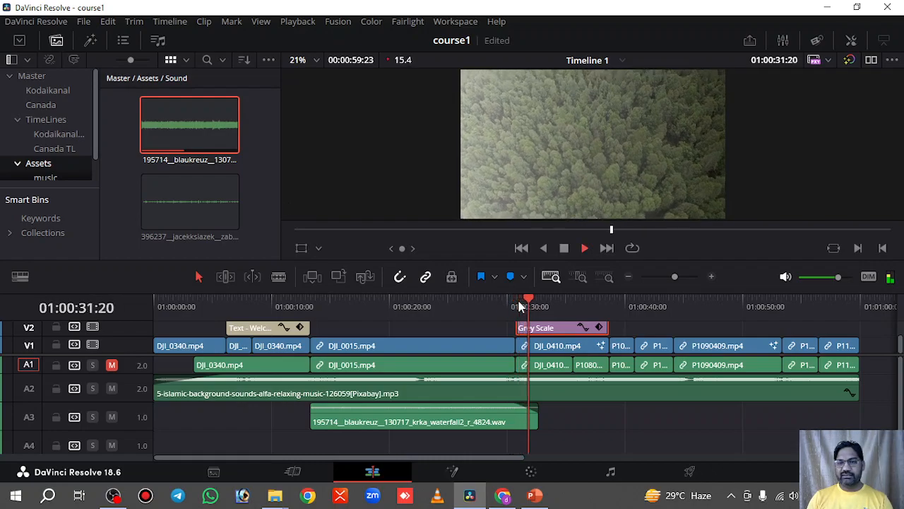
key(space)
drag(540, 302, 489, 304)
mouse_move(515, 404)
key(space)
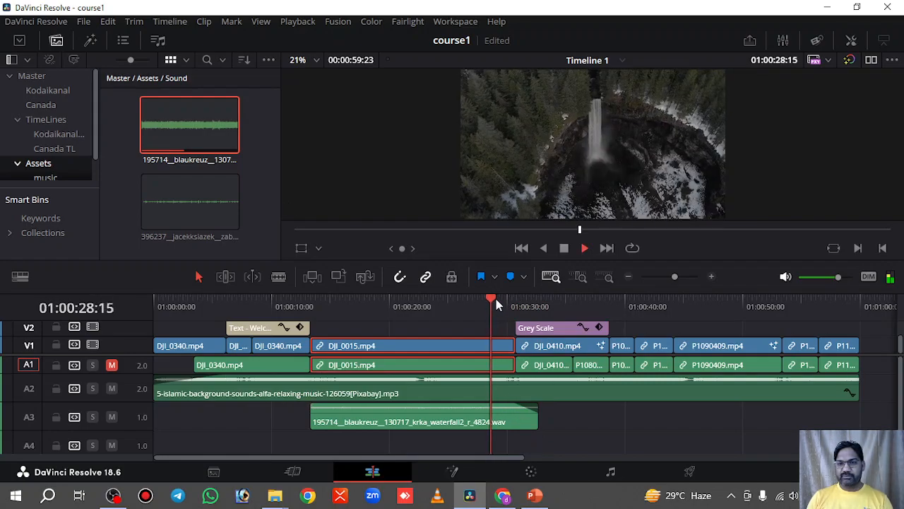
key(space)
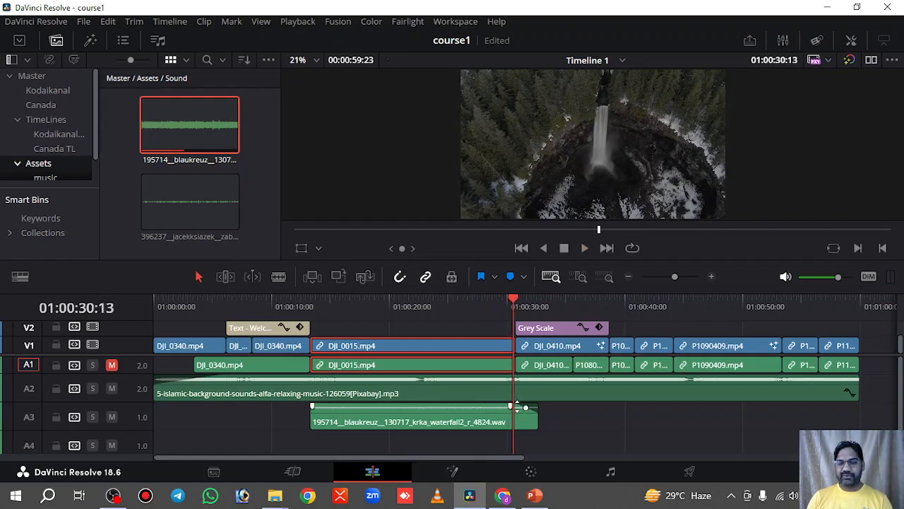
key(space)
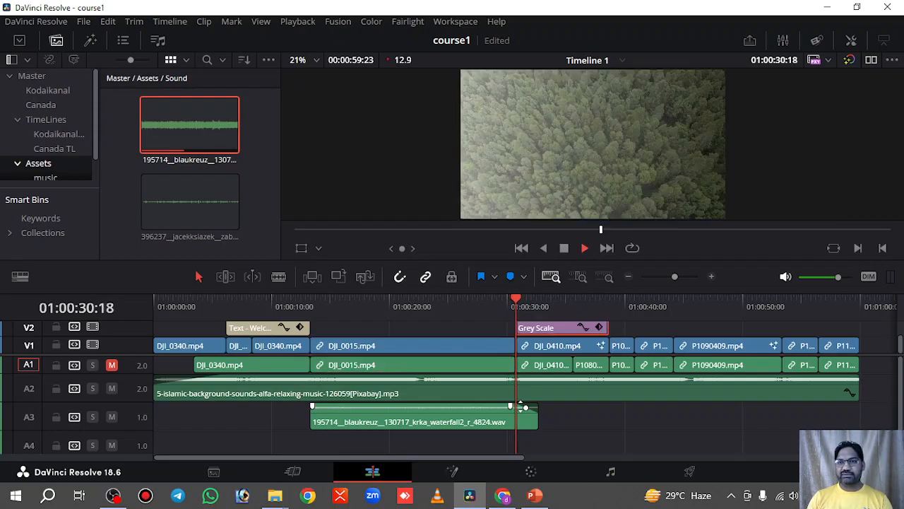
key(space)
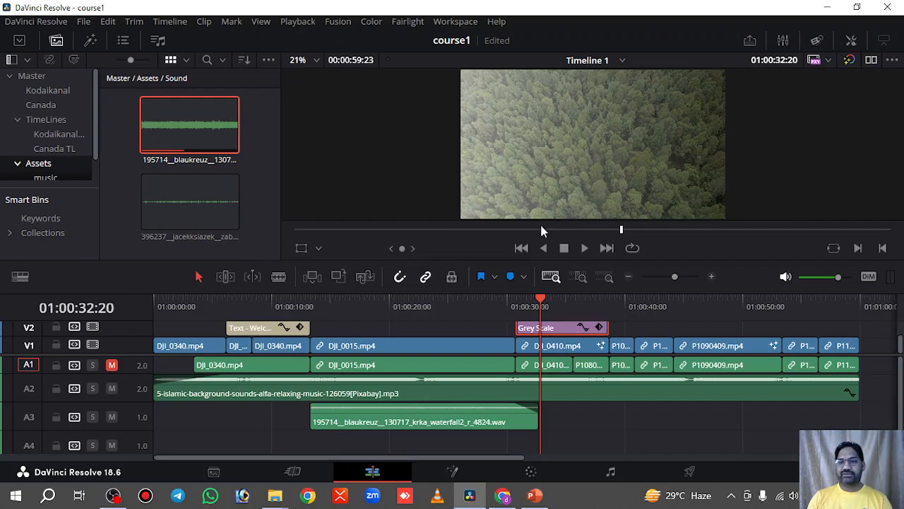
Step: Audition the forest-birds nature reserve sound from the Sound bin
drag(902, 377, 902, 386)
click(170, 201)
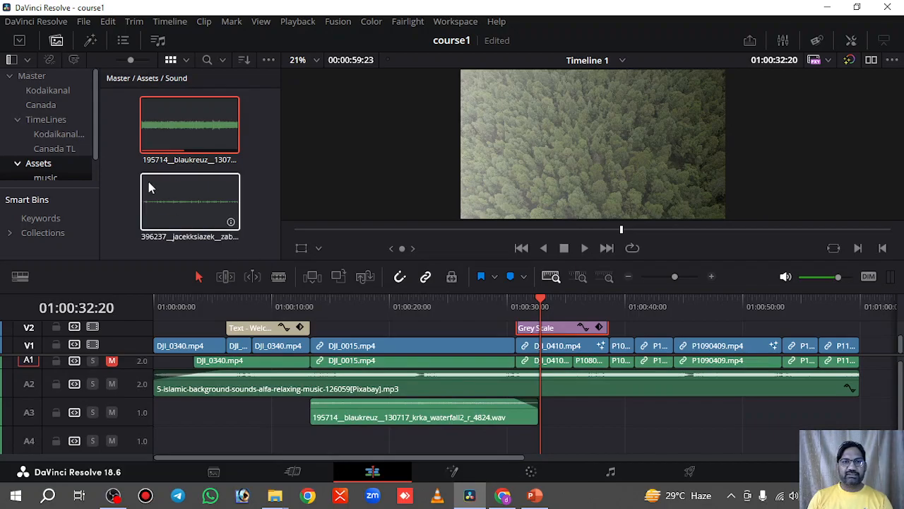
click(169, 200)
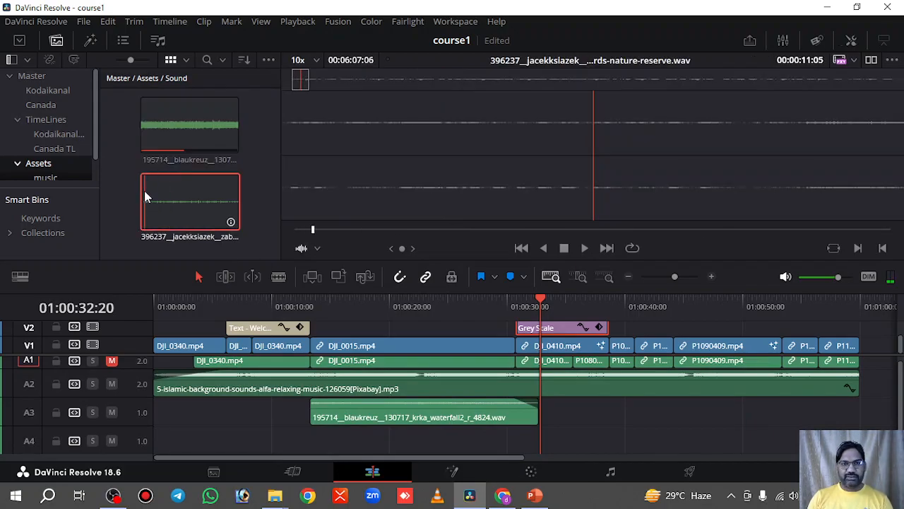
key(space)
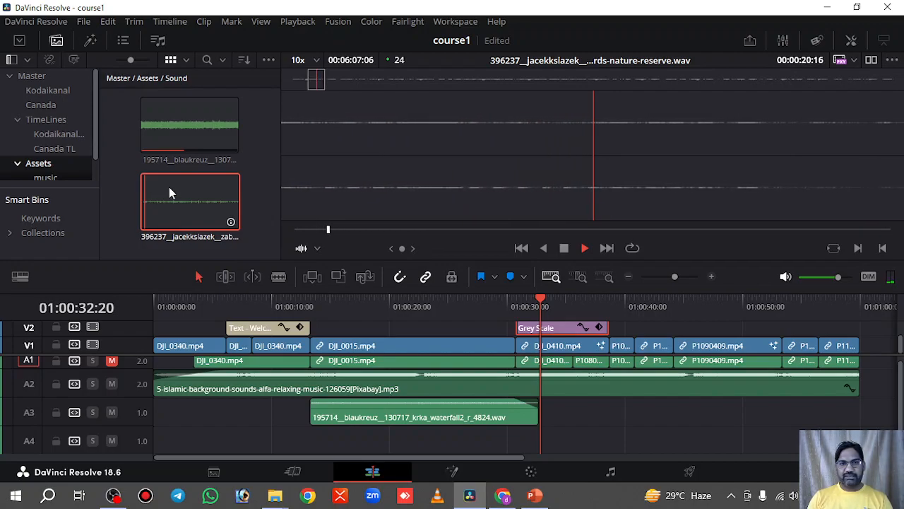
Step: Place the forest-birds sound on track A4 from the start of DJI_0410.mp4 and trim its end to about 01:01:12:00
drag(170, 186, 506, 443)
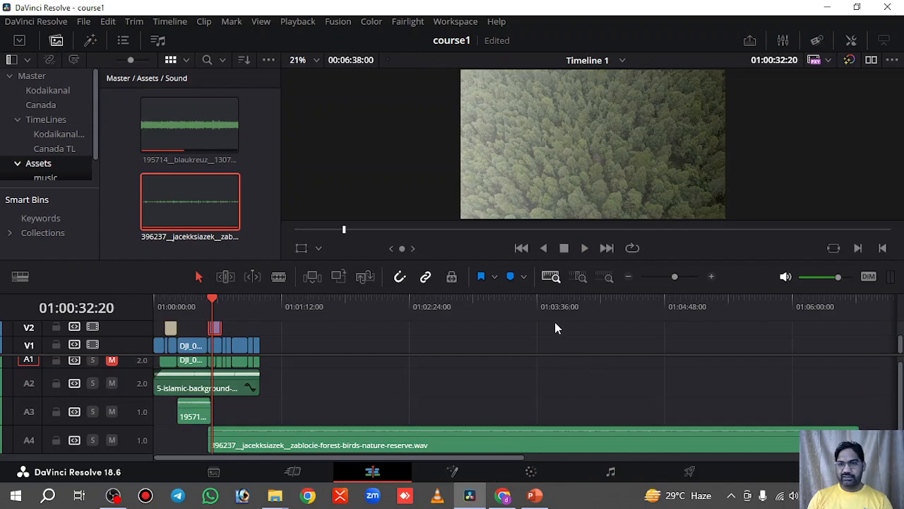
drag(548, 292, 548, 200)
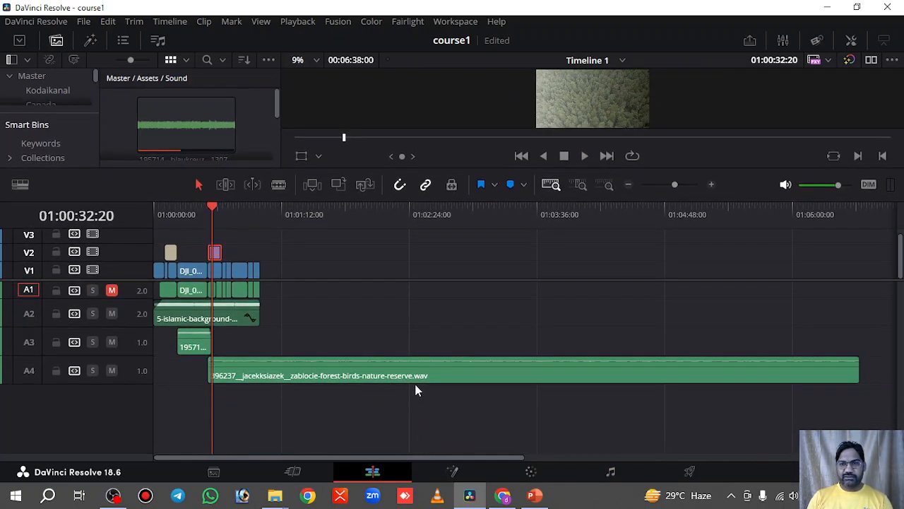
drag(858, 365, 279, 368)
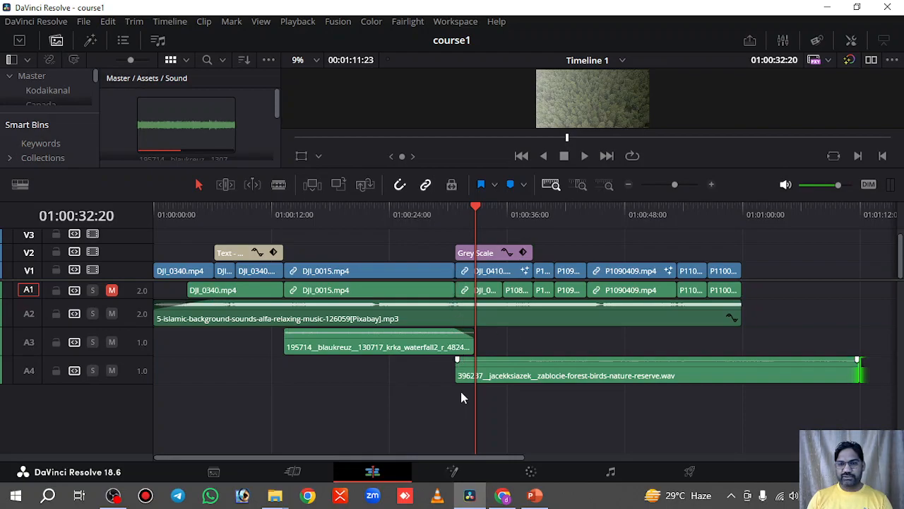
Step: Play the section with the bird sound and trim that sound's end to the end of P1090409.mp4
drag(477, 201, 430, 212)
key(space)
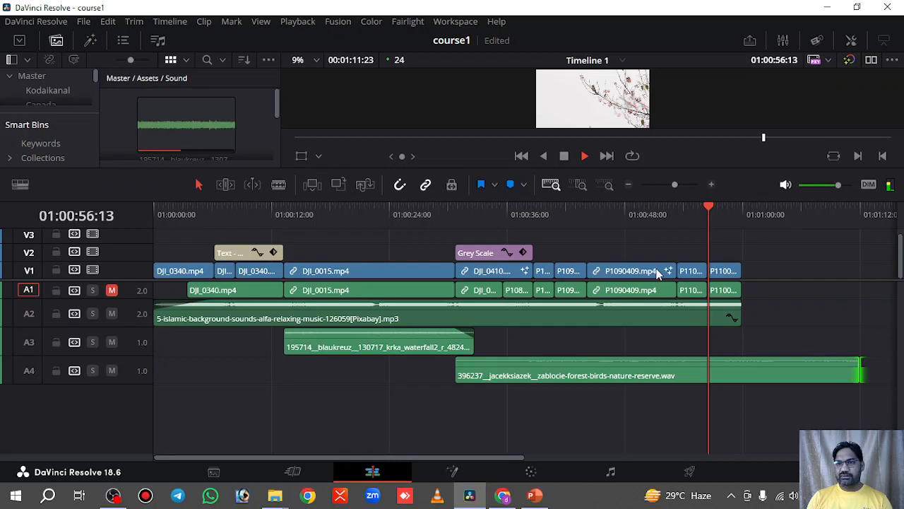
key(space)
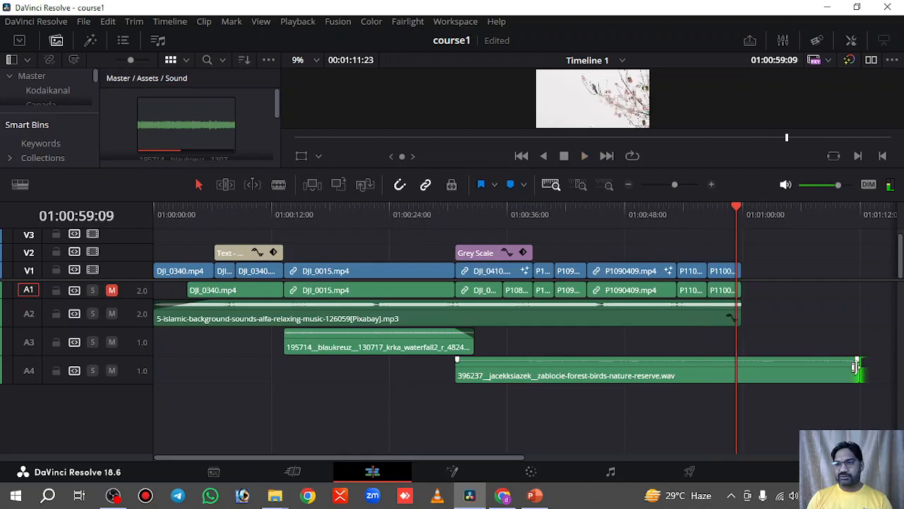
drag(855, 366, 676, 373)
click(816, 343)
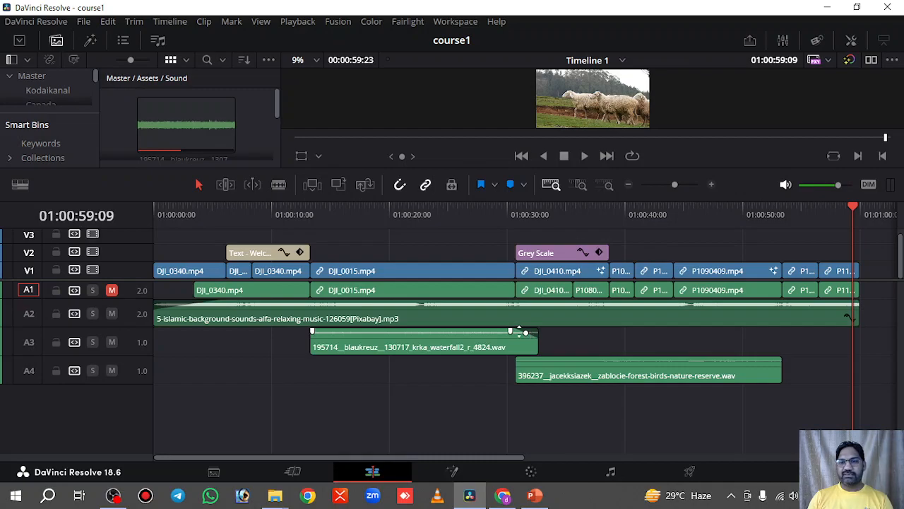
Step: Play the overlap between the waterfall and forest-birds sounds to check how one hands over to the other
drag(855, 211, 507, 257)
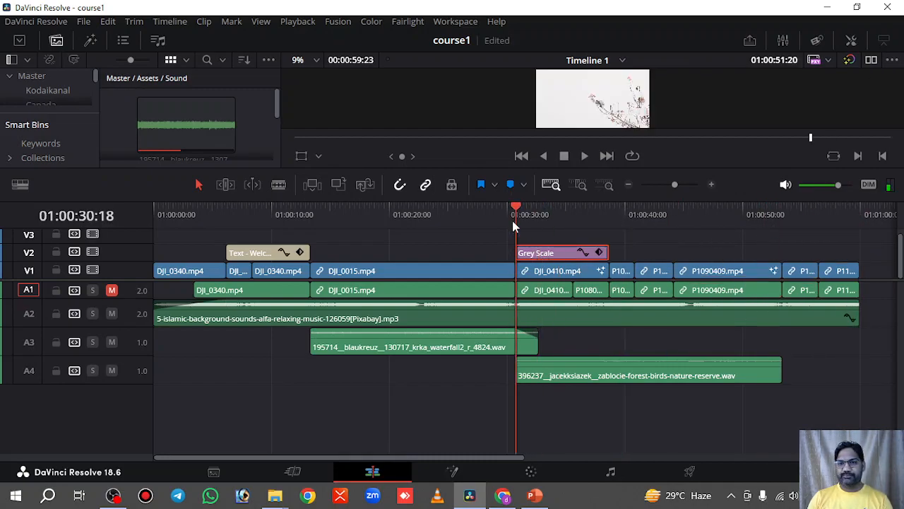
key(space)
drag(526, 208, 501, 214)
key(space)
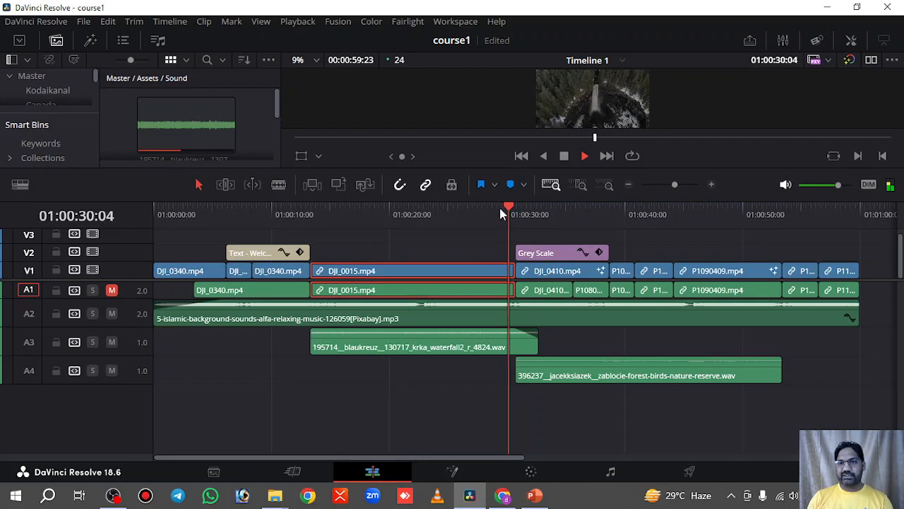
key(space)
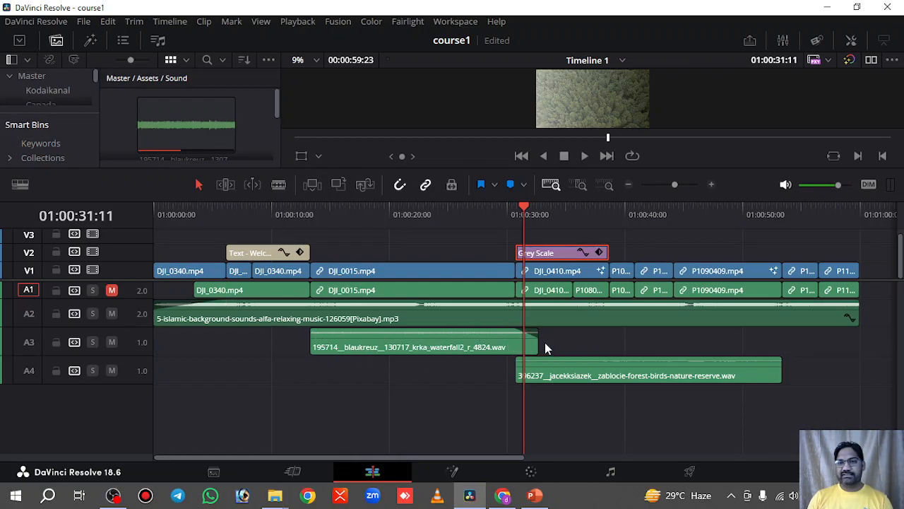
Step: Extend the waterfall sound's end slightly, to about 01:00:33, and save the project
drag(538, 338, 545, 337)
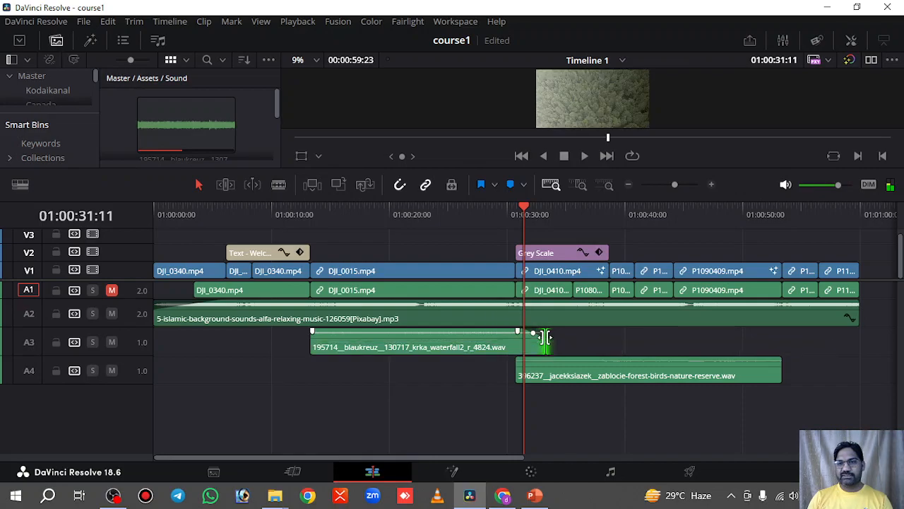
key(ctrl+s)
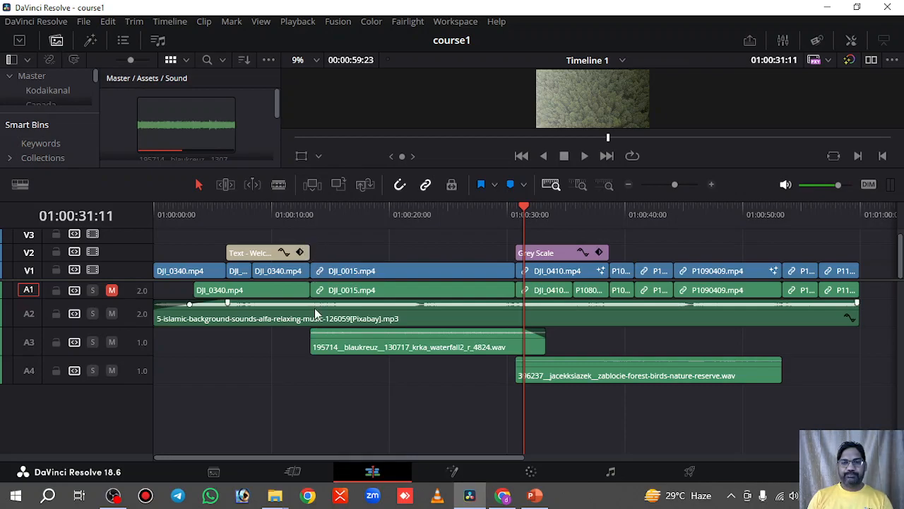
Step: Add a fade-in to the waterfall sound on A3 and shift it earlier to run from about 01:00:10:17 to 01:00:31
click(324, 348)
mouse_move(311, 339)
mouse_down()
mouse_move(273, 340)
mouse_move(319, 343)
mouse_up()
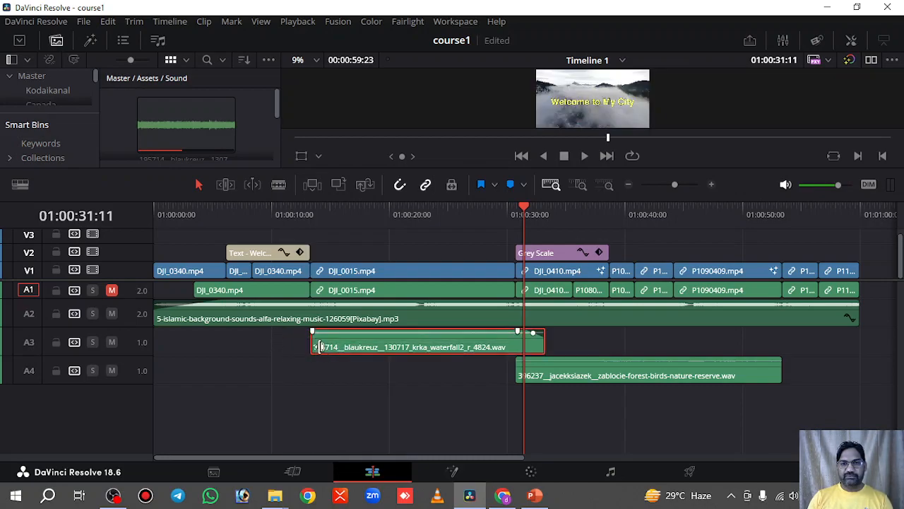
click(562, 345)
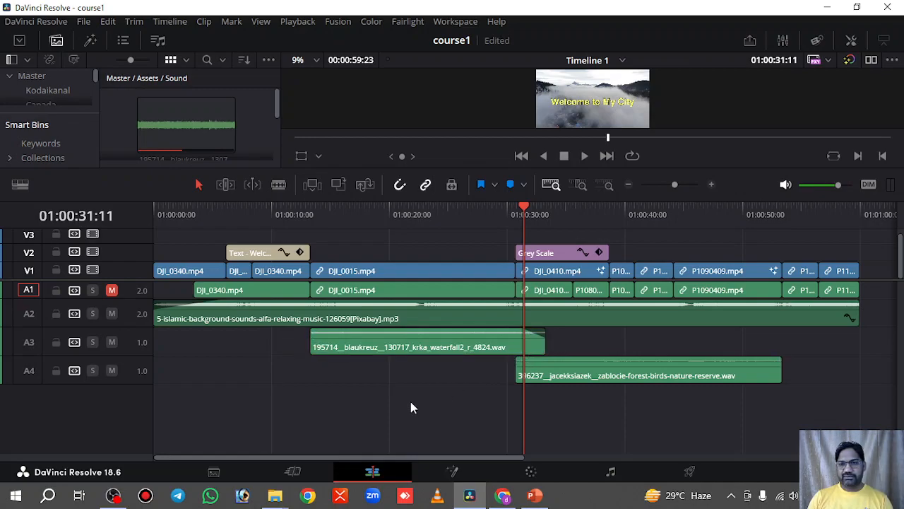
click(356, 347)
drag(312, 332, 329, 333)
drag(397, 347, 368, 350)
drag(514, 335, 523, 335)
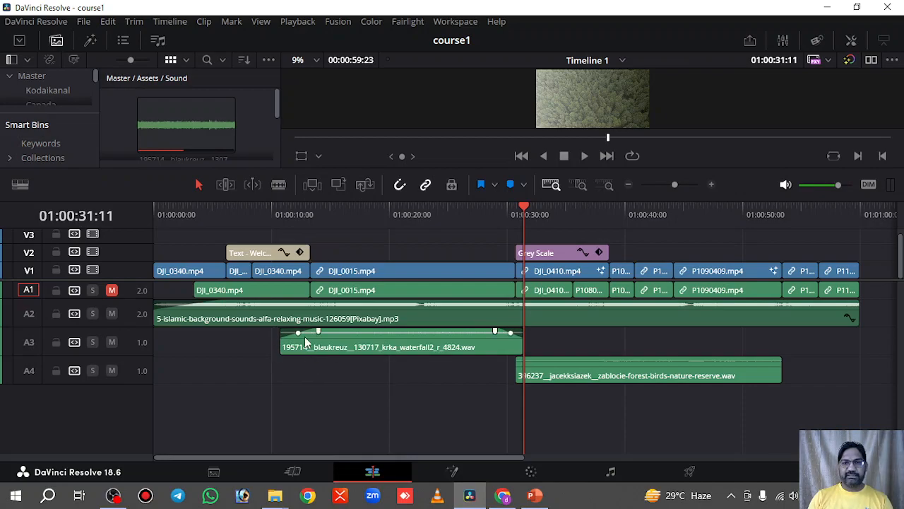
Step: Play the timeline from the waterfall sound's start at 01:00:10:17 past its end to check both fades
drag(527, 204, 280, 212)
click(280, 245)
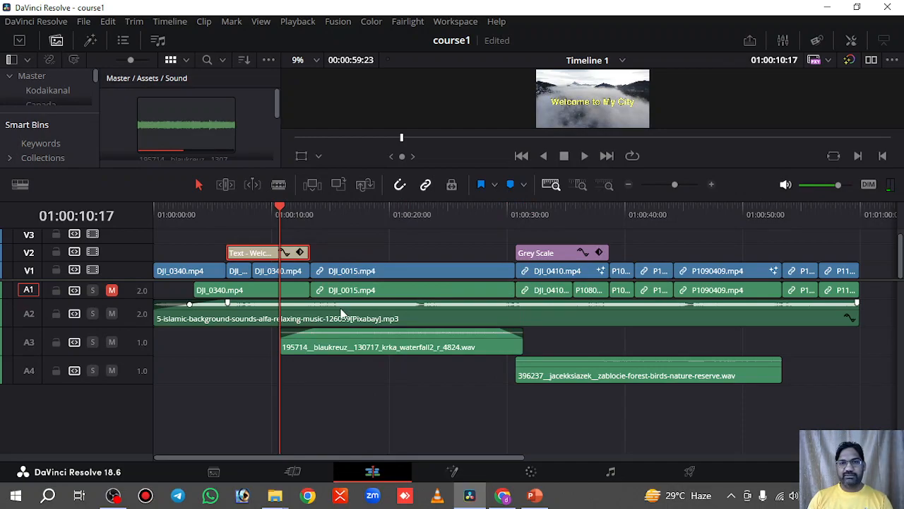
key(space)
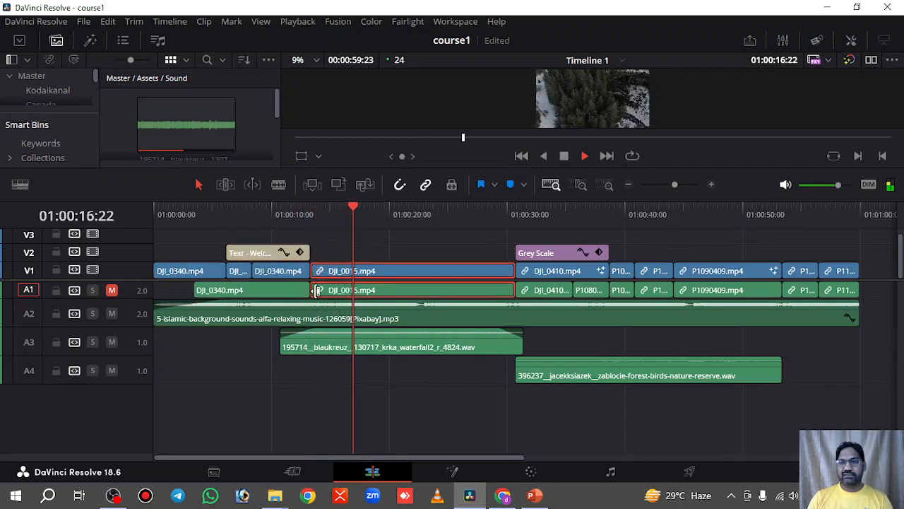
key(space)
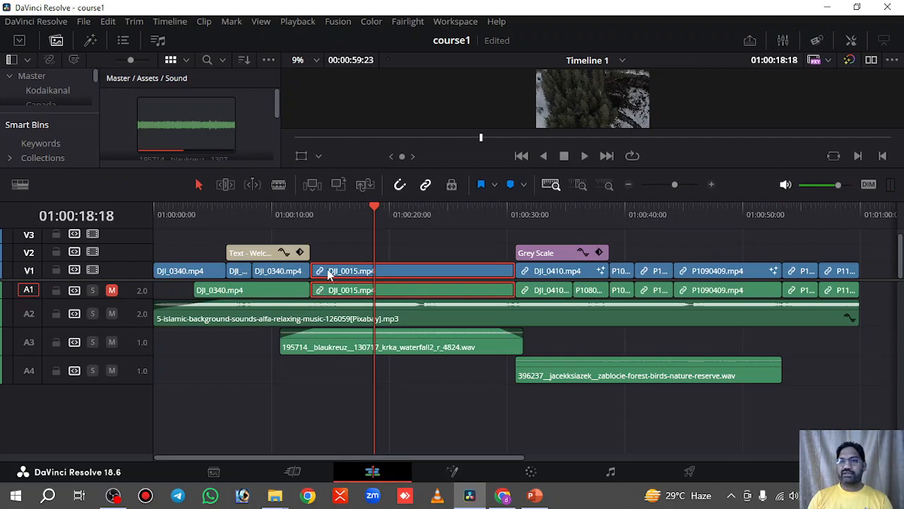
drag(377, 214, 290, 205)
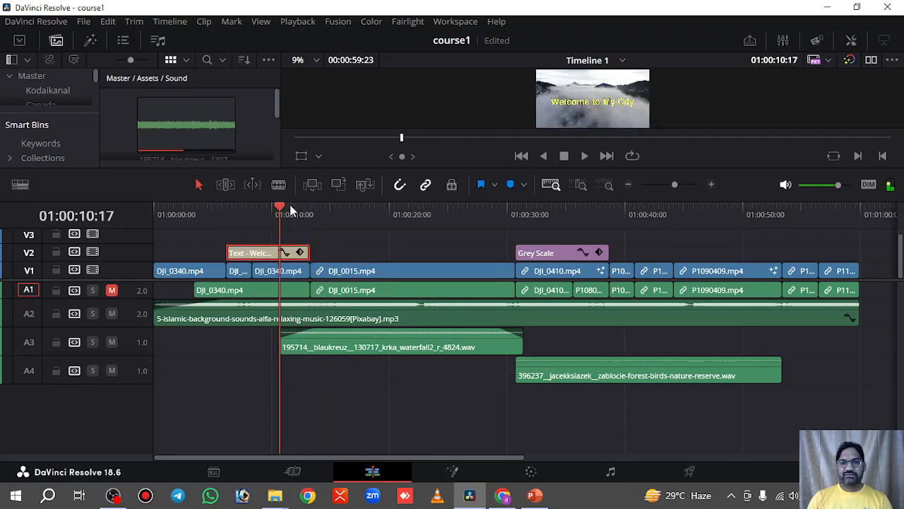
key(space)
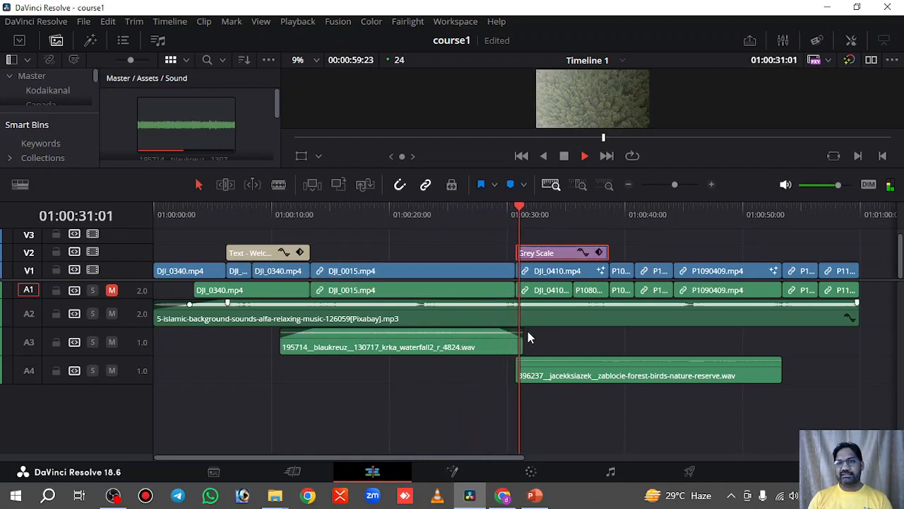
key(space)
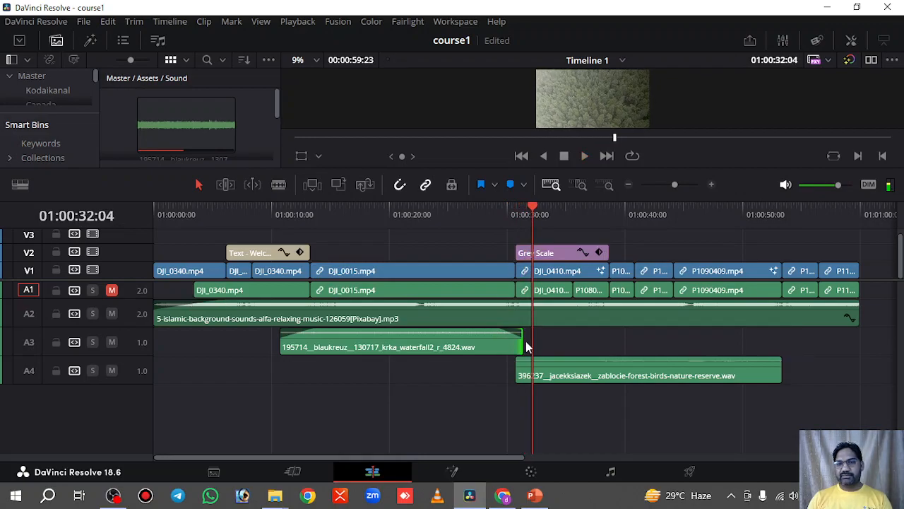
Step: Extend the waterfall sound's end to about 01:00:34 so it overlaps the start of the forest-birds sound
mouse_move(518, 342)
mouse_down()
mouse_move(552, 342)
mouse_move(510, 332)
mouse_up()
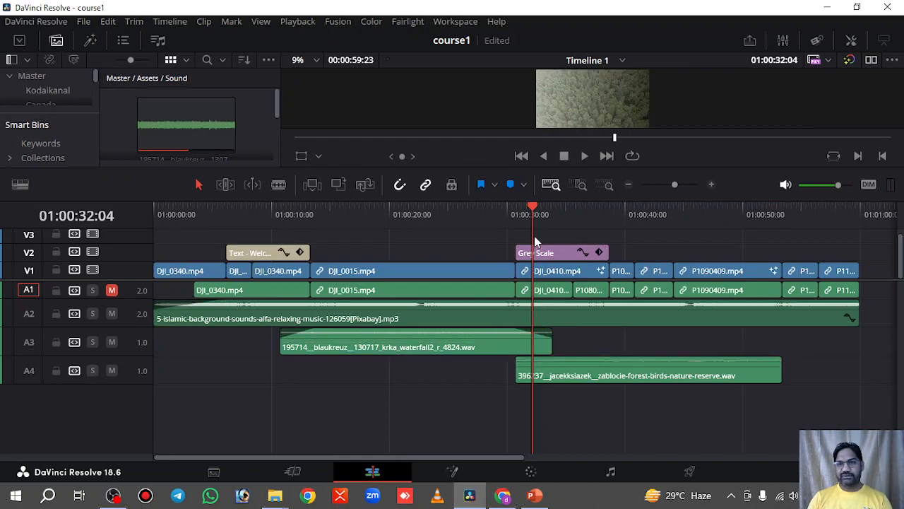
drag(531, 205, 516, 203)
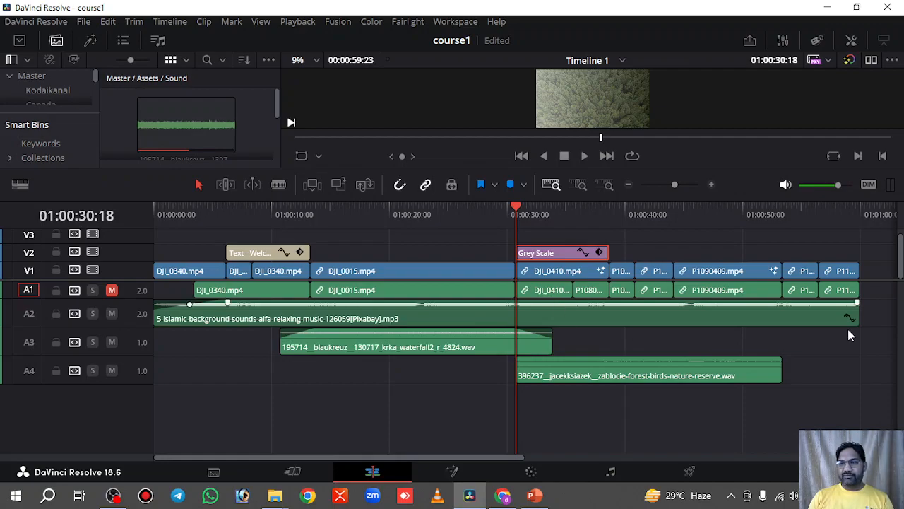
scroll(900, 254, up, 1)
scroll(900, 255, down, 1)
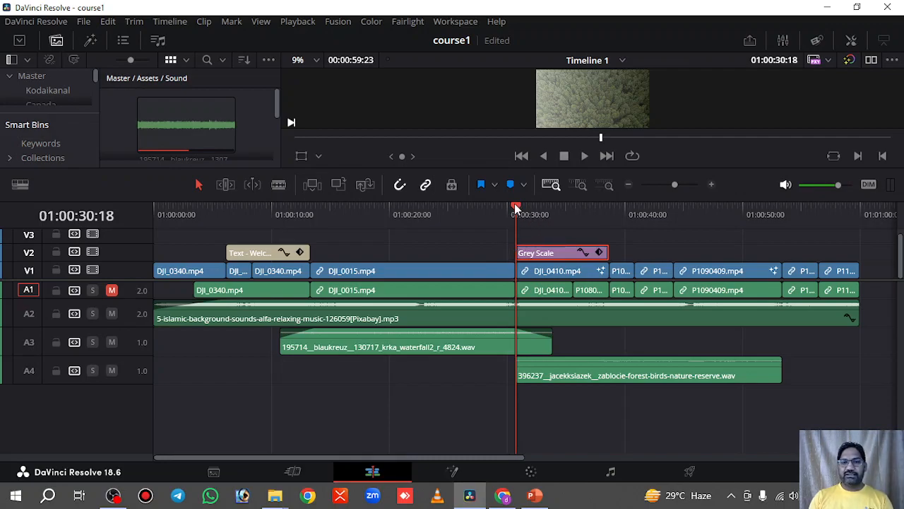
mouse_move(311, 334)
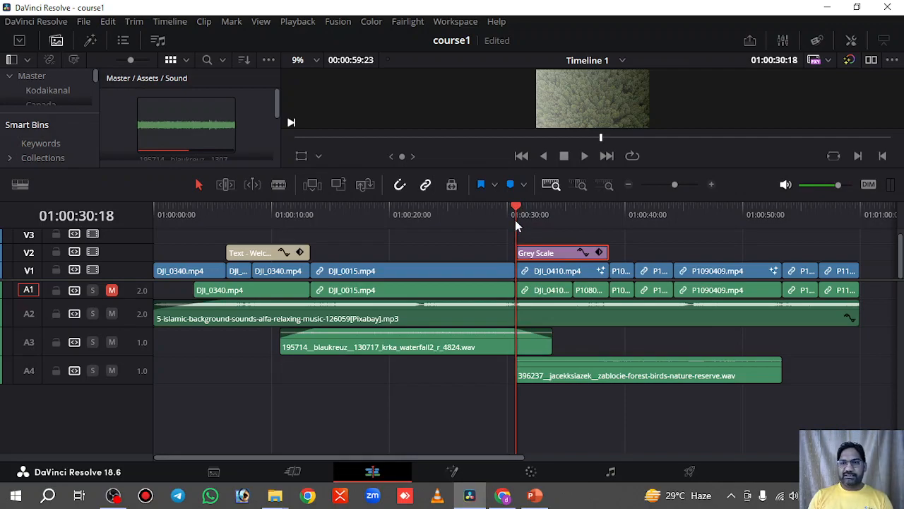
mouse_move(515, 205)
mouse_down()
mouse_move(490, 206)
mouse_move(511, 214)
mouse_up()
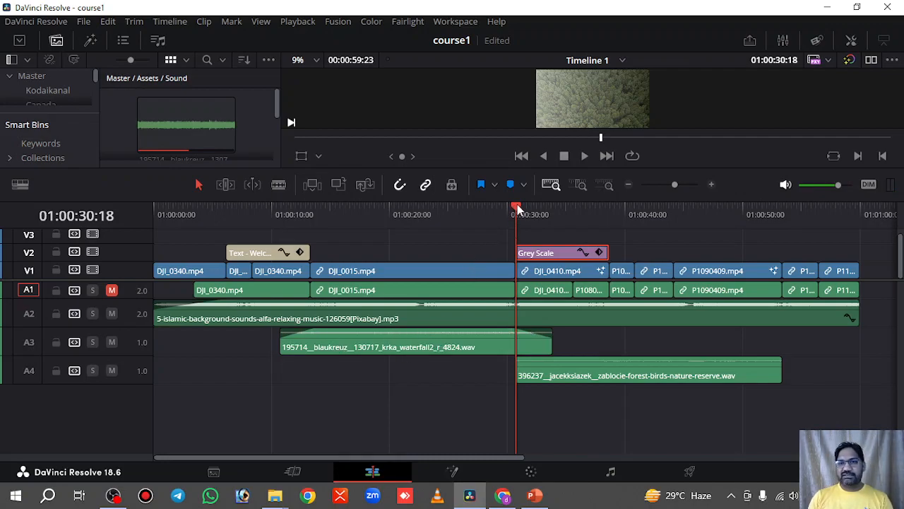
mouse_move(511, 205)
mouse_down()
mouse_move(488, 212)
mouse_move(511, 213)
mouse_up()
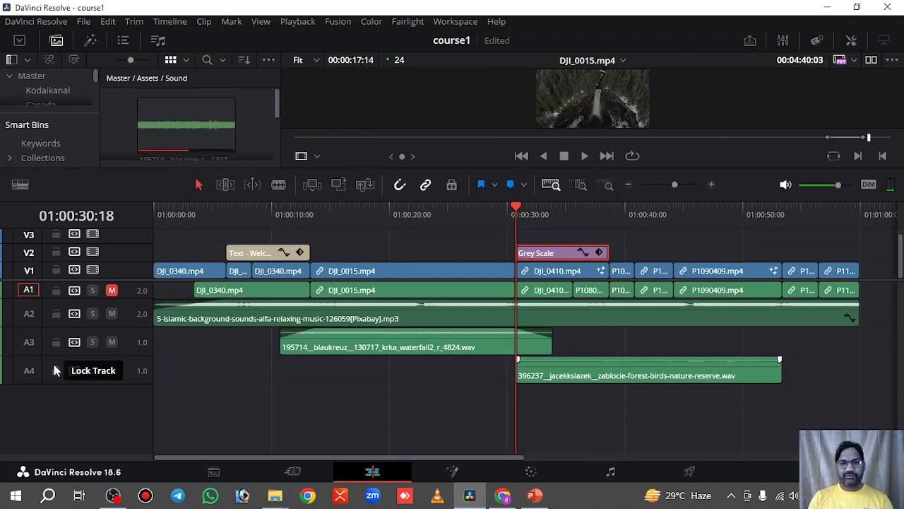
Step: Play from about 01:00:29:14 through the waterfall-to-birds overlap and the following nature shots to check the sound
key(space)
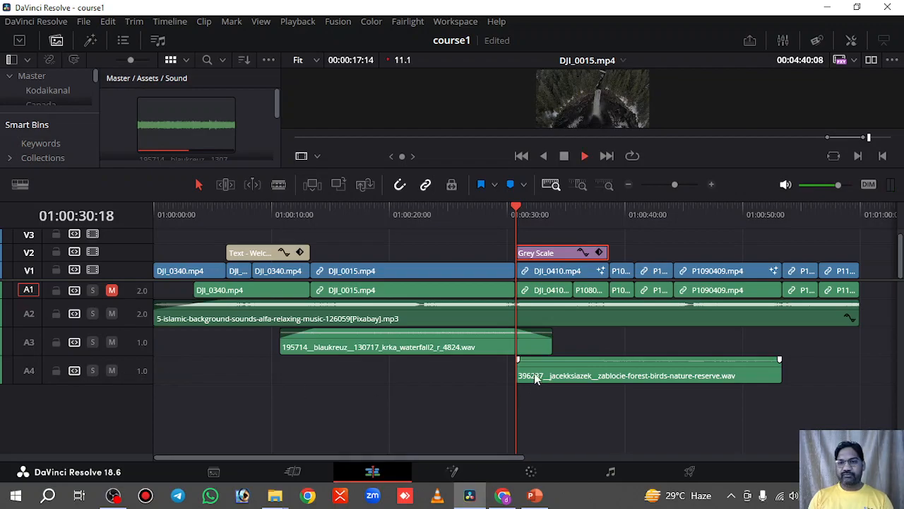
click(518, 206)
click(503, 207)
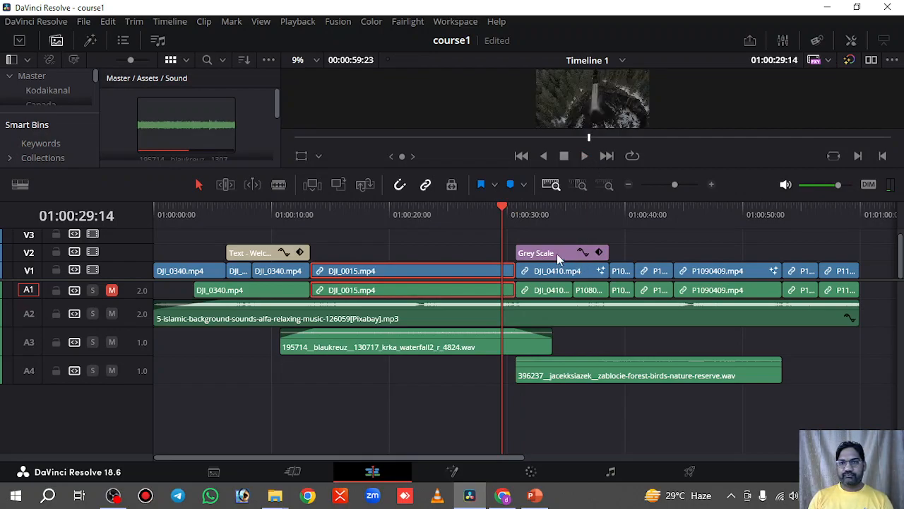
click(586, 155)
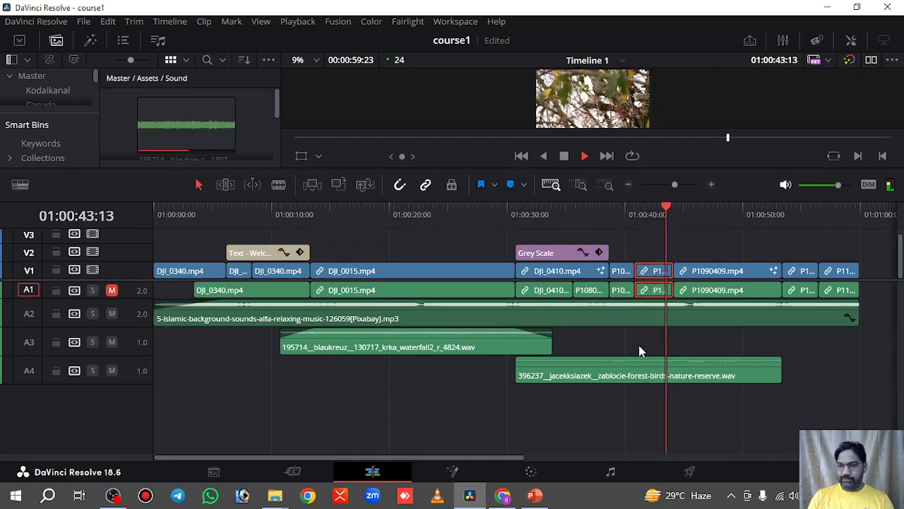
key(space)
Step: Trim the forest-birds sound's end back to the end of the Grey Scale effect and play the clips that follow
drag(781, 368, 611, 369)
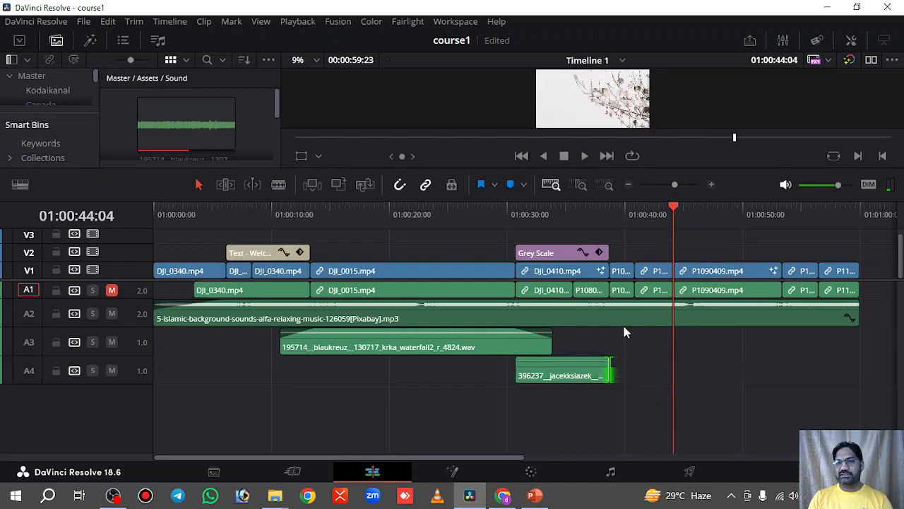
click(624, 276)
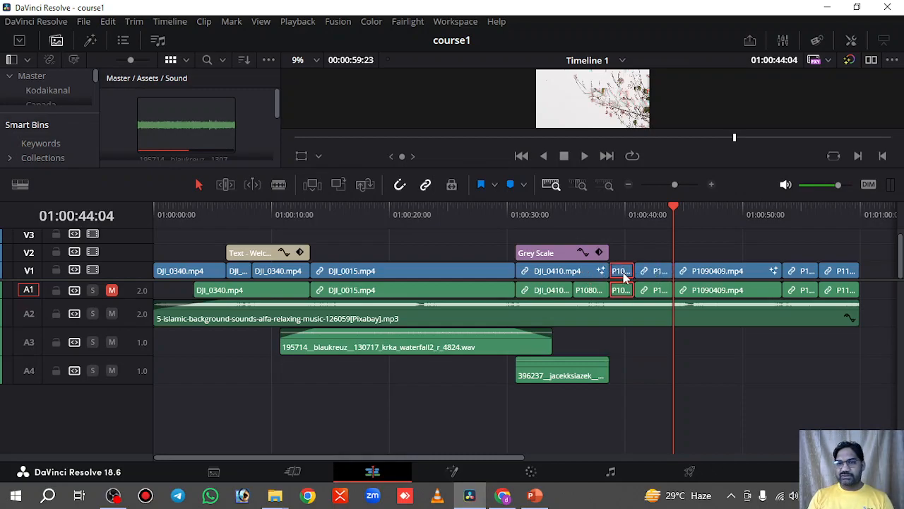
click(611, 211)
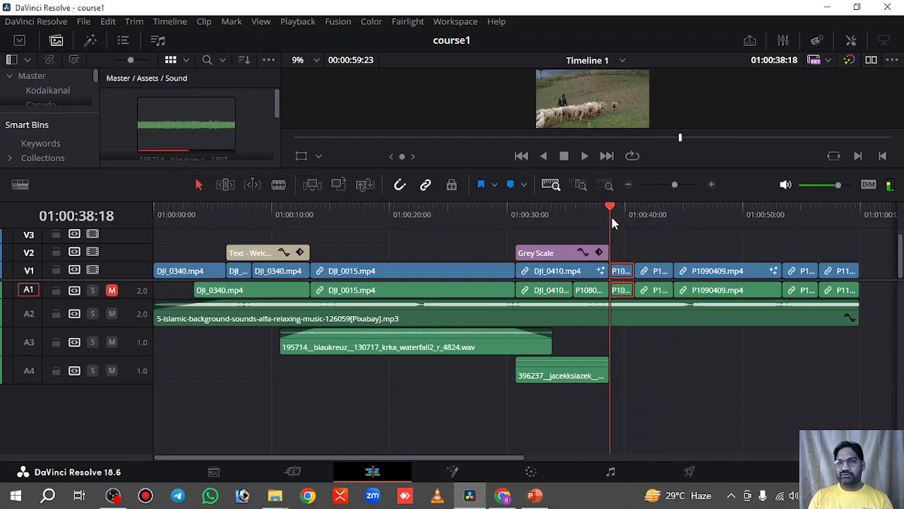
key(space)
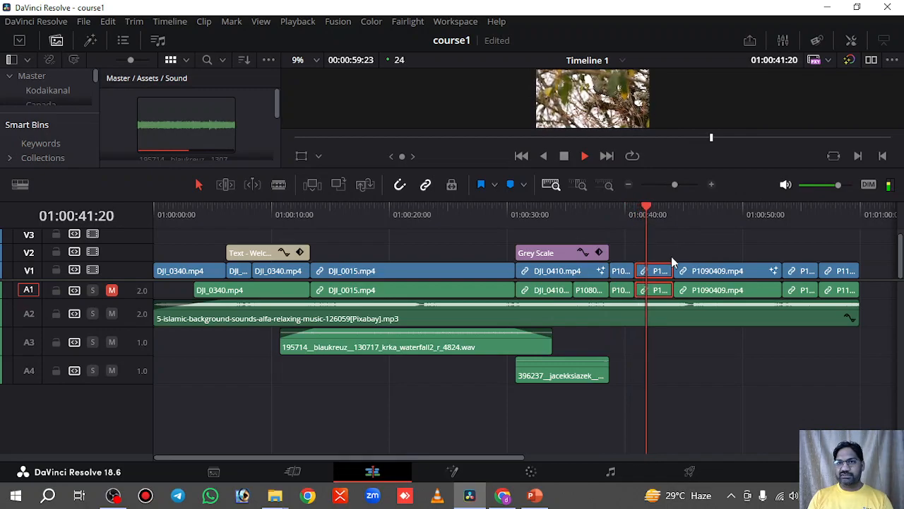
key(space)
Step: Move the sheep shot at 01:00:38:18 out of the way onto V2 and put the following bird shot in its place
mouse_move(630, 277)
mouse_down()
mouse_move(626, 251)
mouse_move(700, 248)
mouse_move(627, 270)
mouse_up()
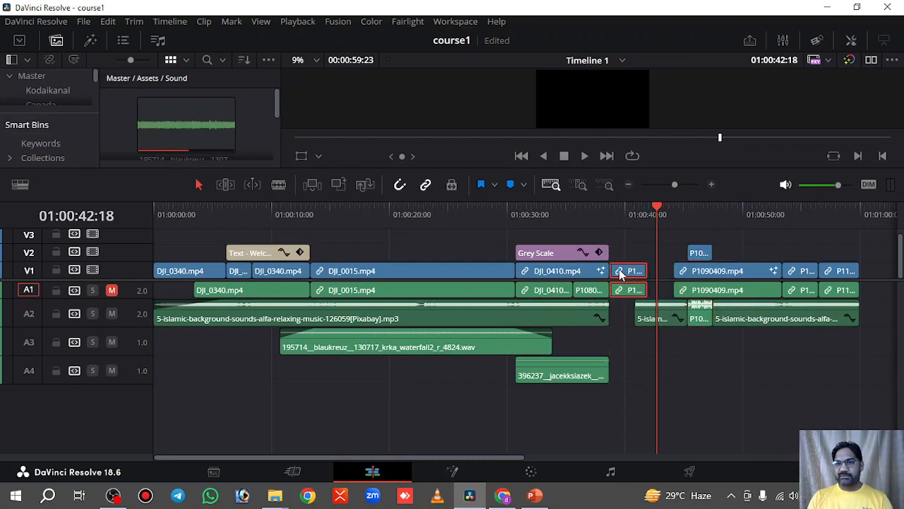
drag(699, 252, 726, 252)
drag(657, 214, 675, 209)
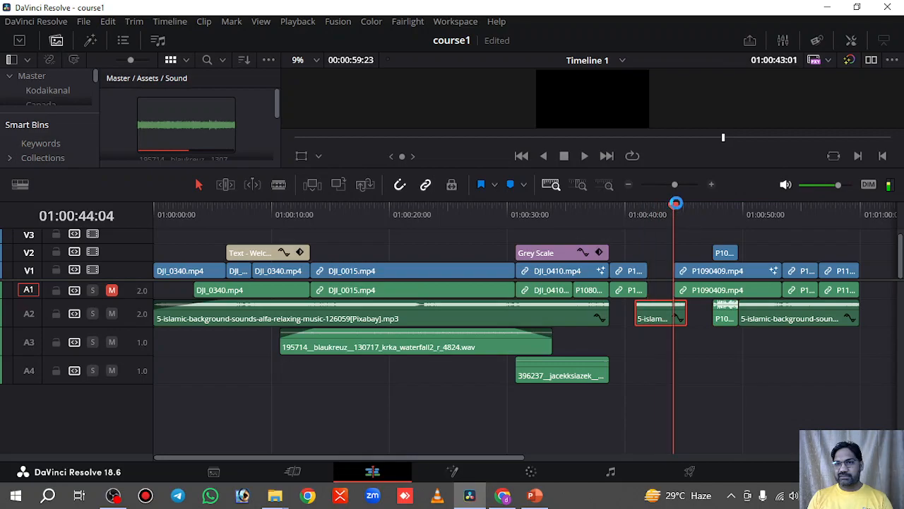
key(space)
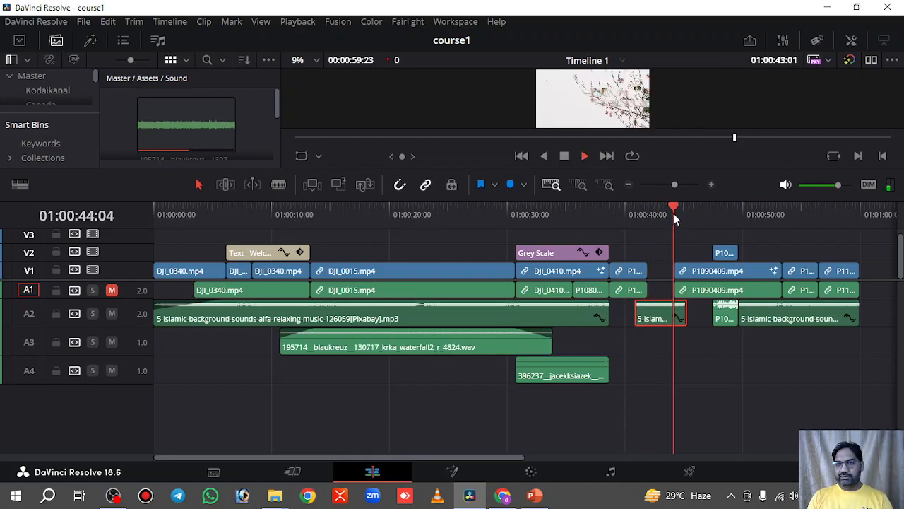
key(space)
Step: Move P1090409.mp4 up against the bird shot and place the sheep shot directly after it on V1
drag(706, 275, 686, 280)
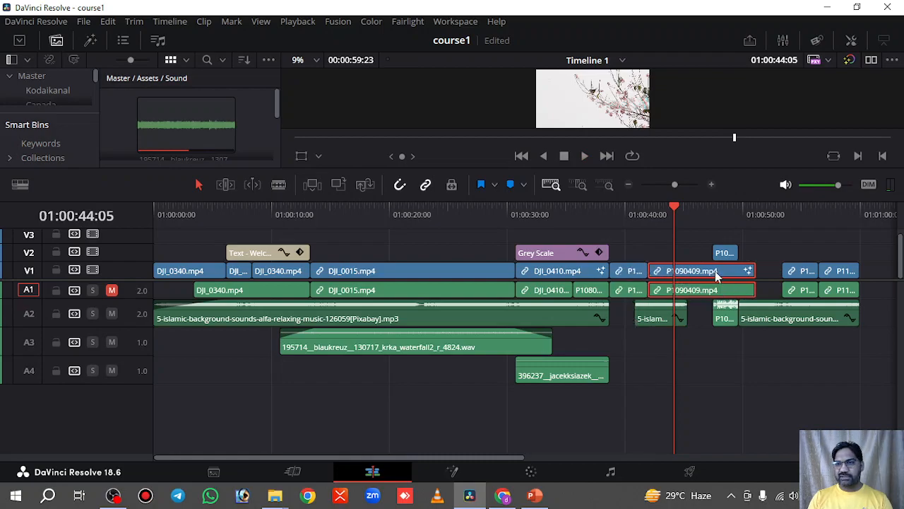
click(725, 252)
drag(726, 256, 767, 268)
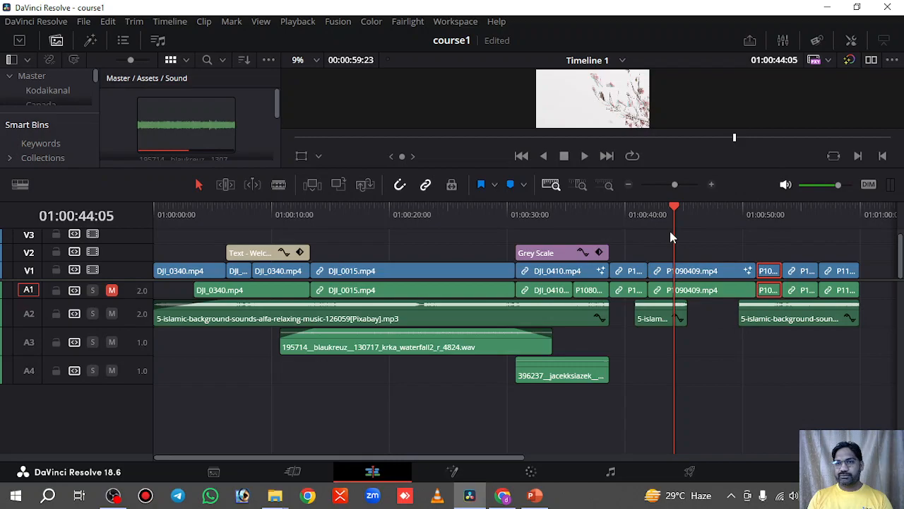
Step: Extend the forest-birds sound's end to about 01:00:52:07, over the start of the sheep shot
drag(675, 205, 613, 222)
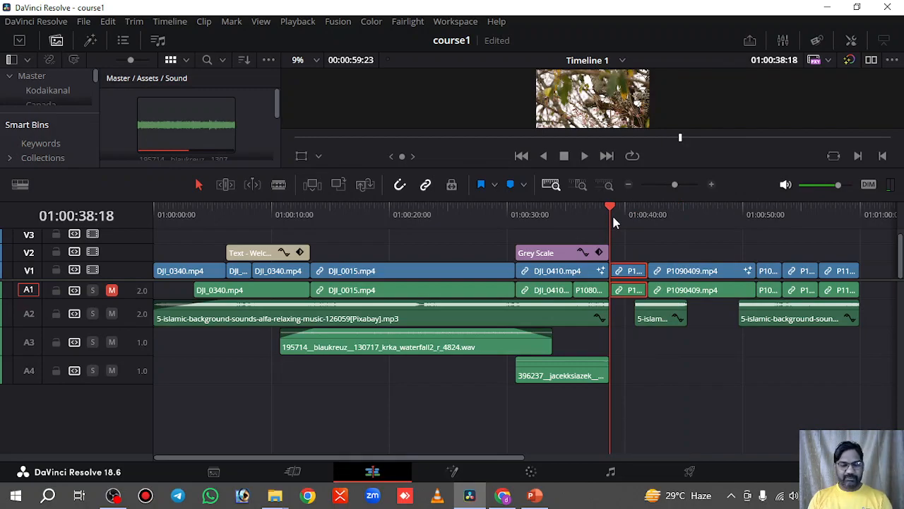
click(606, 370)
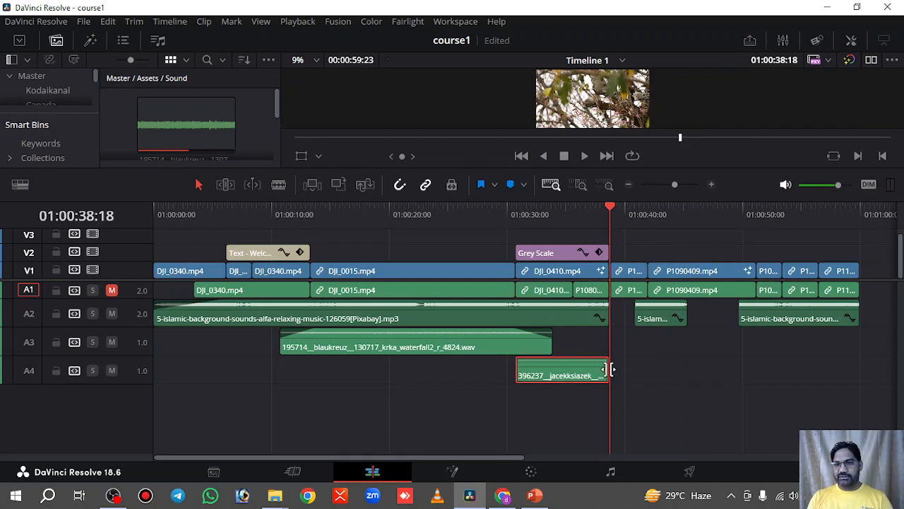
drag(611, 207, 770, 209)
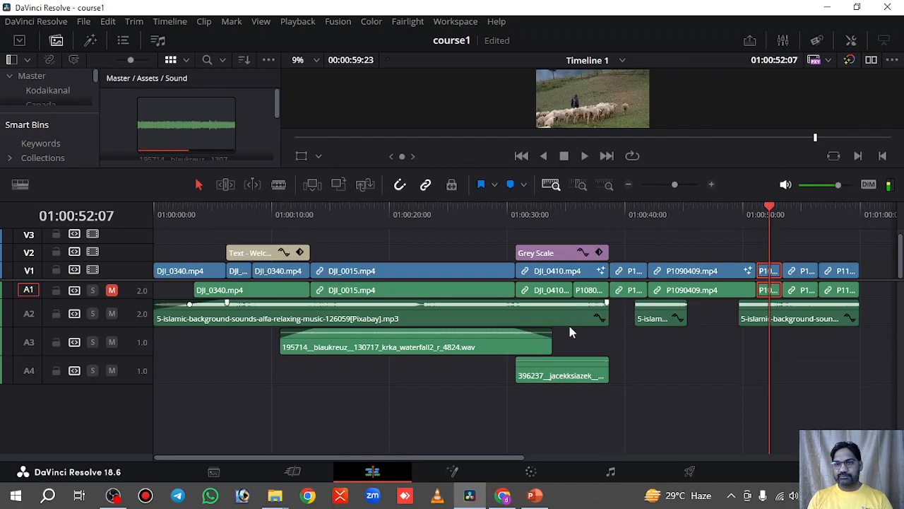
drag(607, 364, 768, 359)
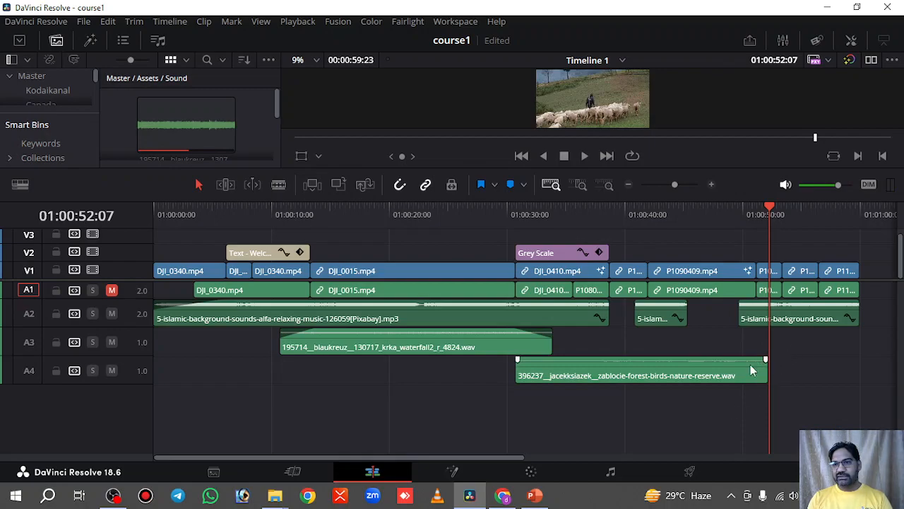
Step: Fade the forest-birds sound in across its overlap with the waterfall sound and add a fade-out at its end
click(520, 363)
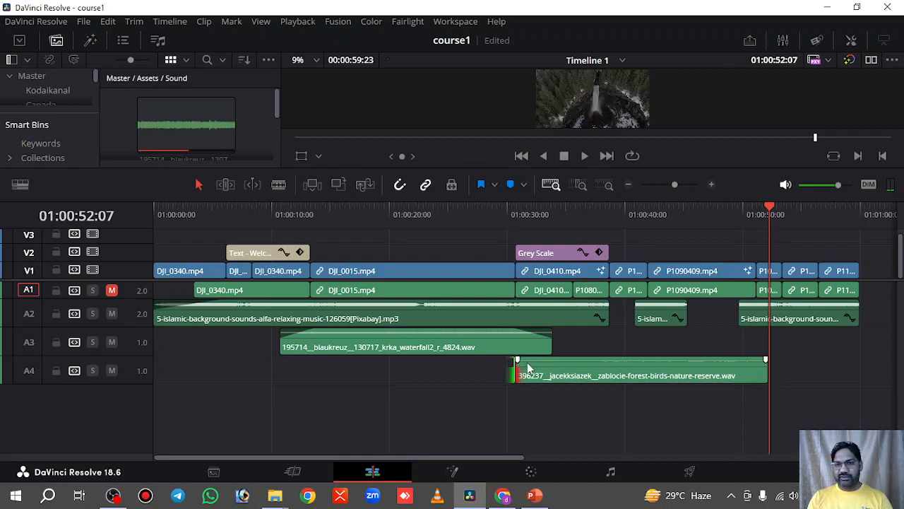
drag(520, 362, 552, 360)
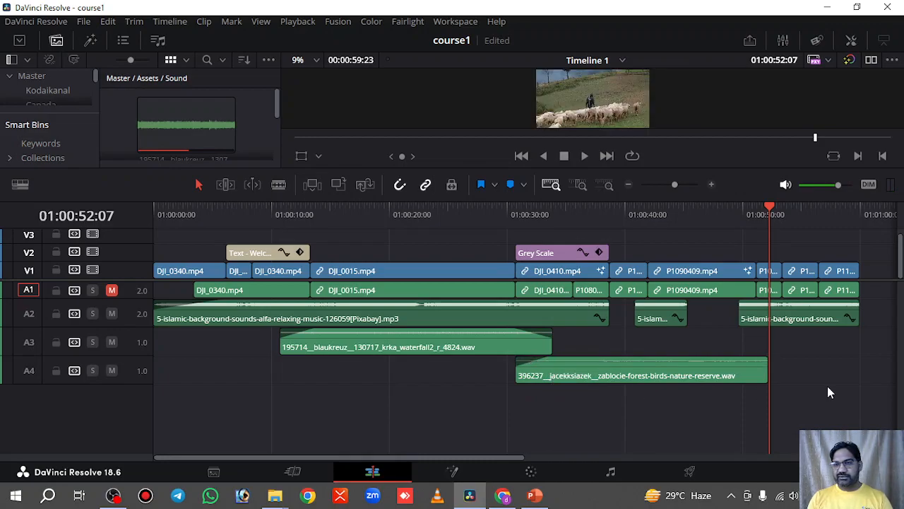
click(763, 376)
drag(766, 359, 735, 361)
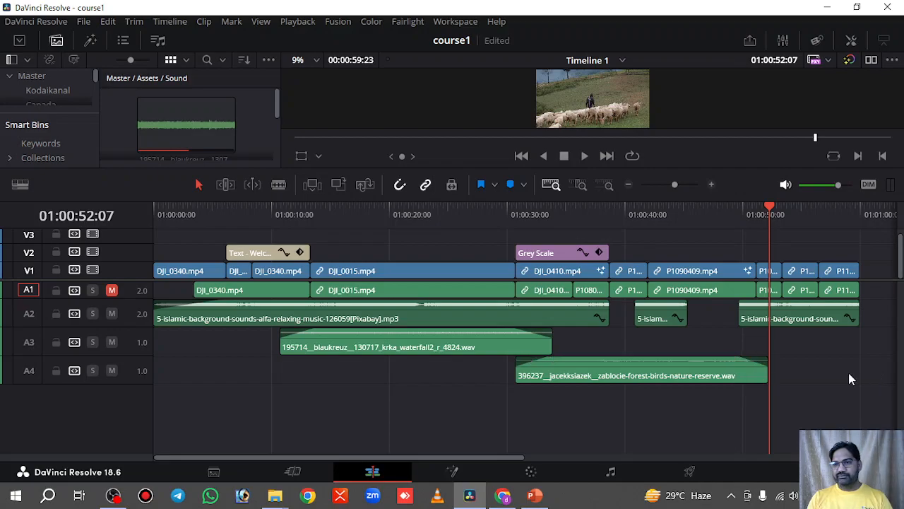
Step: Play Timeline 1 from 01:00:30:18 through the end of the forest-birds sound, and return the playhead to the start
drag(765, 208, 508, 260)
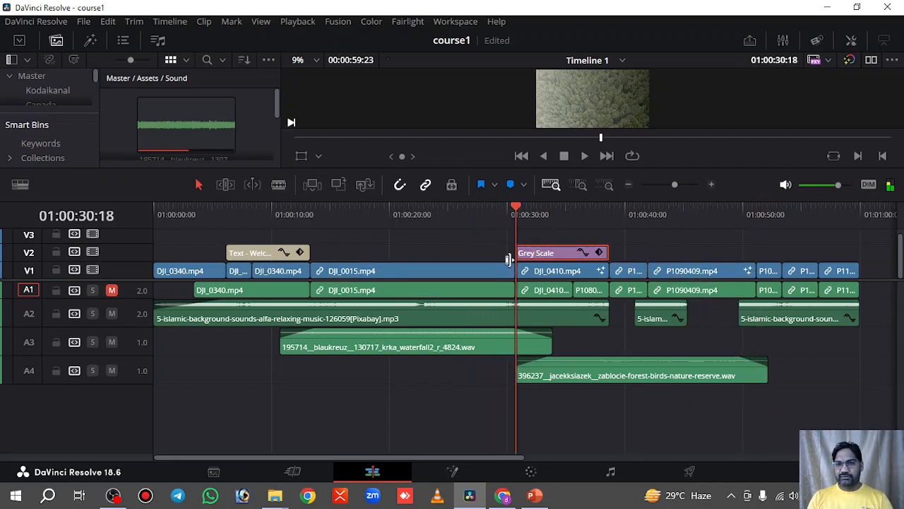
key(space)
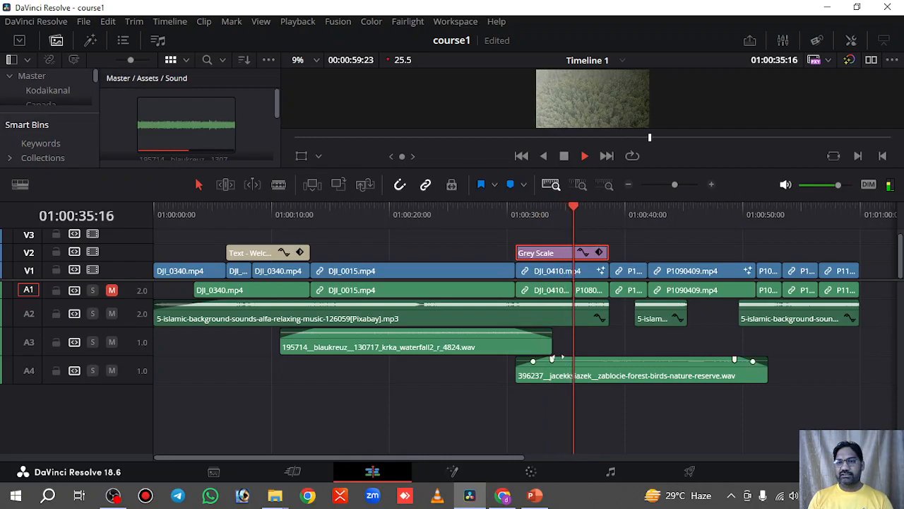
mouse_move(582, 371)
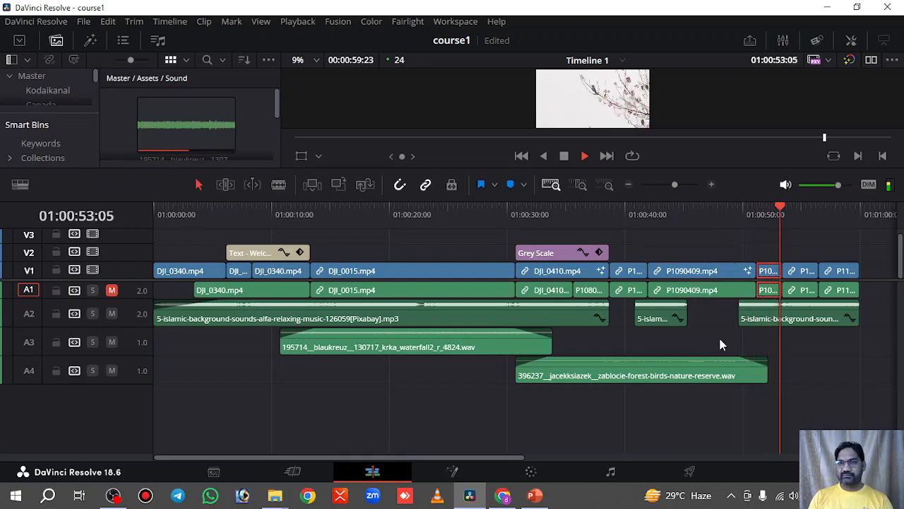
key(space)
drag(791, 211, 472, 245)
drag(472, 250, 149, 230)
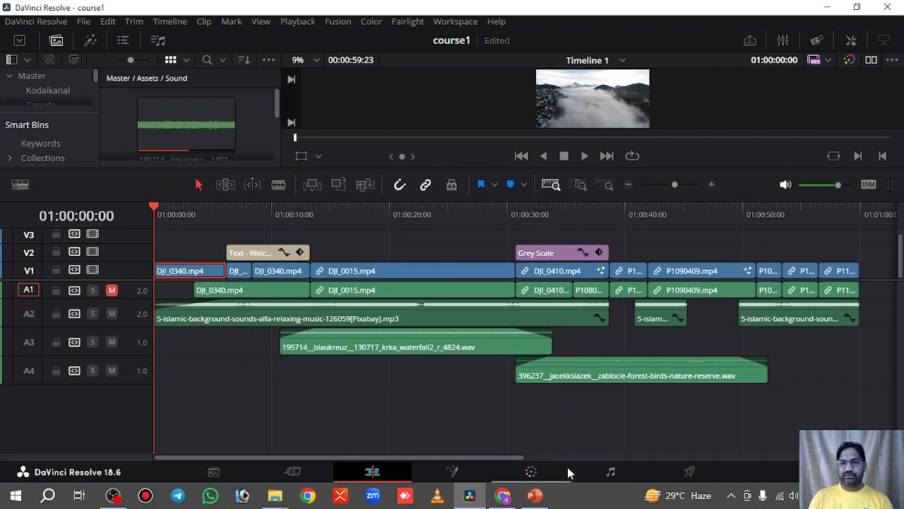
Step: Show the Free Sound Effects website list on slide 2 in PowerPoint, and switch to the Freesound page in Chrome
click(535, 495)
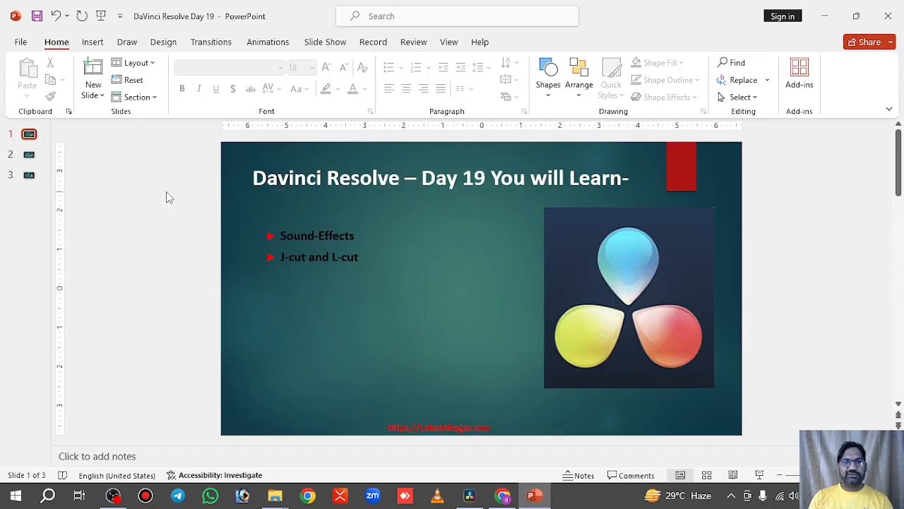
click(31, 156)
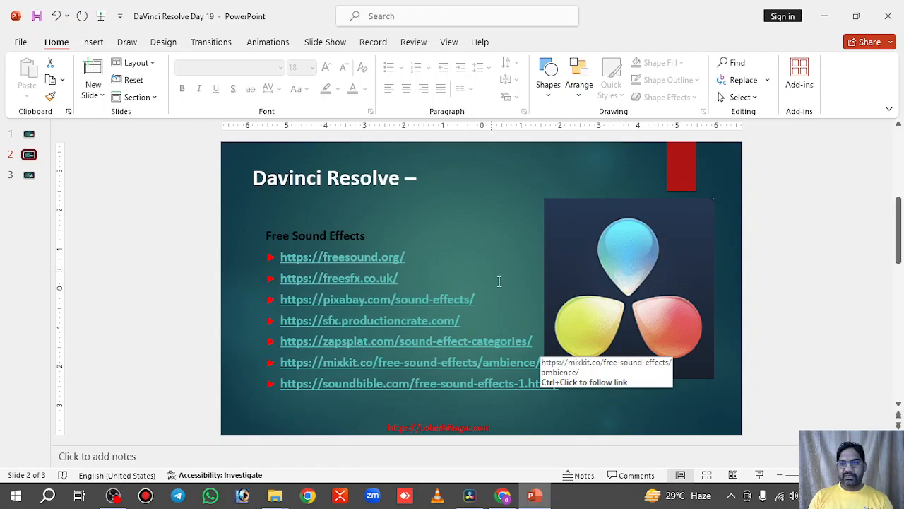
click(503, 496)
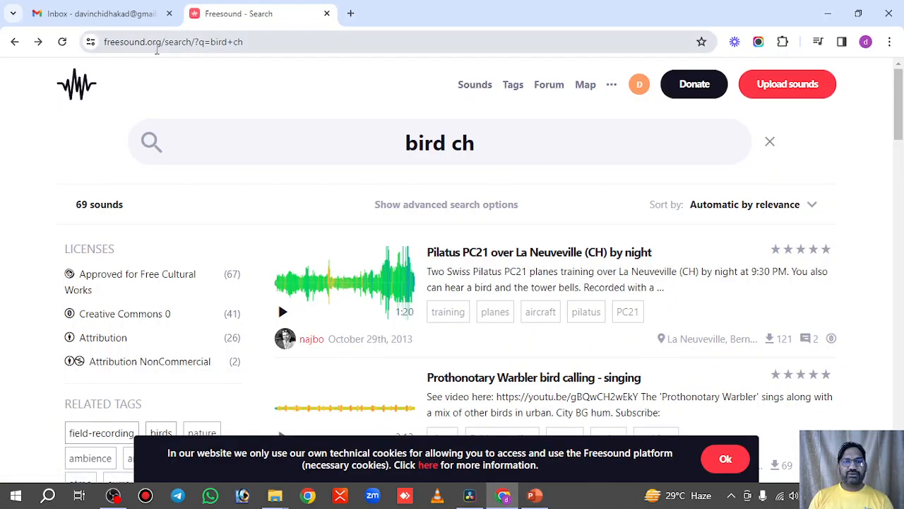
Step: Replace the Freesound query "bird ch" with "birds" and run the search
click(203, 136)
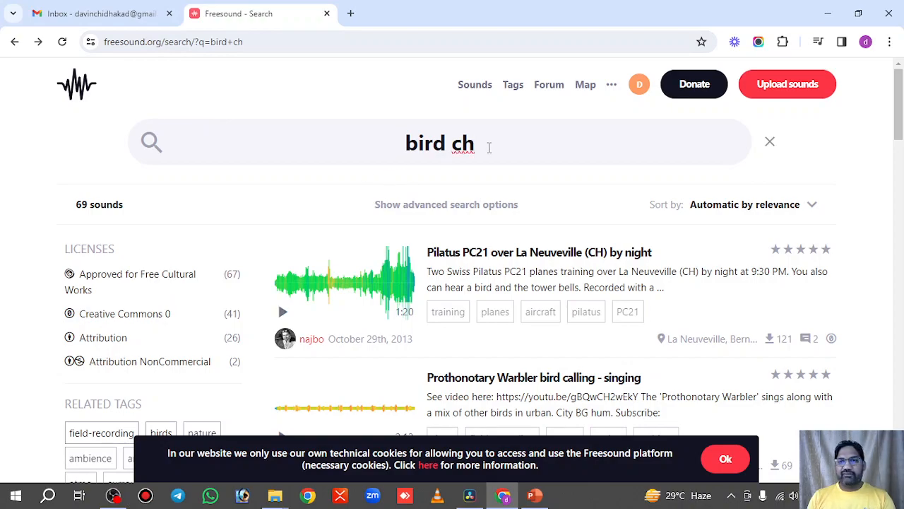
key(BackSpace)
key(BackSpace)
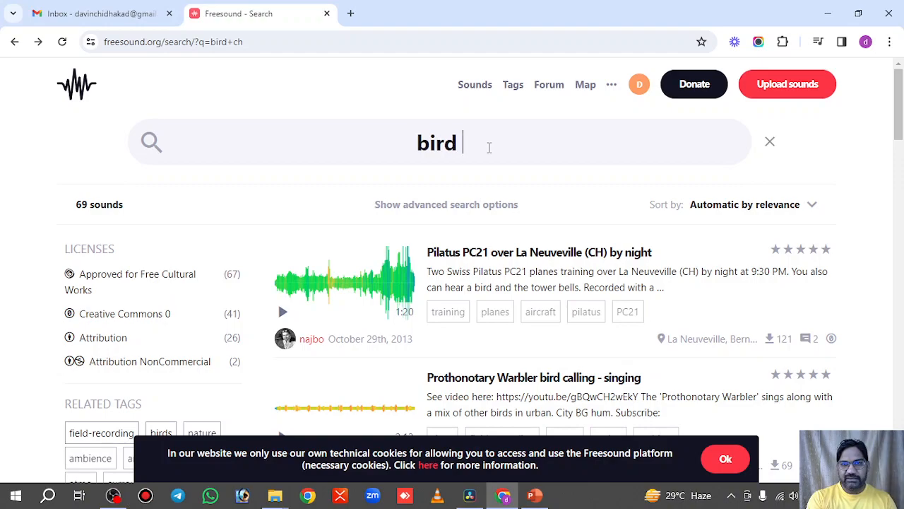
key(BackSpace)
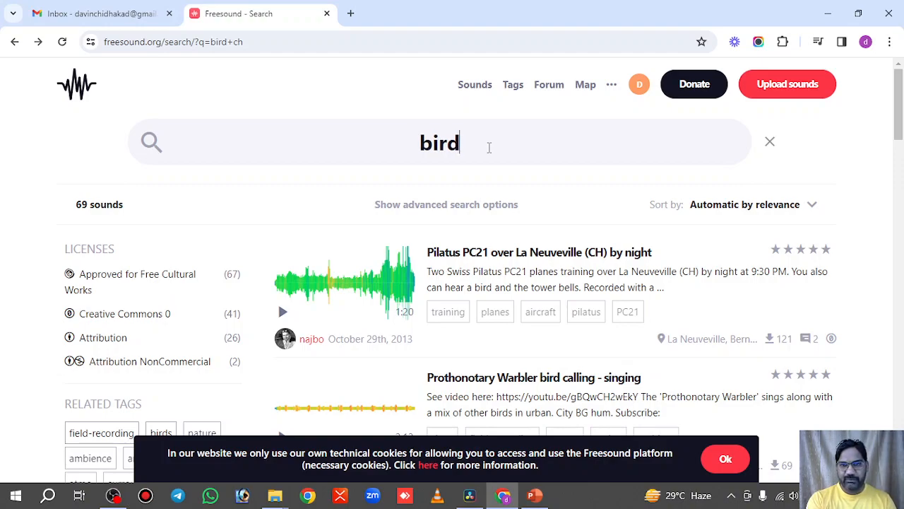
text(s)
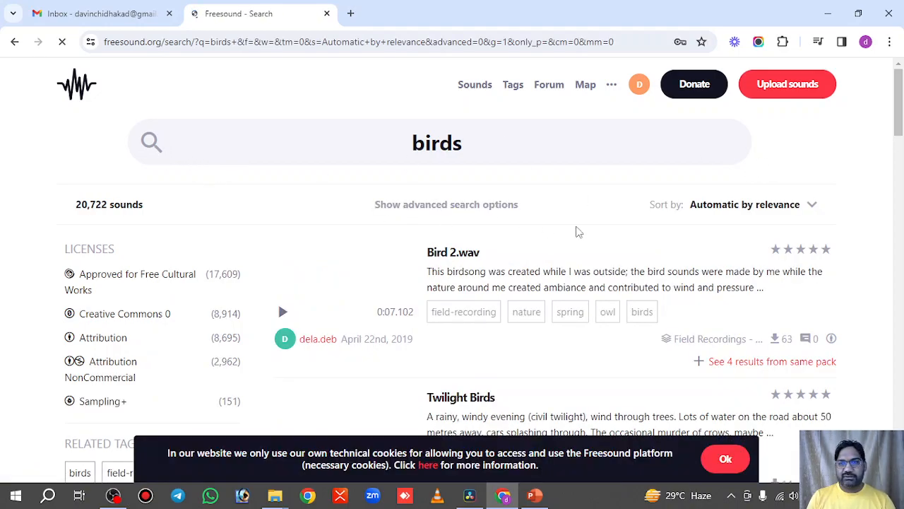
Step: Preview the sounds Bird 2.wav and Twilight Birds in the search results, stopping each after a few seconds
scroll(576, 231, down, 2)
scroll(327, 212, up, 1)
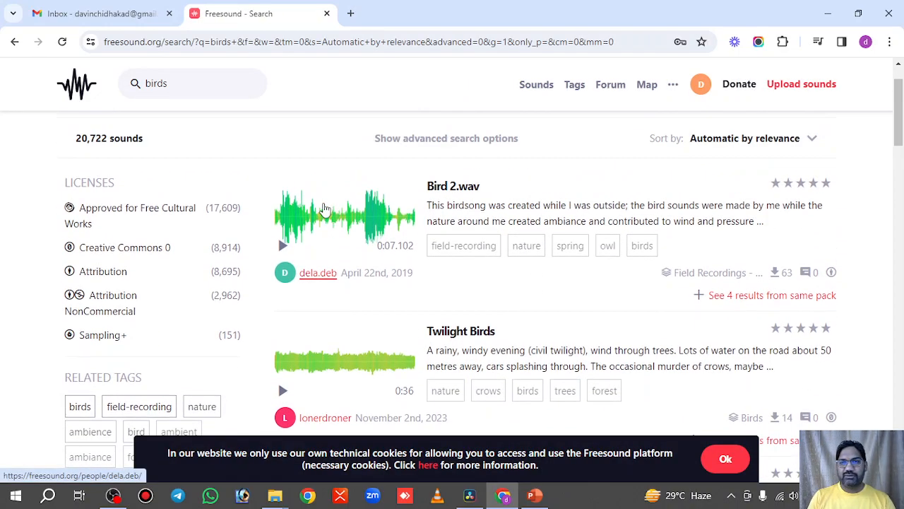
click(282, 247)
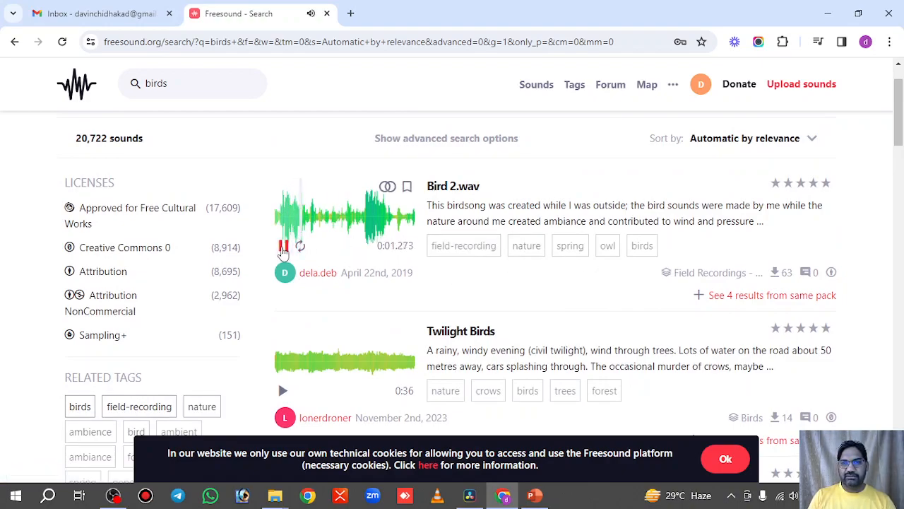
scroll(460, 297, down, 1)
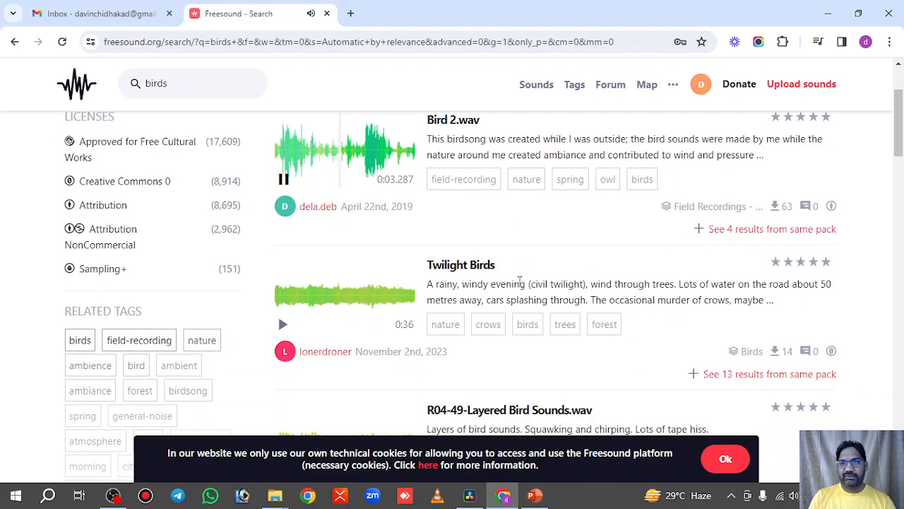
click(283, 324)
click(283, 180)
scroll(534, 279, down, 1)
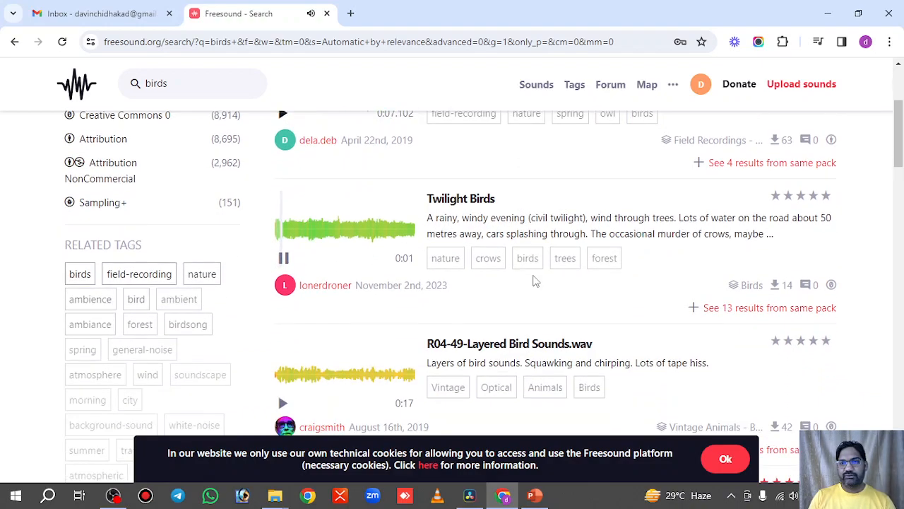
scroll(561, 281, down, 2)
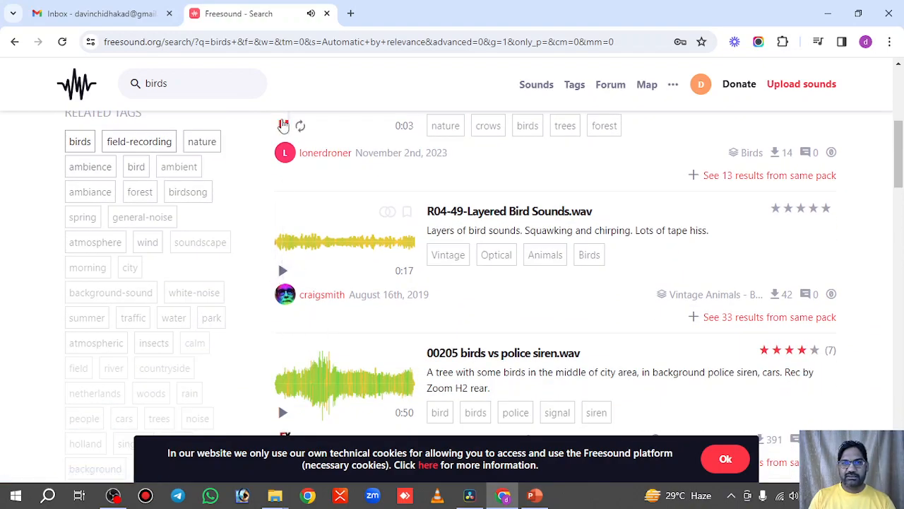
click(284, 125)
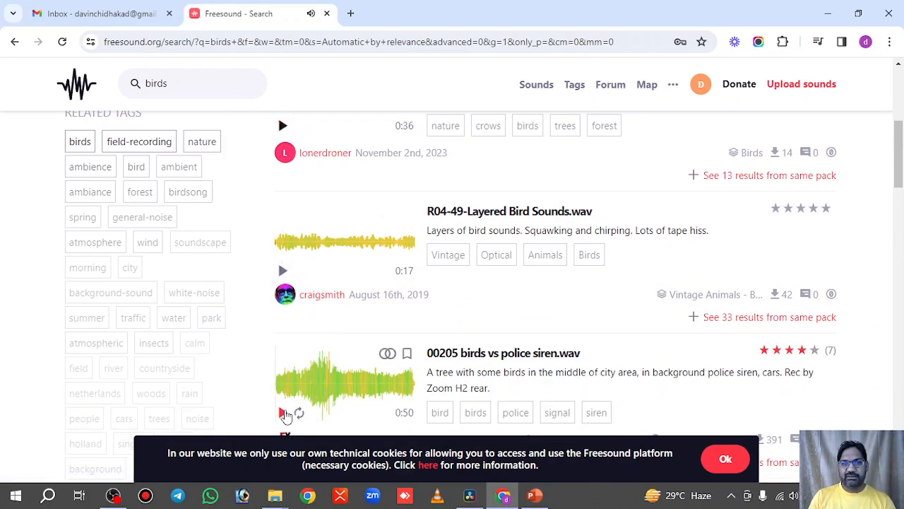
Step: Preview 00205 birds vs police siren.wav, Bird song at Spfd Lake 2.wav and birds2-0o.flac, stopping each one
scroll(285, 416, down, 2)
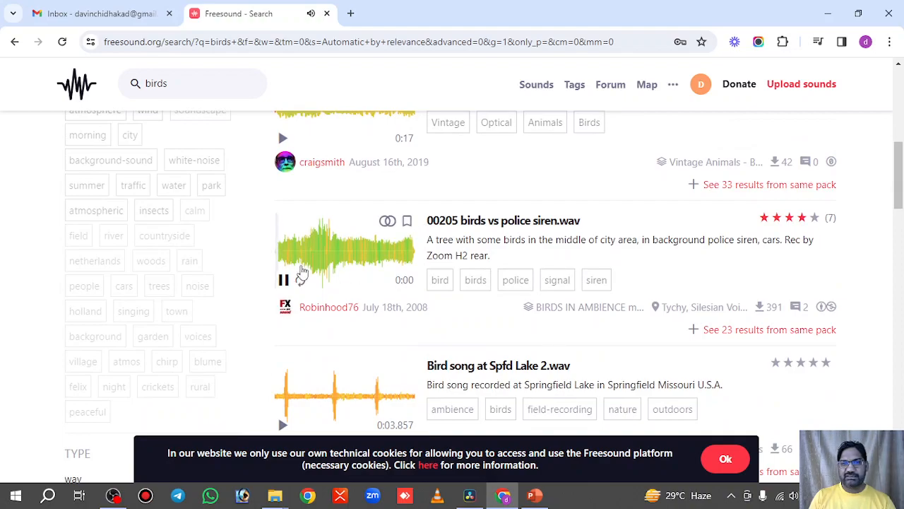
scroll(473, 293, down, 1)
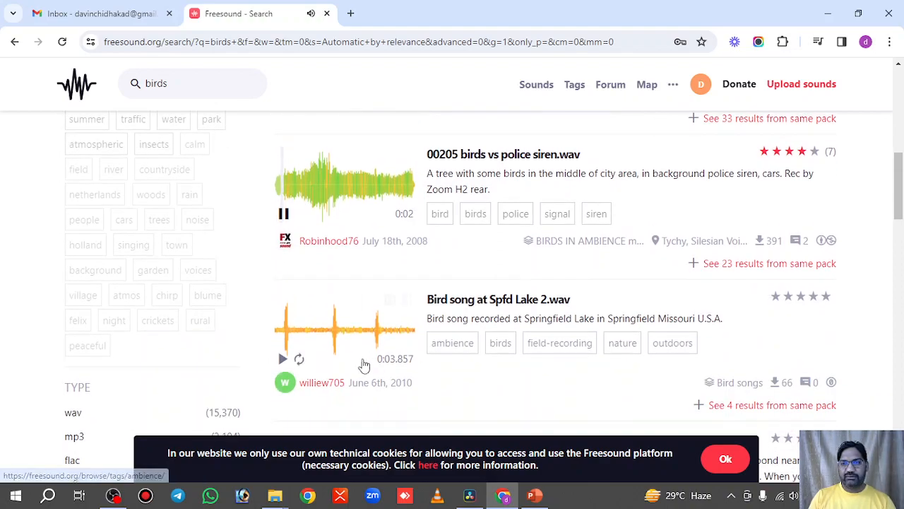
click(283, 213)
click(282, 359)
scroll(534, 313, down, 1)
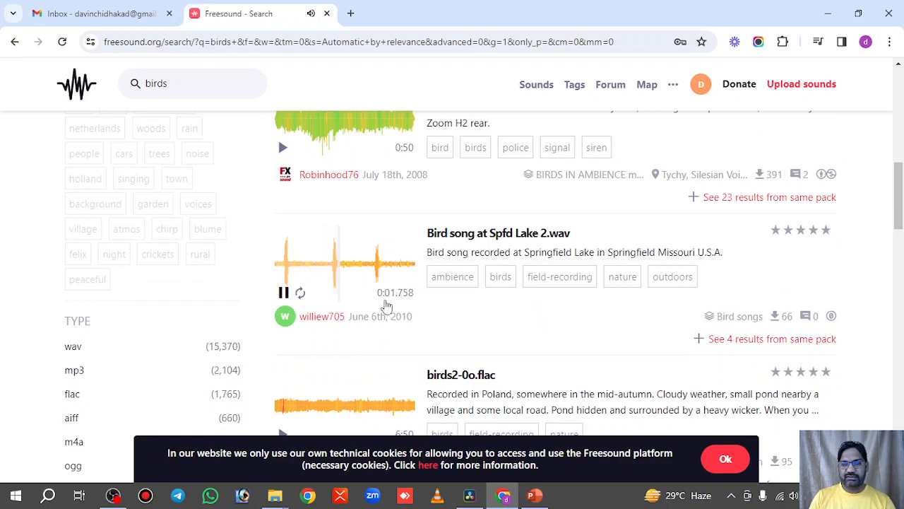
click(283, 293)
scroll(495, 314, down, 2)
click(282, 299)
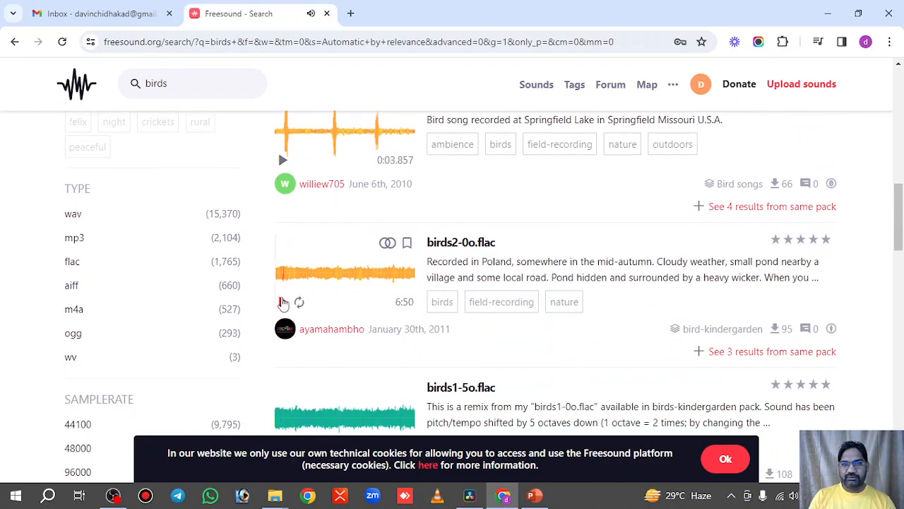
scroll(492, 257, down, 2)
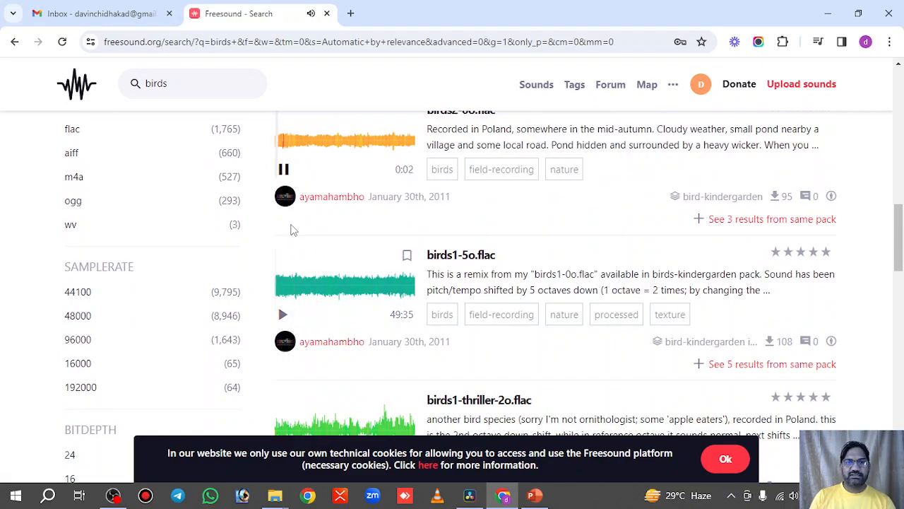
click(283, 170)
Step: Search Freesound for "jungle" and preview Jungle Bass Hit C1.wav
scroll(189, 110, up, 5)
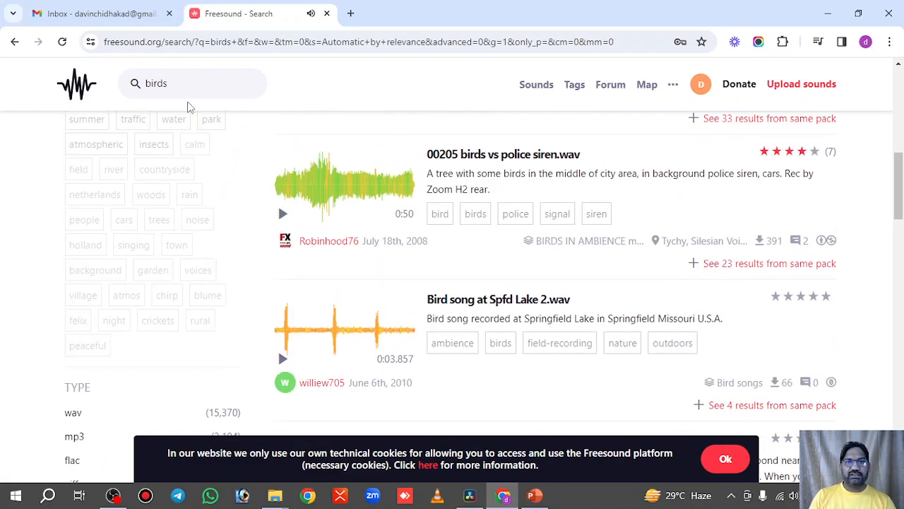
drag(181, 87, 140, 90)
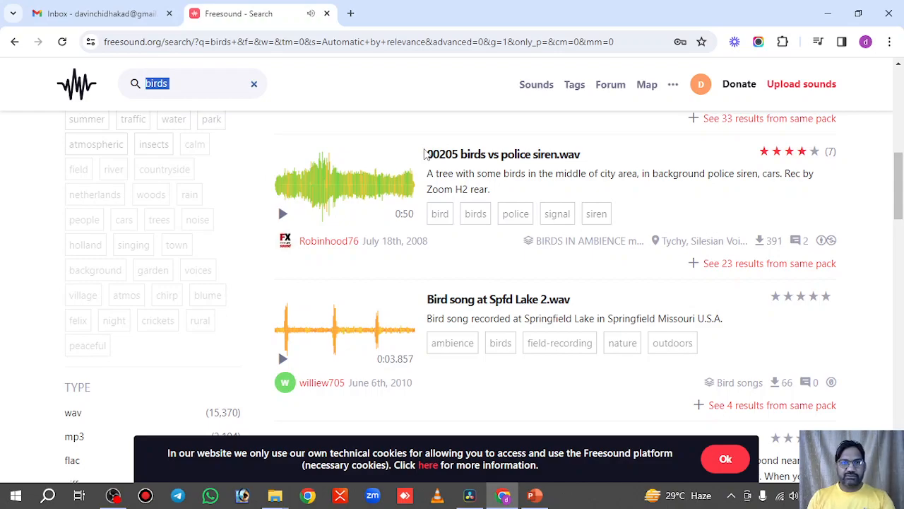
text(jungle)
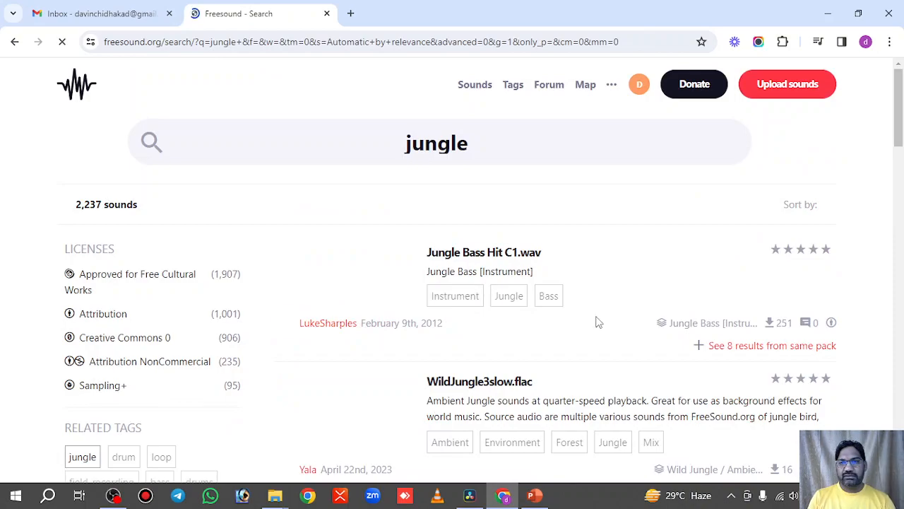
scroll(577, 309, down, 1)
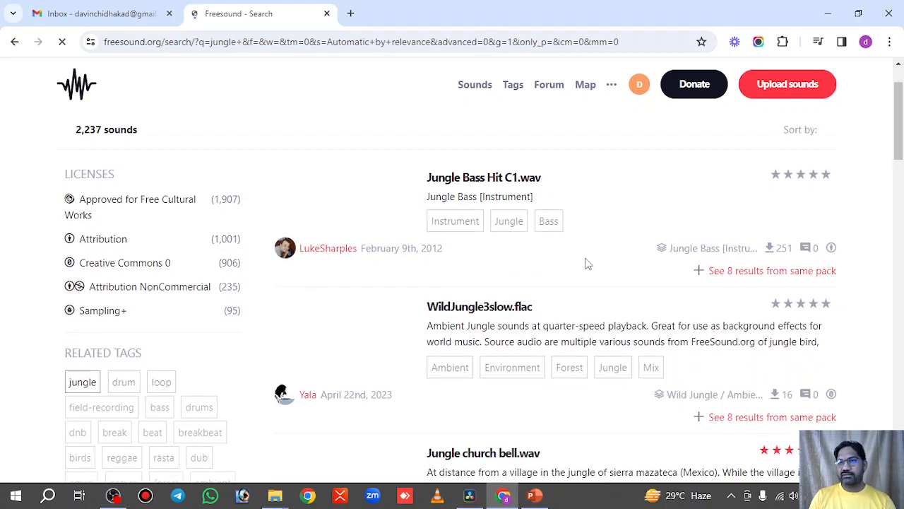
scroll(586, 262, down, 1)
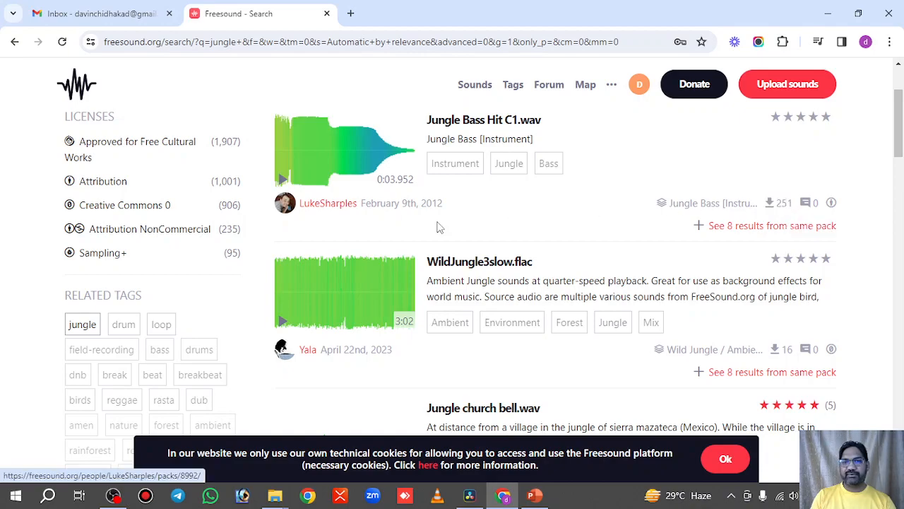
click(283, 180)
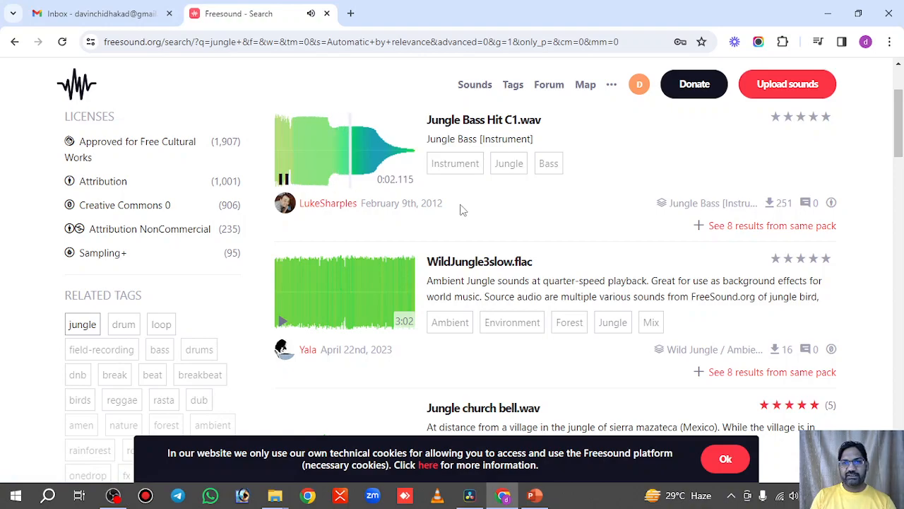
Step: Search Freesound for "waterfall sound"
scroll(354, 151, up, 2)
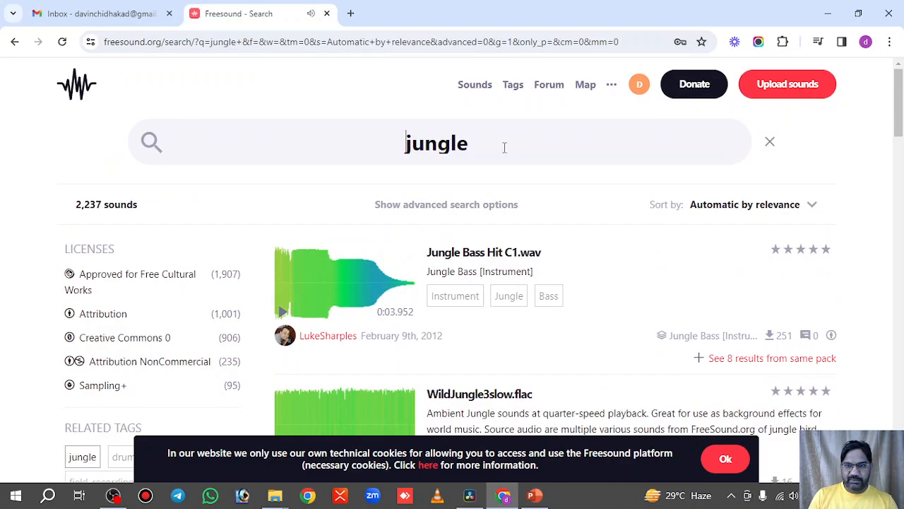
drag(507, 147, 351, 146)
text(water)
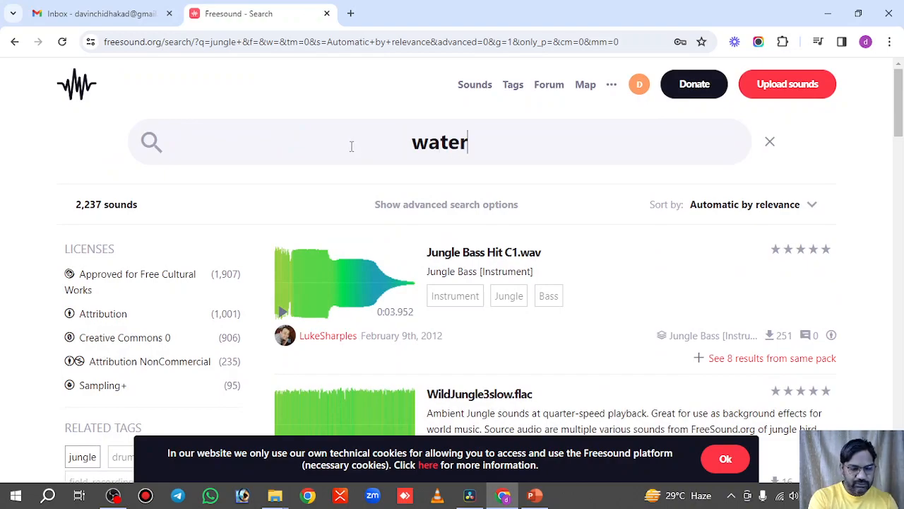
text(fall sound)
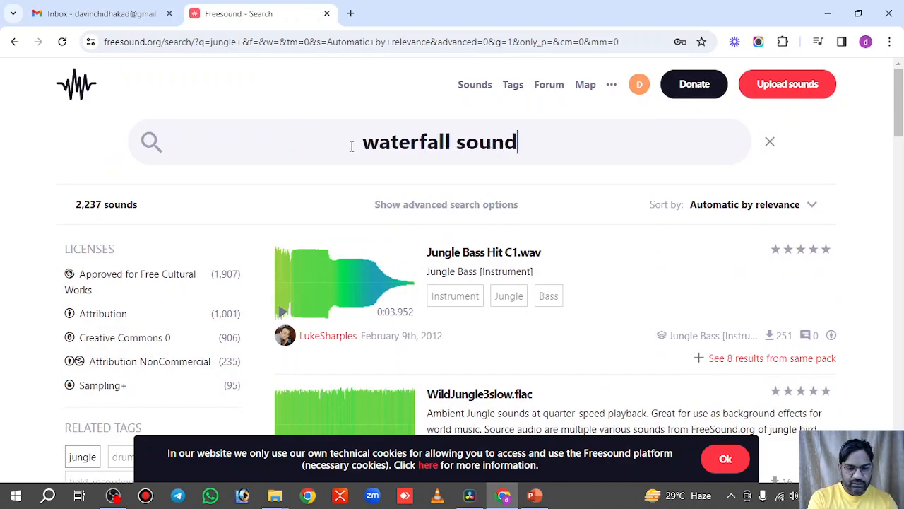
key(Return)
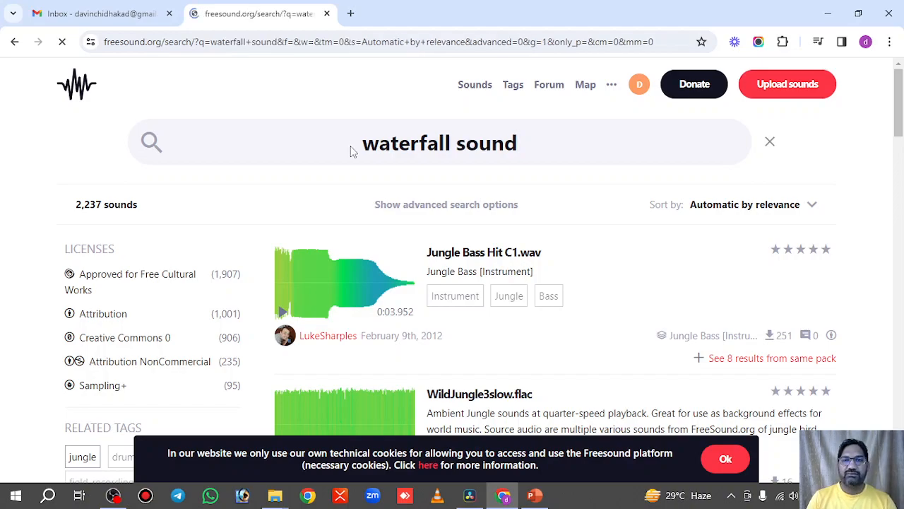
Step: Preview the first waterfall result, the Nature Sounds riverside recording, and look through the sounds below it
scroll(370, 295, down, 1)
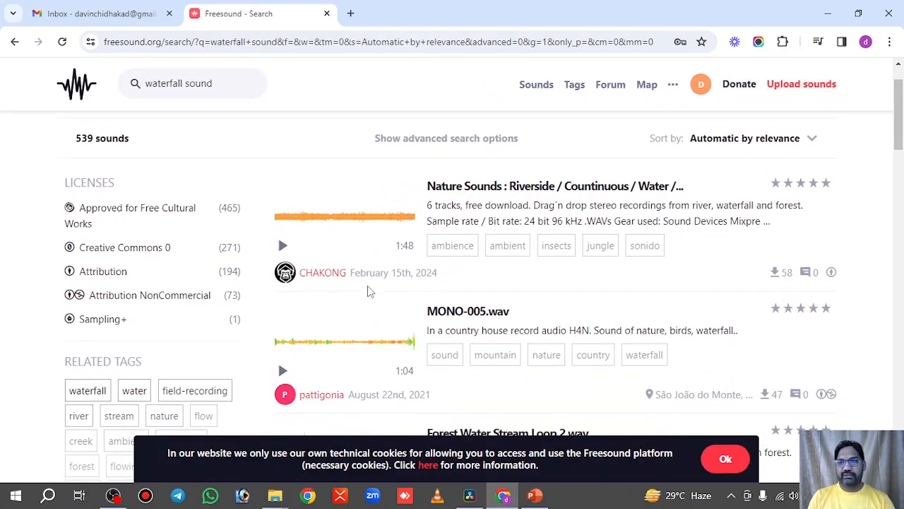
click(280, 246)
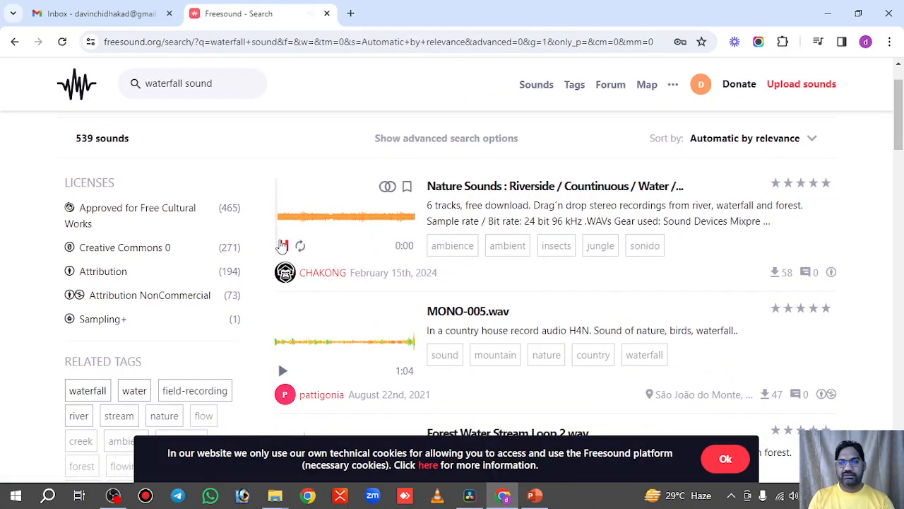
scroll(496, 281, down, 1)
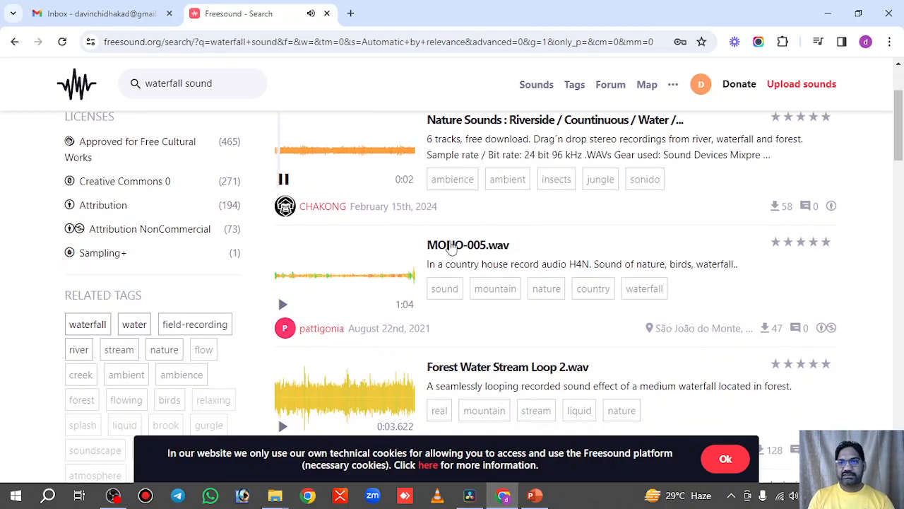
Step: Preview MONO-005.wav, Forest Water Stream Loop 2.wav and Small Stream.wav in the waterfall results
click(283, 304)
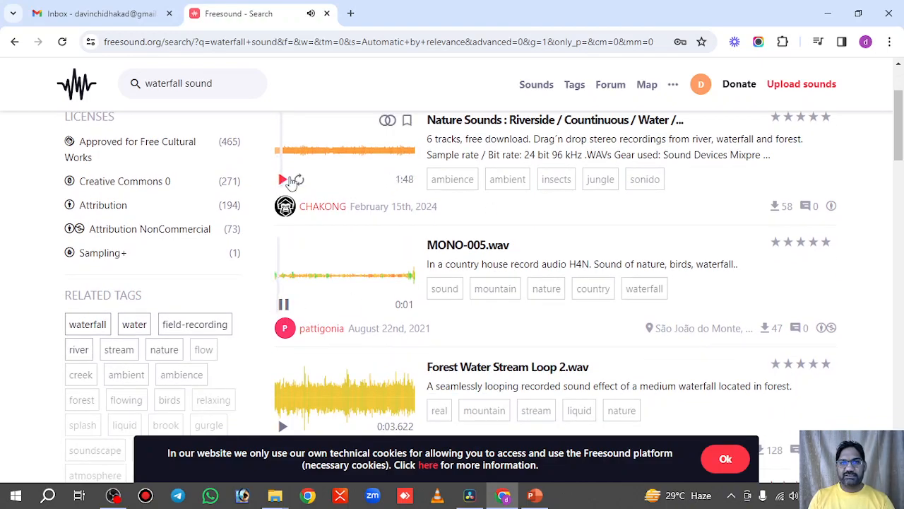
scroll(284, 212, down, 2)
click(282, 293)
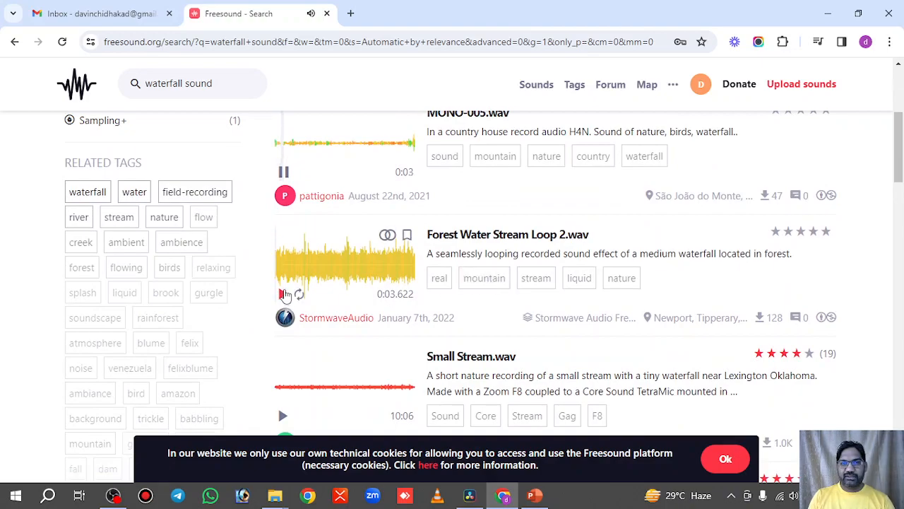
click(283, 294)
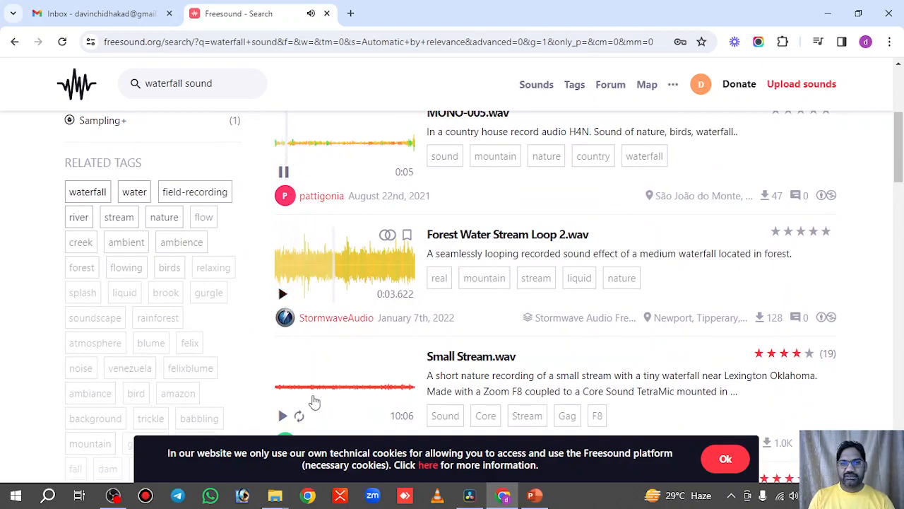
click(283, 415)
scroll(282, 414, down, 2)
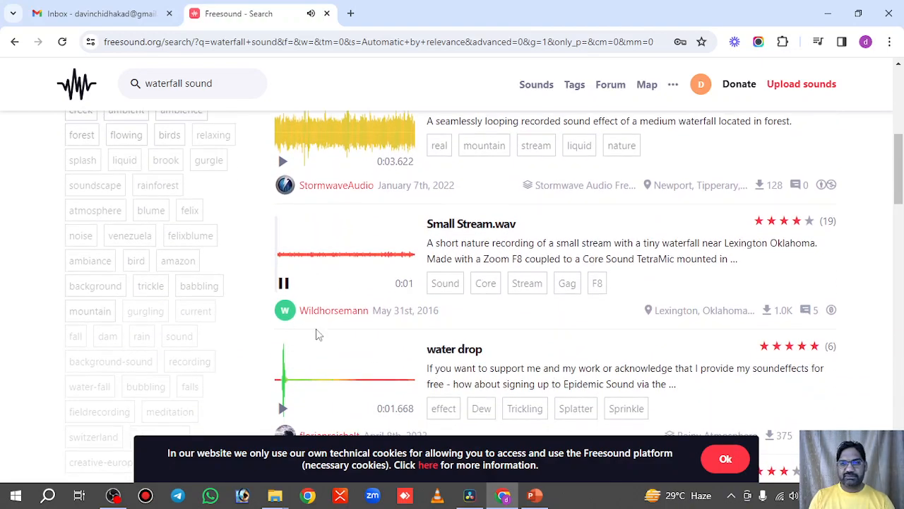
Step: Preview the water drop sound and relaxing_waterfall_natural_sound__320kbps.mp3 further down the results, stopping each one
scroll(317, 334, down, 2)
click(283, 275)
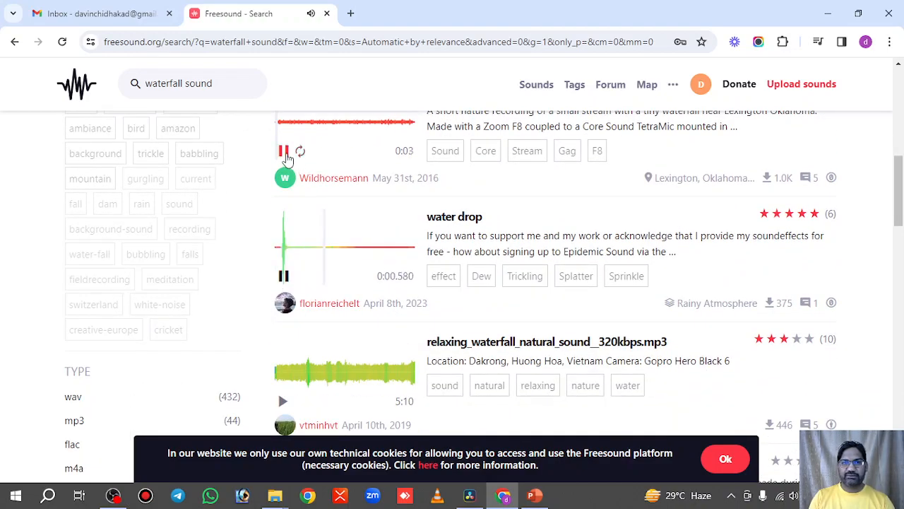
click(282, 275)
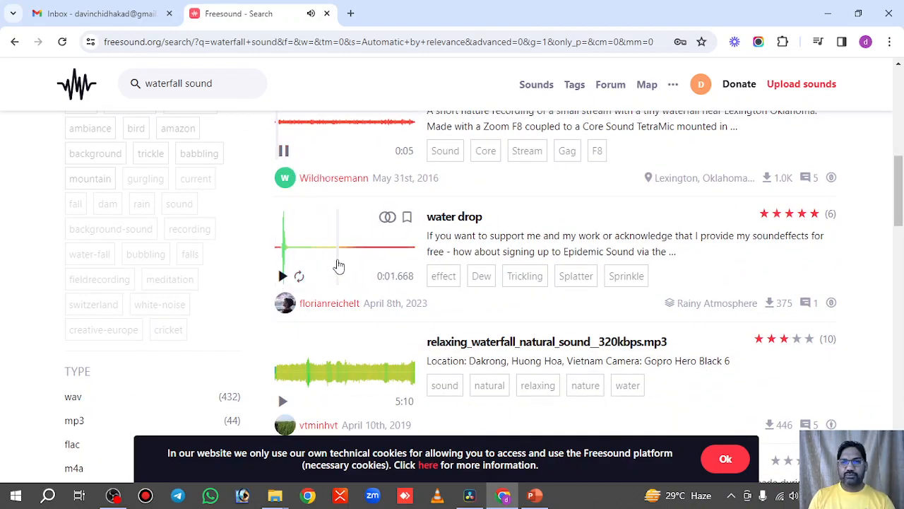
click(282, 275)
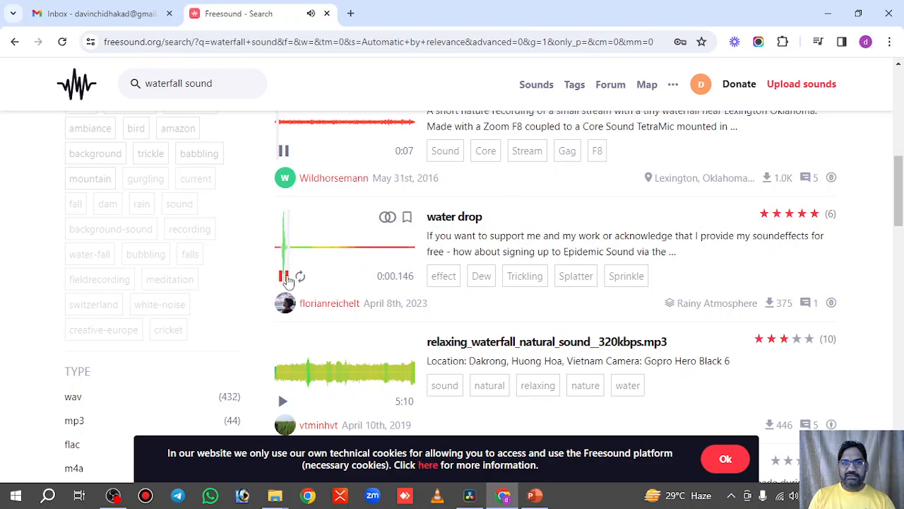
click(283, 151)
scroll(334, 247, down, 2)
click(284, 269)
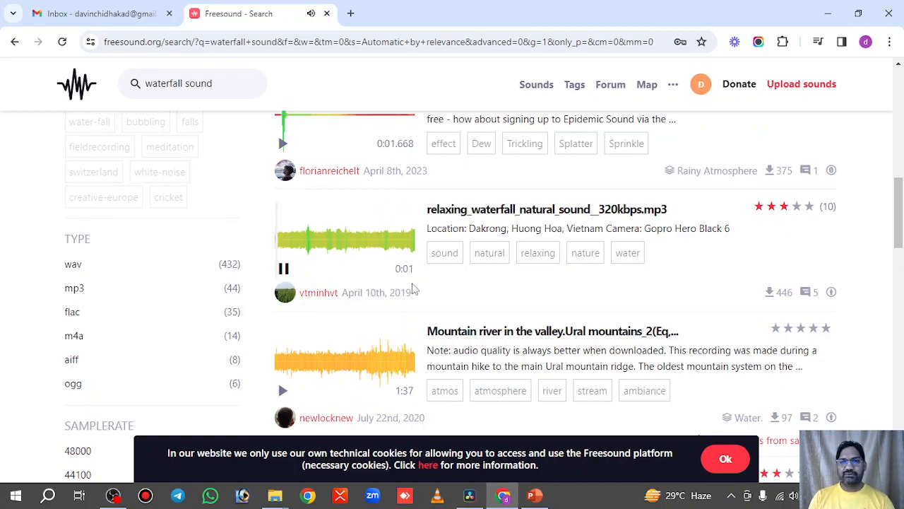
click(283, 268)
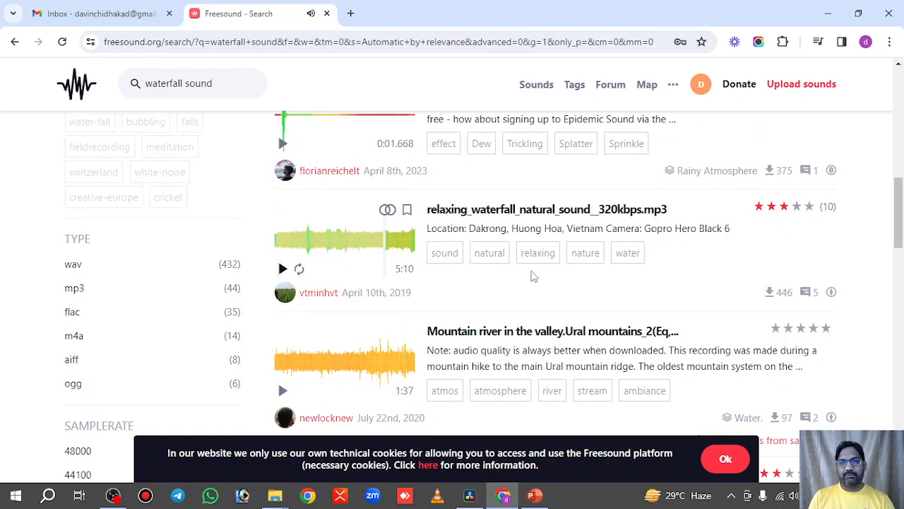
Step: Leave the Freesound results and switch back to Timeline 1 in DaVinci Resolve
click(91, 15)
click(237, 14)
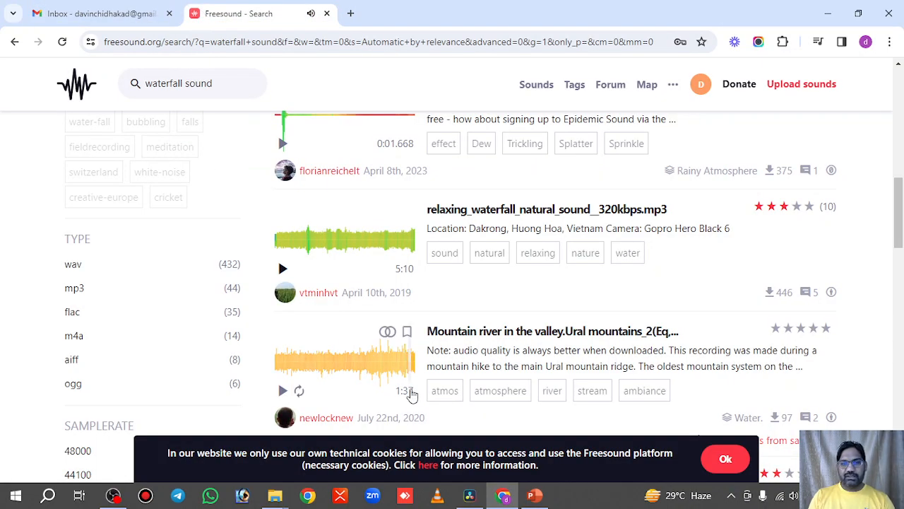
click(527, 498)
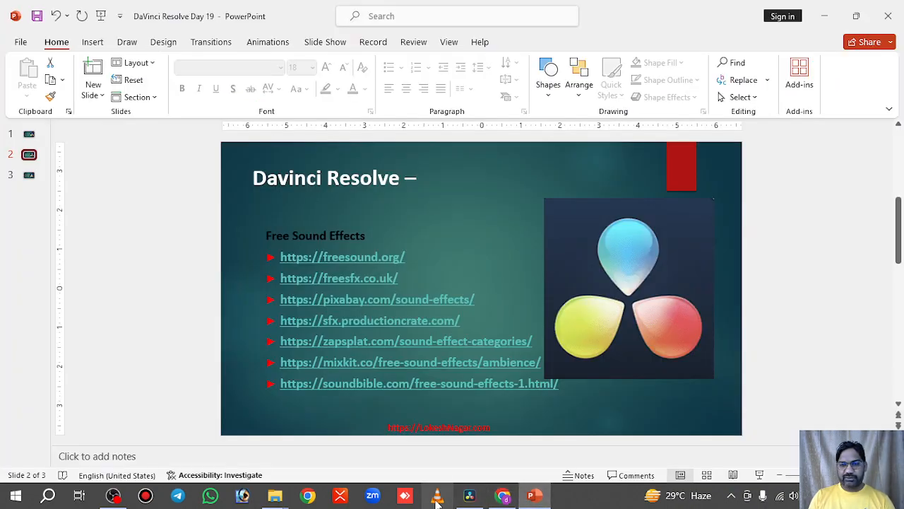
click(472, 497)
click(345, 392)
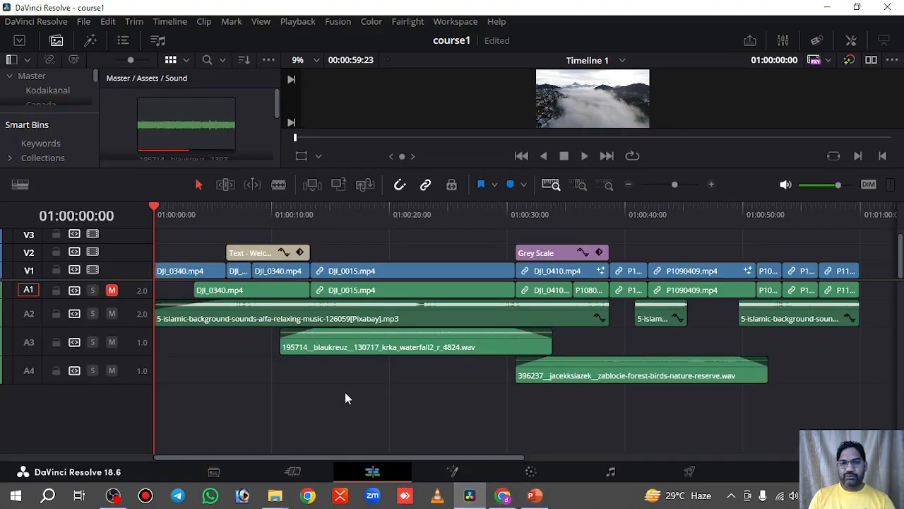
Step: Move the waterfall clip earlier to start at about 8 s and place the forest-birds clip after it on A3, starting at about 32 s
click(492, 344)
drag(492, 344, 465, 345)
drag(609, 371, 600, 349)
click(474, 340)
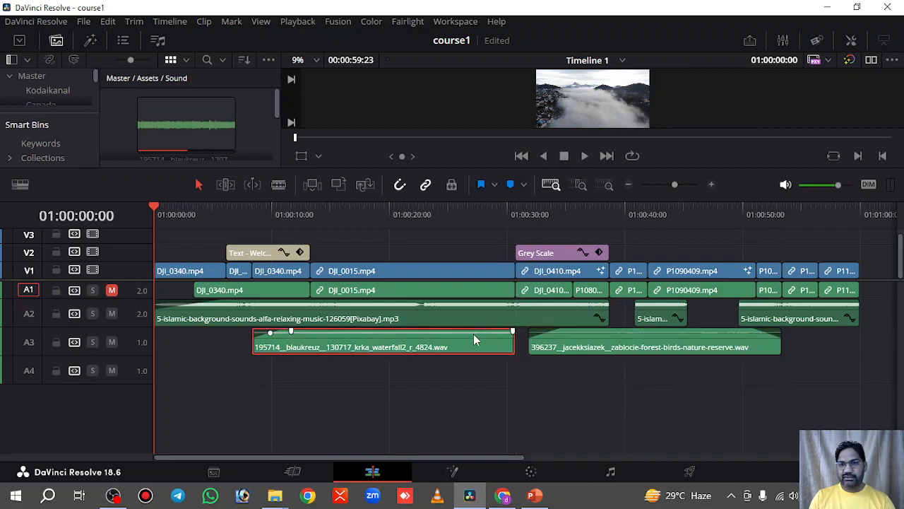
Step: Fade out the last 2.5 s or so of the waterfall clip and move the forest-birds clip down to track A4
drag(513, 331, 484, 330)
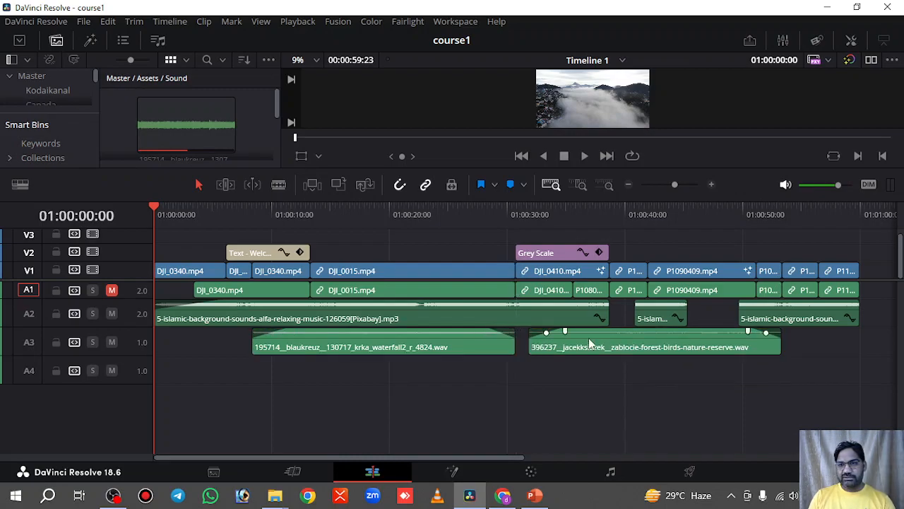
drag(564, 331, 564, 330)
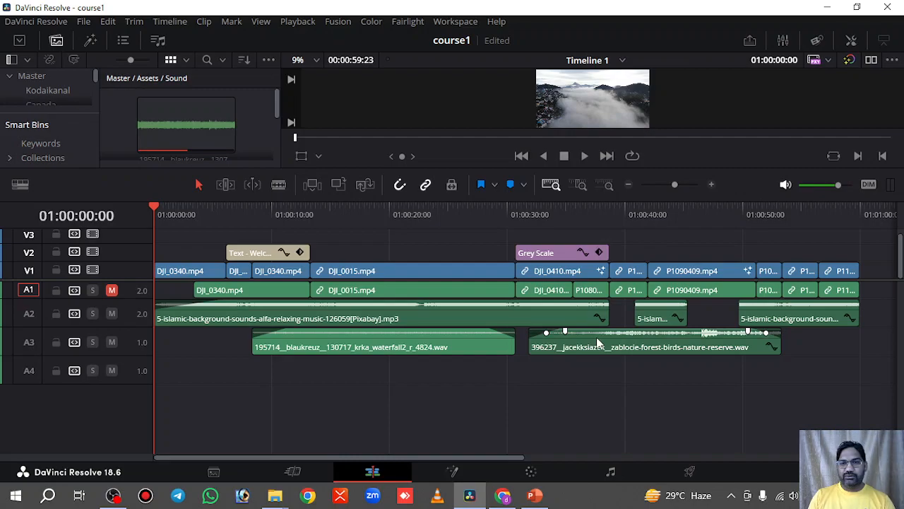
drag(573, 348, 578, 380)
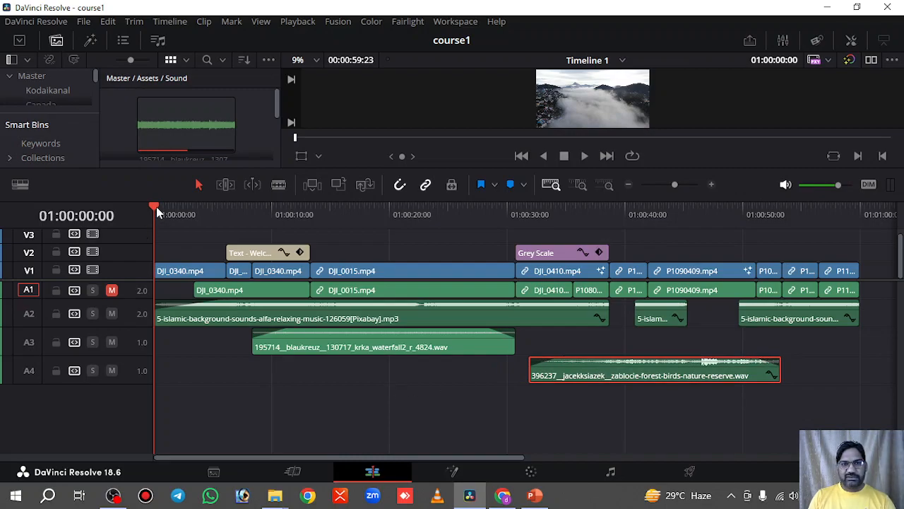
Step: Play Timeline 1 from the start through the title shot, enlarging the viewer, and stop playback
key(space)
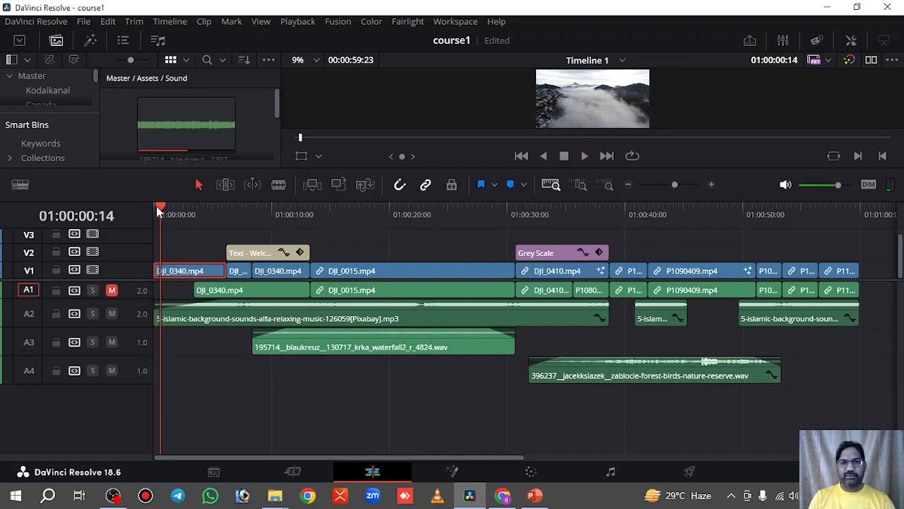
key(space)
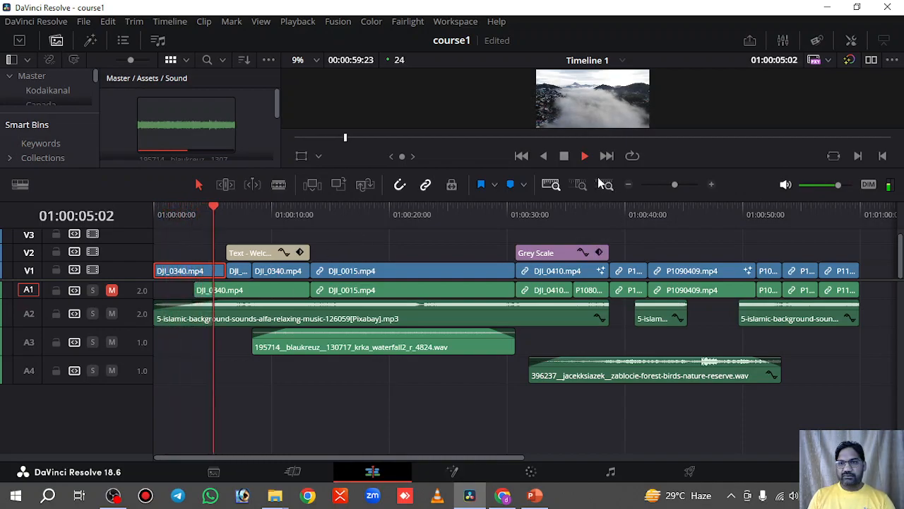
drag(597, 172, 599, 249)
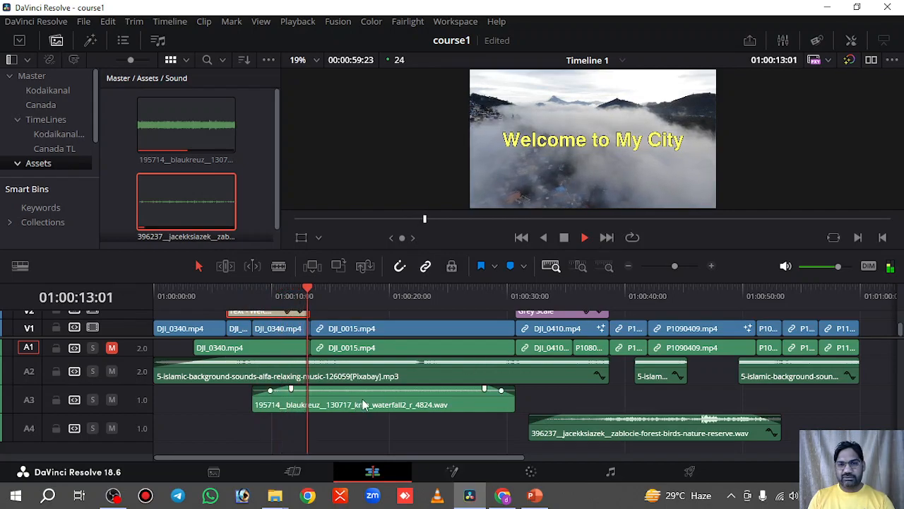
key(space)
Step: Shift the waterfall clip on A3 to start at about 12 s and play that section through to the forest shot
drag(458, 397, 497, 393)
drag(327, 293, 293, 296)
key(space)
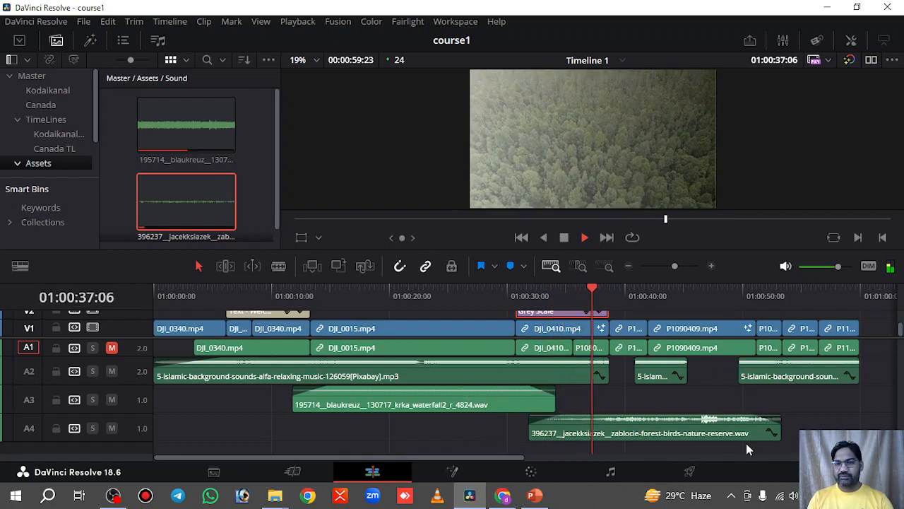
key(space)
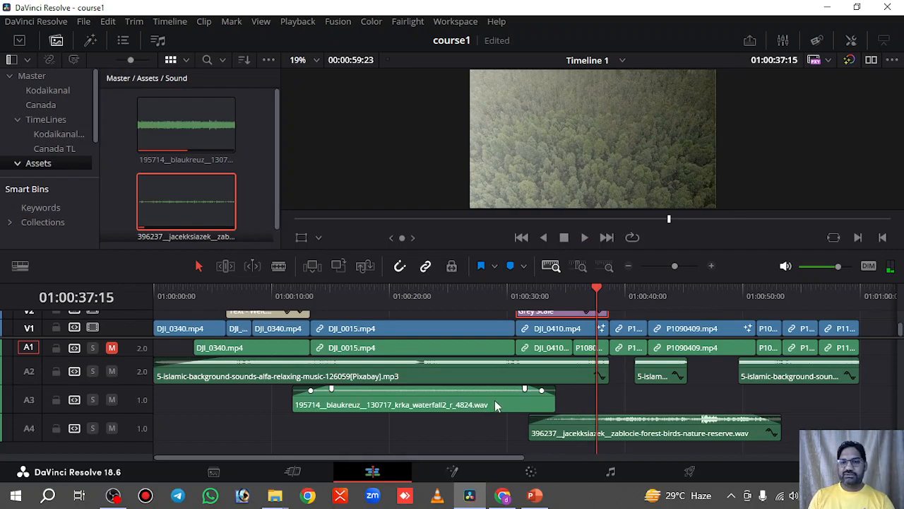
Step: Raise the waterfall clip's volume to 30.00 and shift the clip on A3 to start with the DJI_0015.mp4 shot
click(495, 404)
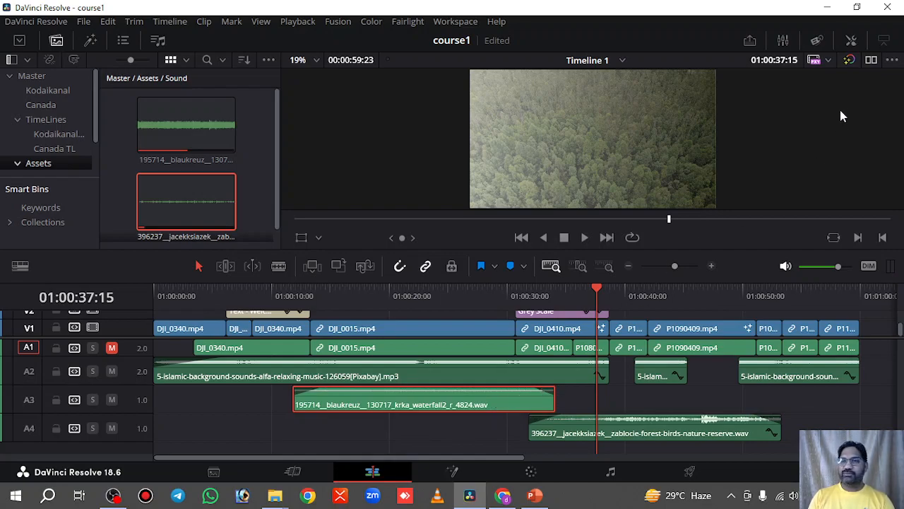
click(852, 42)
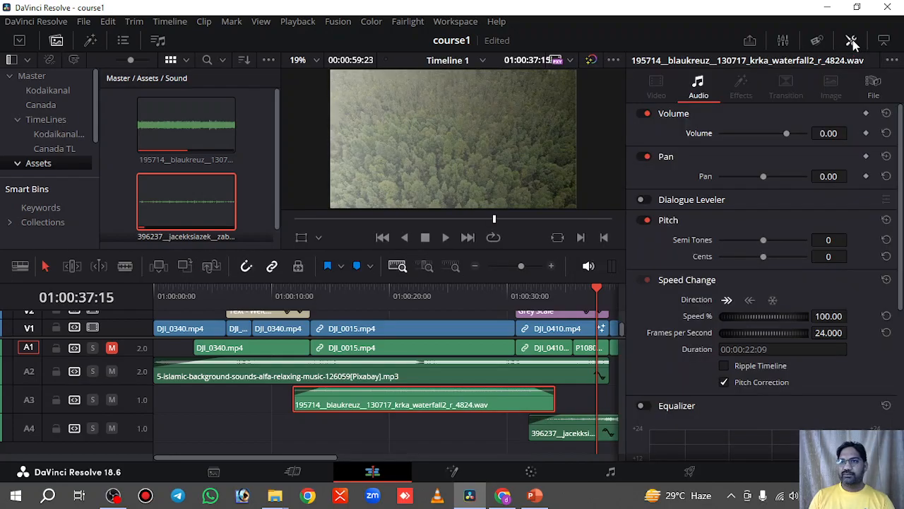
key(shift+z)
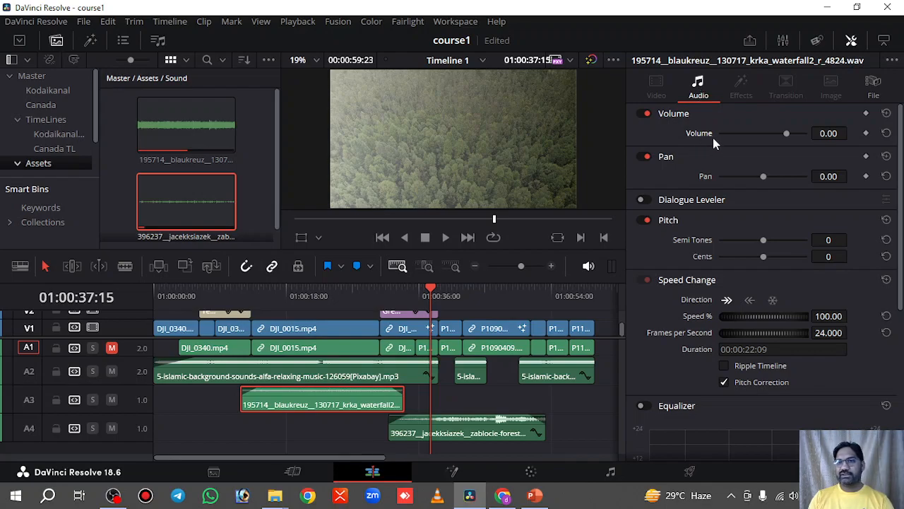
drag(787, 132, 810, 135)
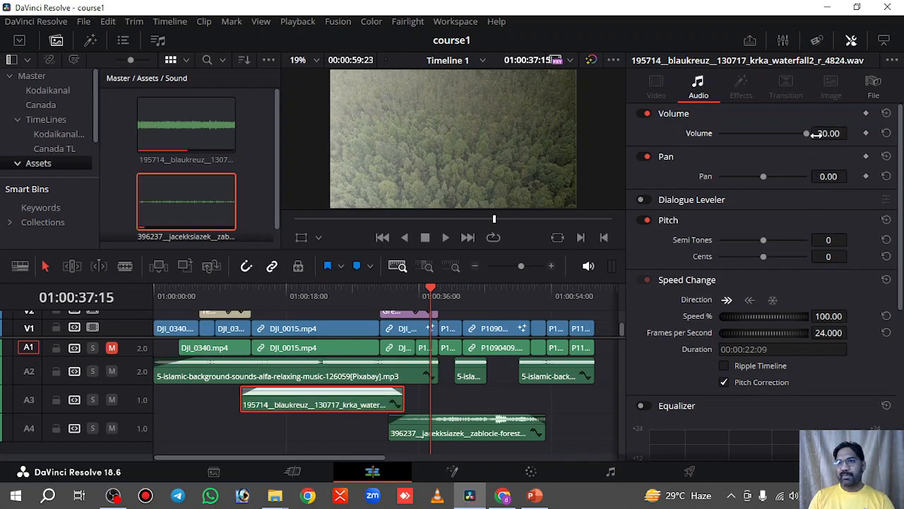
click(887, 133)
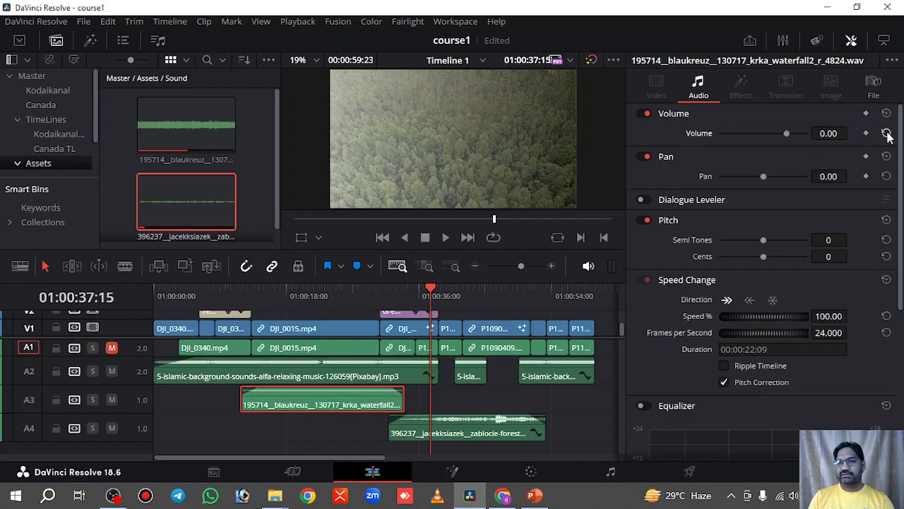
drag(788, 136, 810, 135)
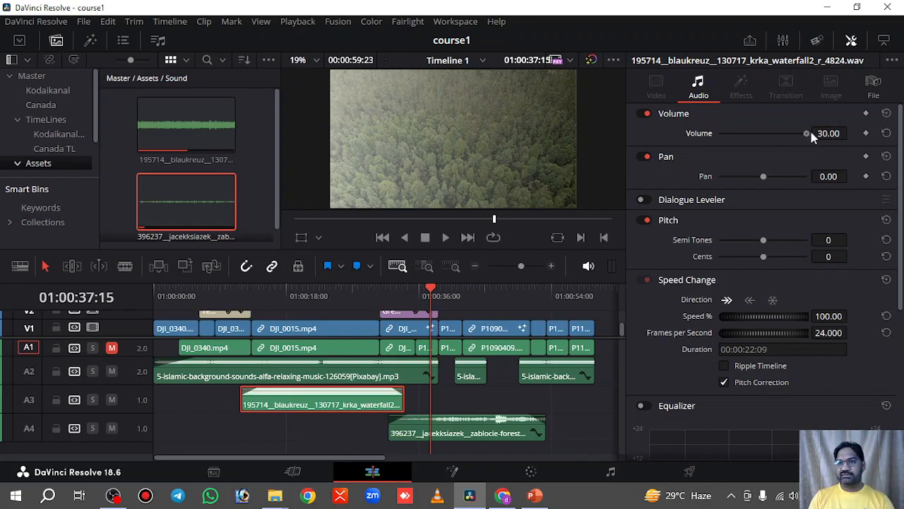
mouse_move(353, 400)
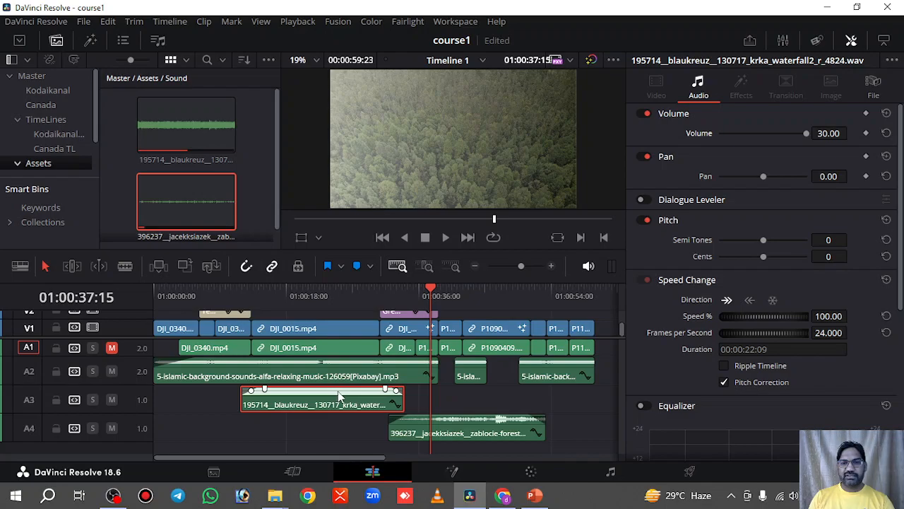
mouse_move(375, 399)
mouse_down()
mouse_move(357, 400)
mouse_move(372, 398)
mouse_up()
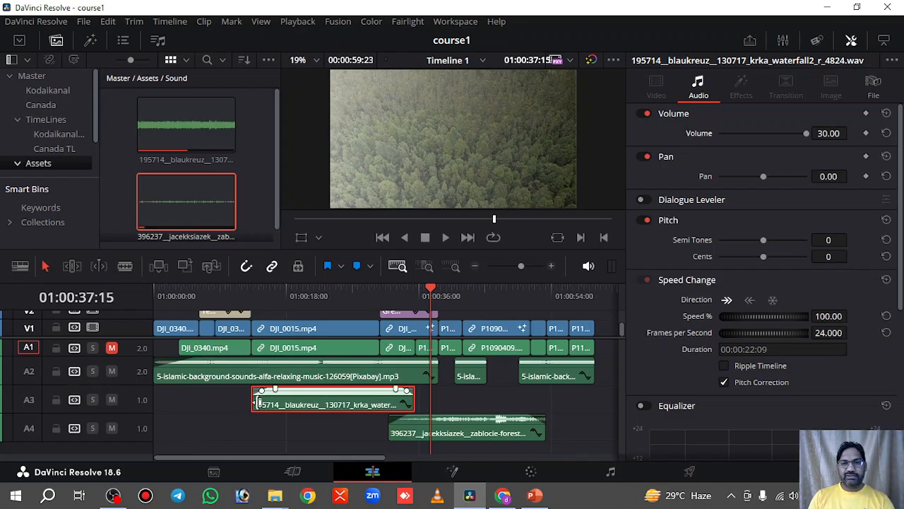
Step: Lock audio track A3, open its waterfall clip to check the audio settings, and unlock the track again
click(56, 399)
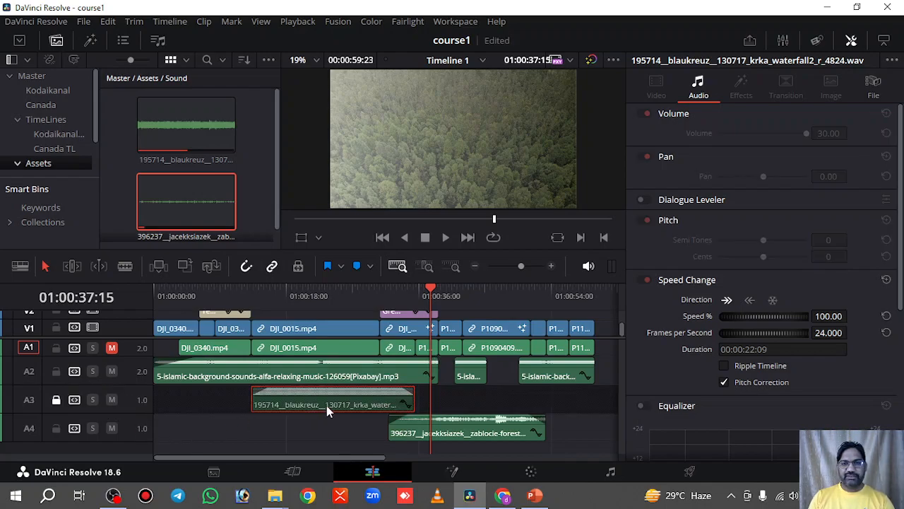
double_click(363, 402)
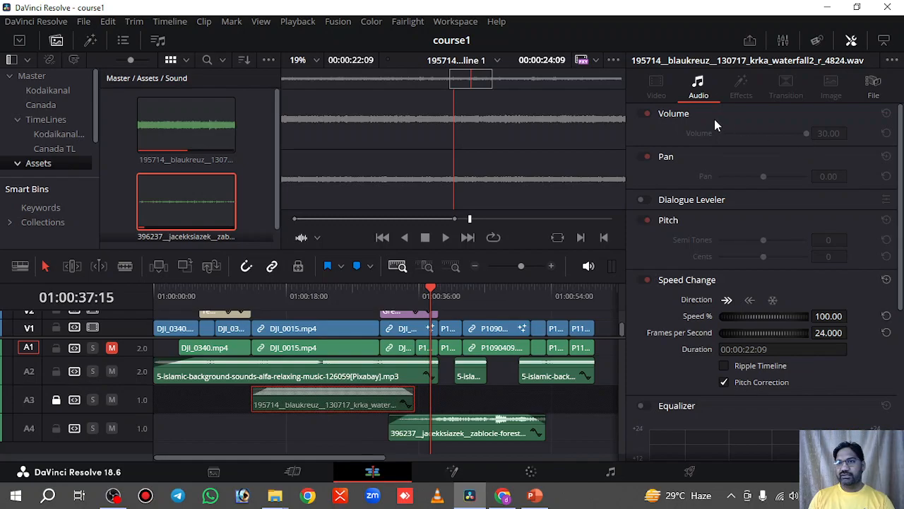
click(56, 400)
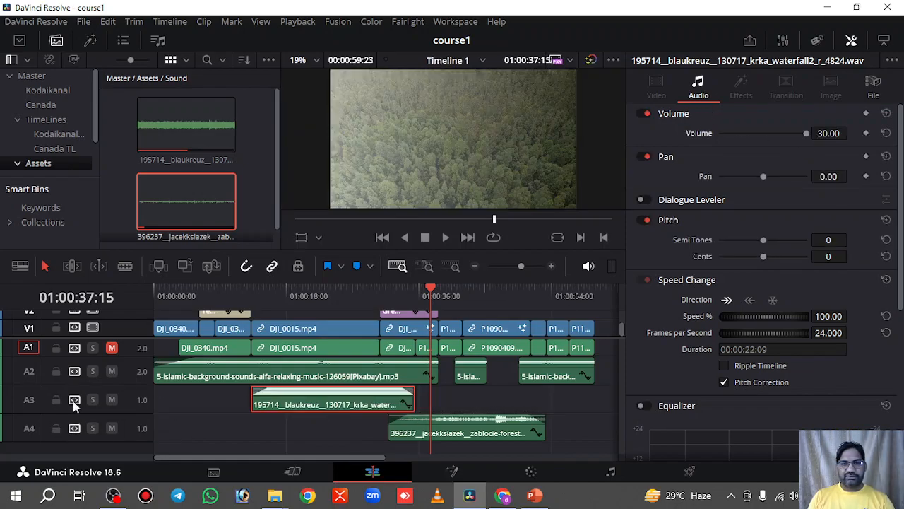
Step: Shorten the waterfall clip's fade-out to almost nothing and reselect the clip
mouse_move(339, 397)
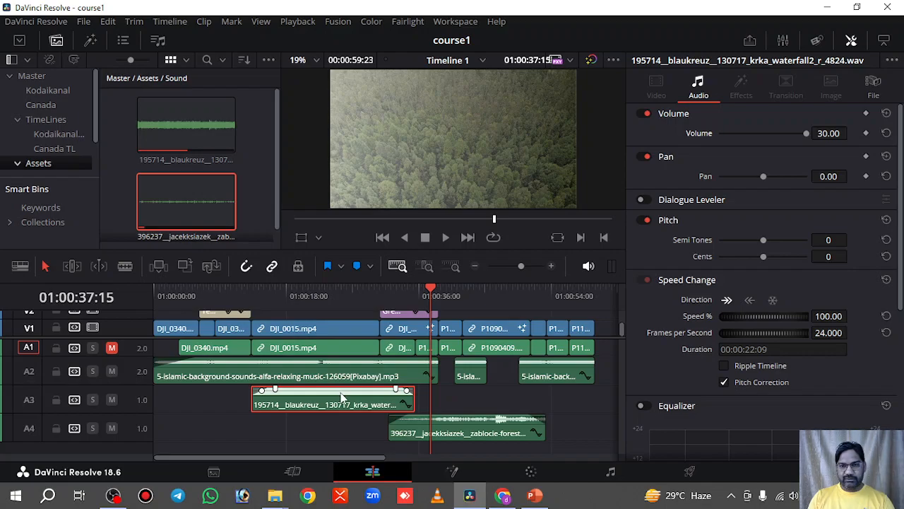
mouse_move(397, 389)
mouse_down()
mouse_move(383, 391)
mouse_move(411, 390)
mouse_up()
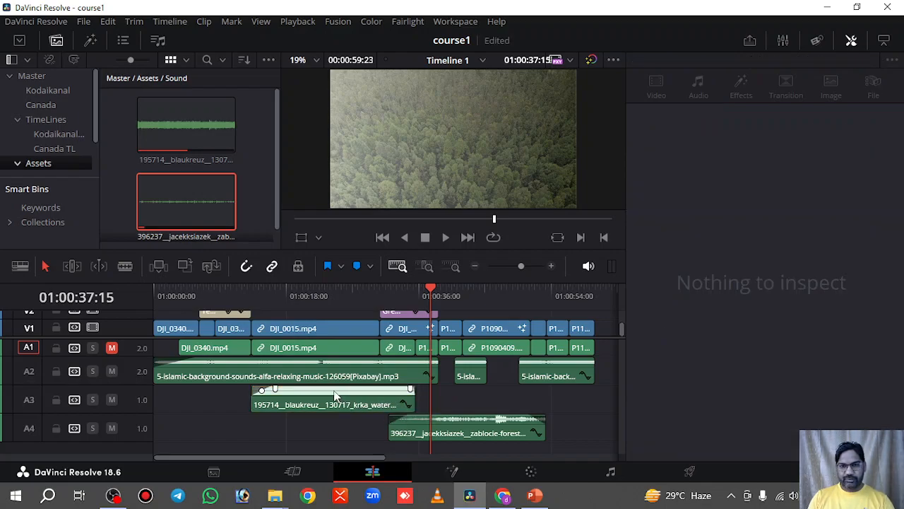
click(335, 392)
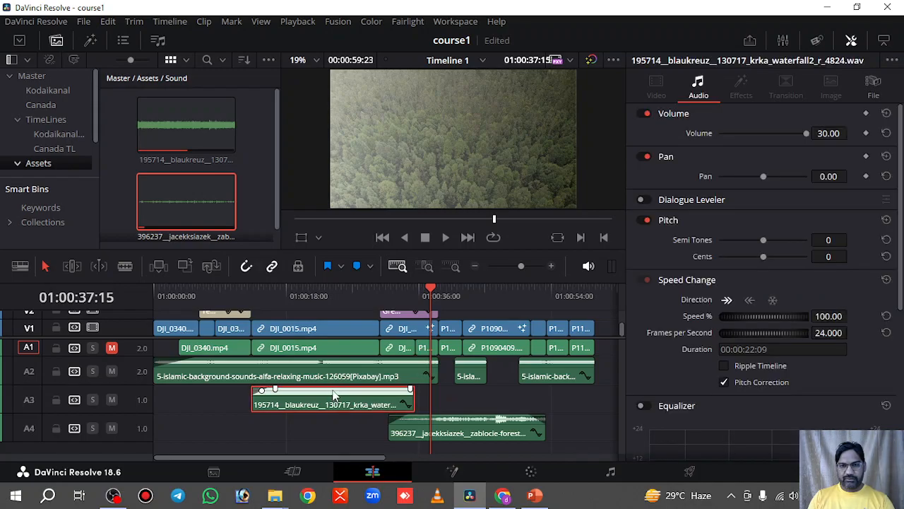
Step: Lower the waterfall clip's volume to -10.00 and readjust it to 12.14
mouse_move(338, 396)
mouse_down()
mouse_move(334, 373)
mouse_move(331, 400)
mouse_move(336, 394)
mouse_up()
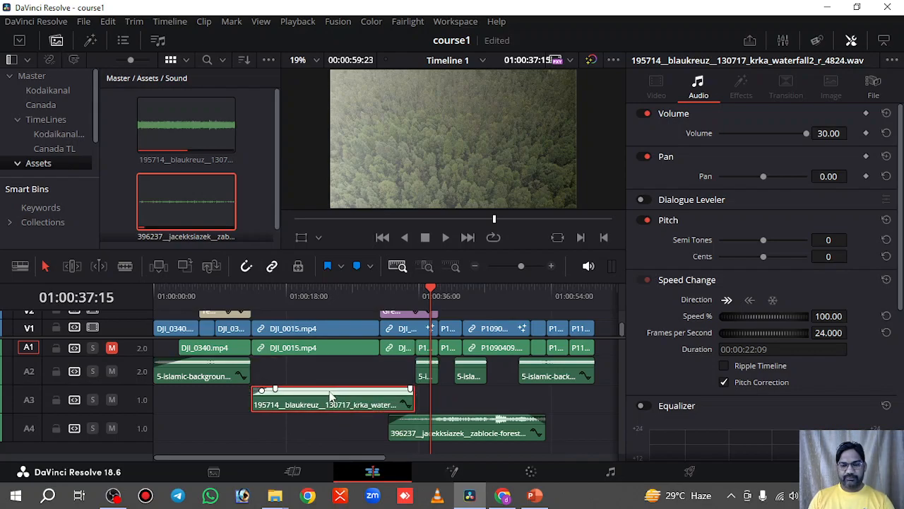
mouse_move(336, 396)
mouse_down()
mouse_move(343, 402)
mouse_move(336, 390)
mouse_up()
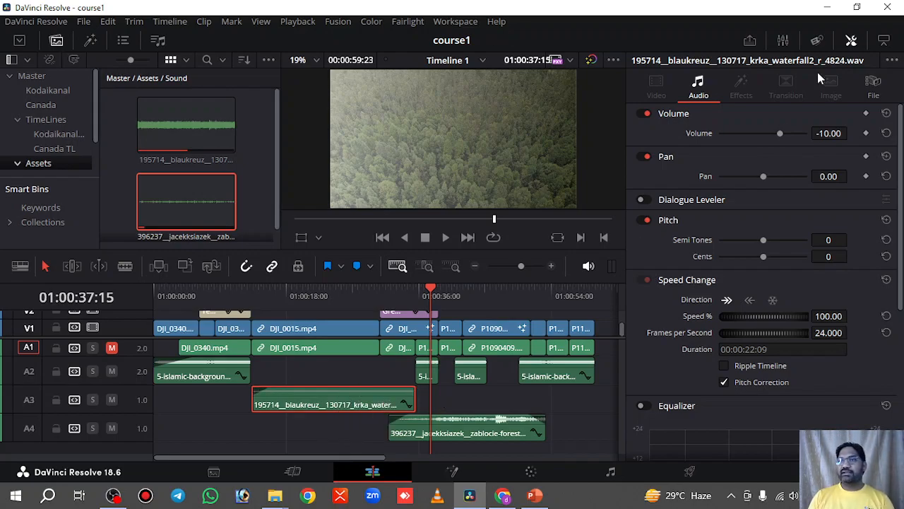
click(853, 41)
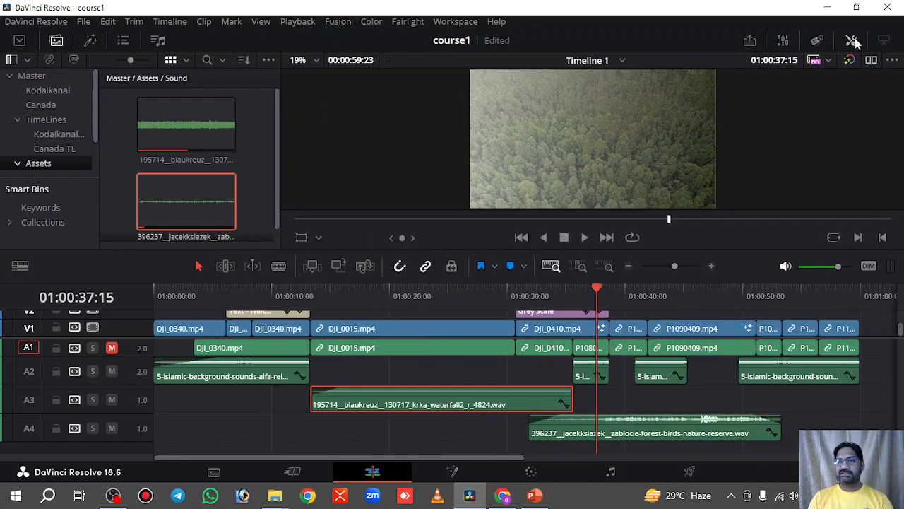
click(852, 41)
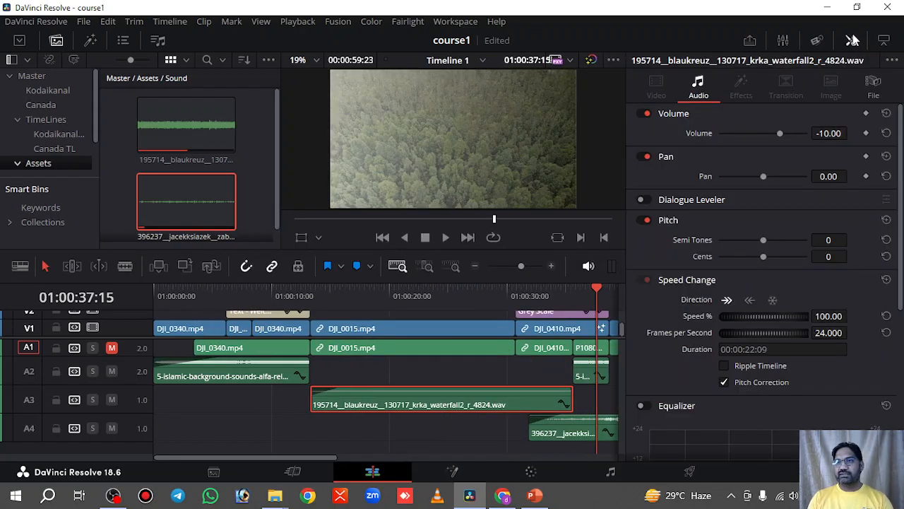
mouse_move(779, 133)
mouse_down()
mouse_move(815, 136)
mouse_move(786, 134)
mouse_move(806, 135)
mouse_move(795, 135)
mouse_up()
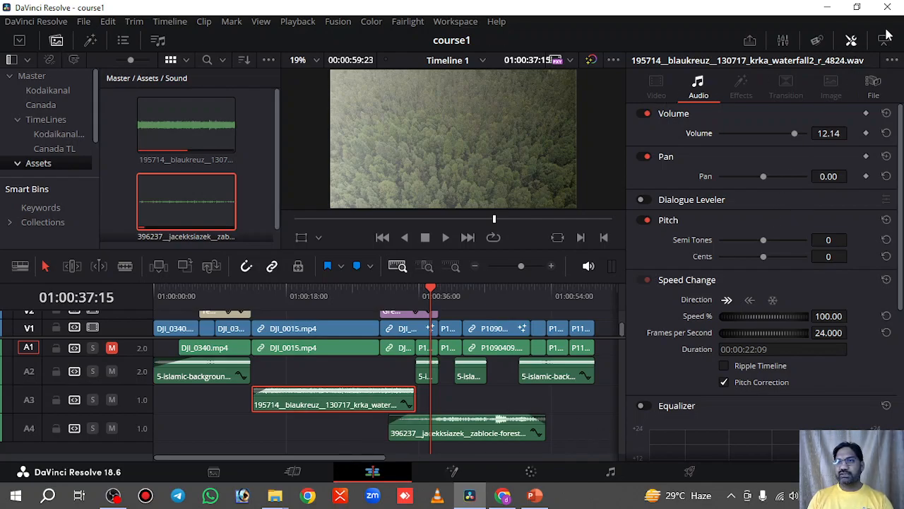
click(855, 40)
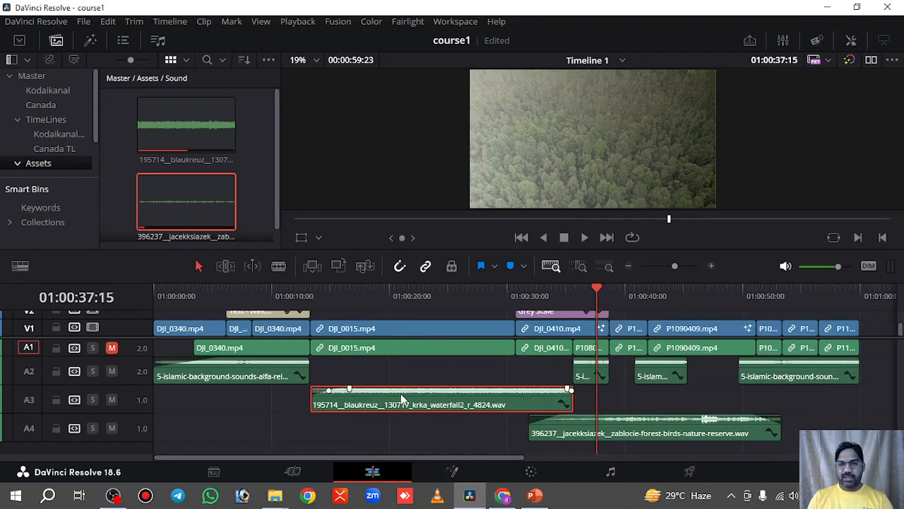
Step: Shift the forest-birds clip on A4 to start at about 34 s and play from the start of the DJI_0015.mp4 shot
drag(679, 431, 683, 427)
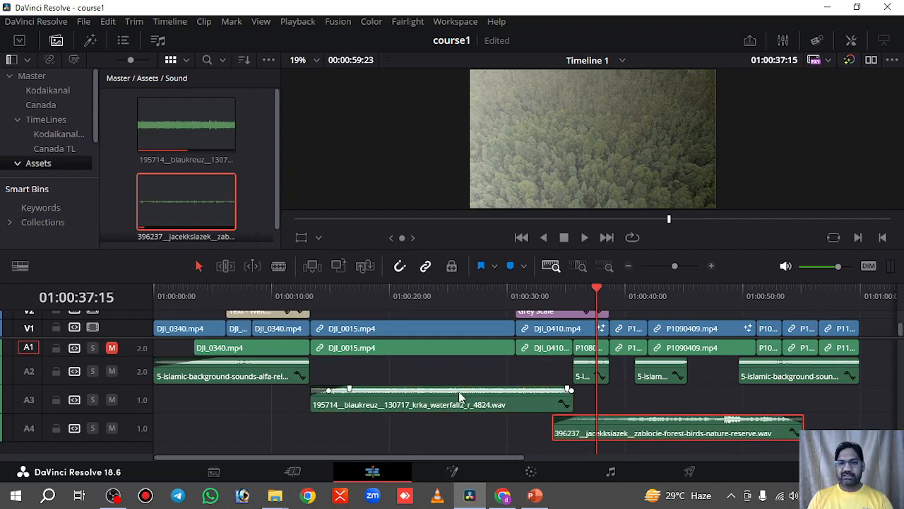
mouse_move(458, 404)
mouse_down()
mouse_move(438, 406)
mouse_move(456, 406)
mouse_up()
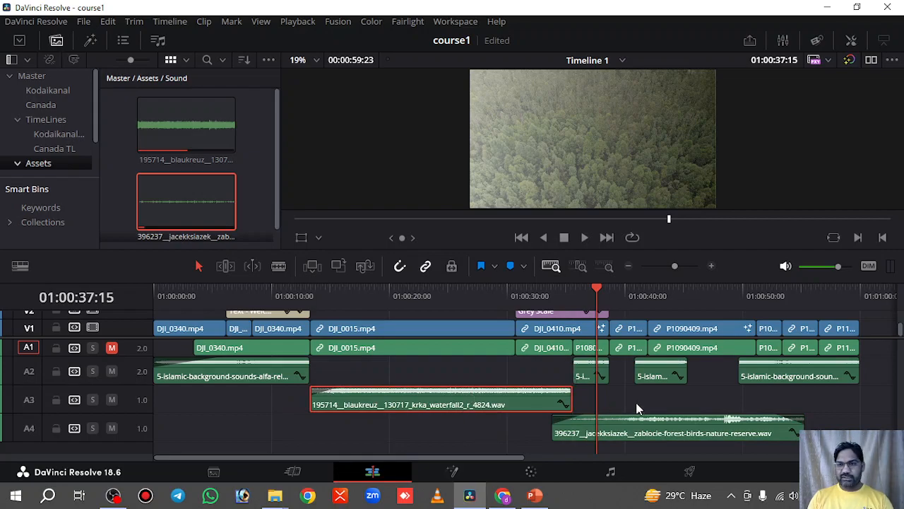
key(space)
drag(597, 291, 319, 333)
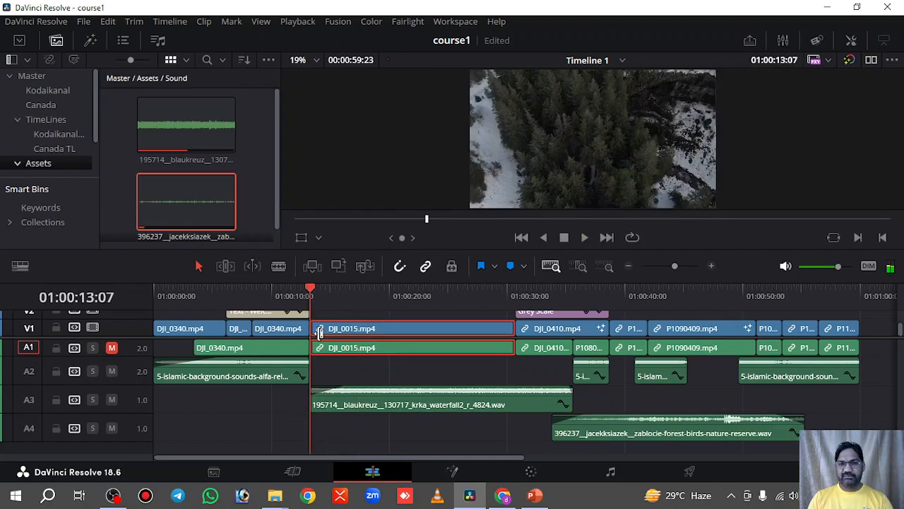
key(space)
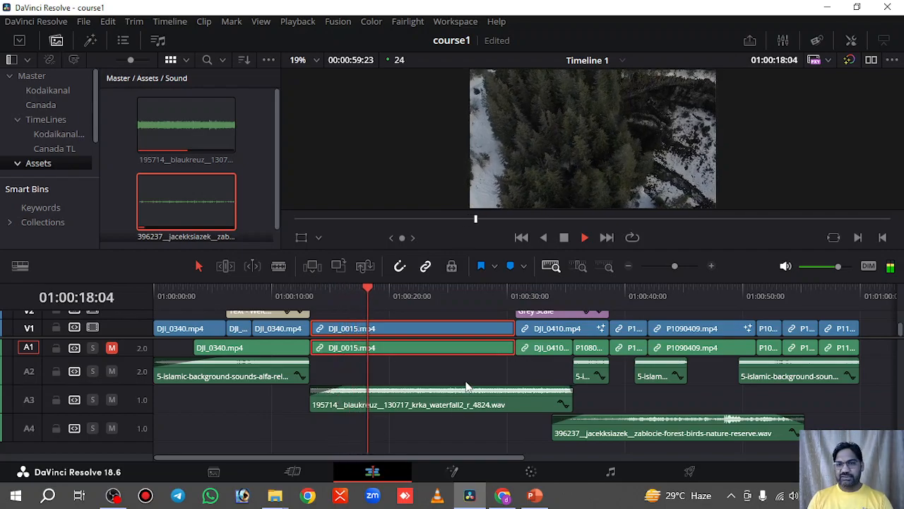
key(space)
Step: Lower the waterfall clip's volume slightly on A3 and play the waterfall section to check the level
click(457, 407)
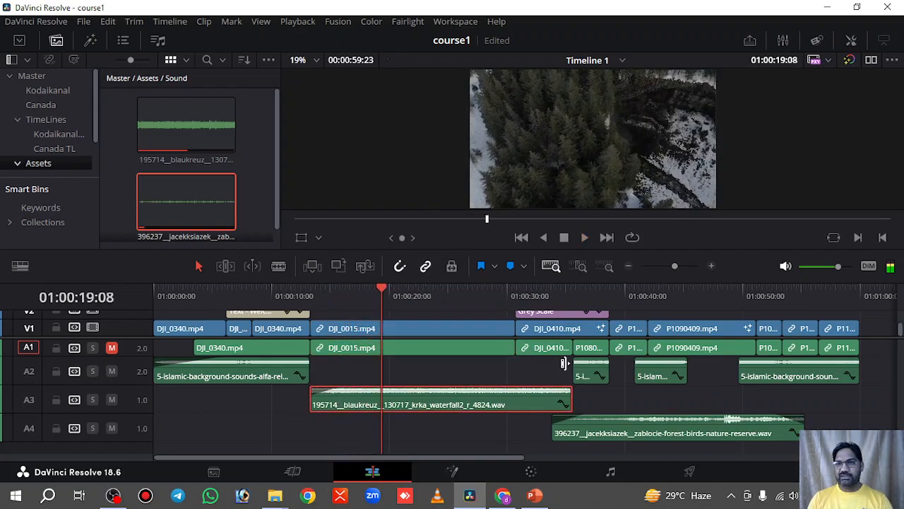
click(852, 41)
drag(794, 134, 787, 133)
key(space)
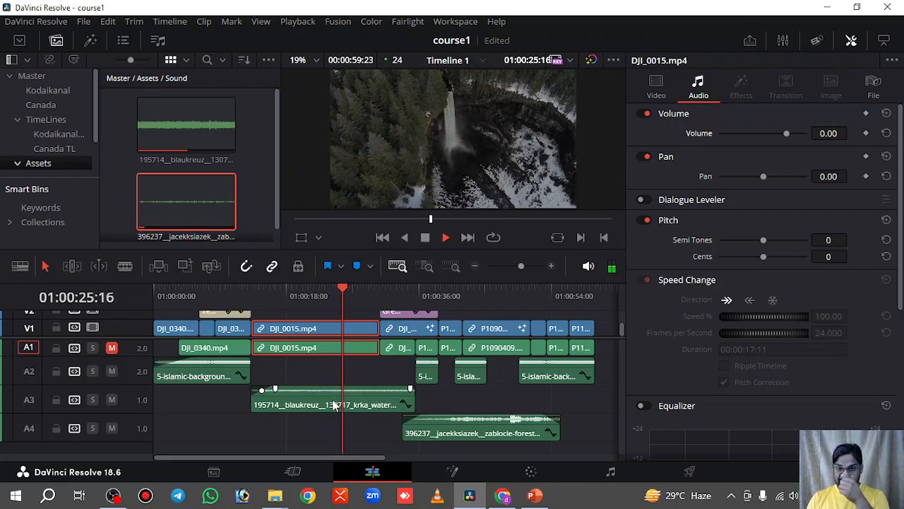
key(space)
Step: Raise the forest-birds clip's volume to the maximum and play through to the sheep shot
click(478, 422)
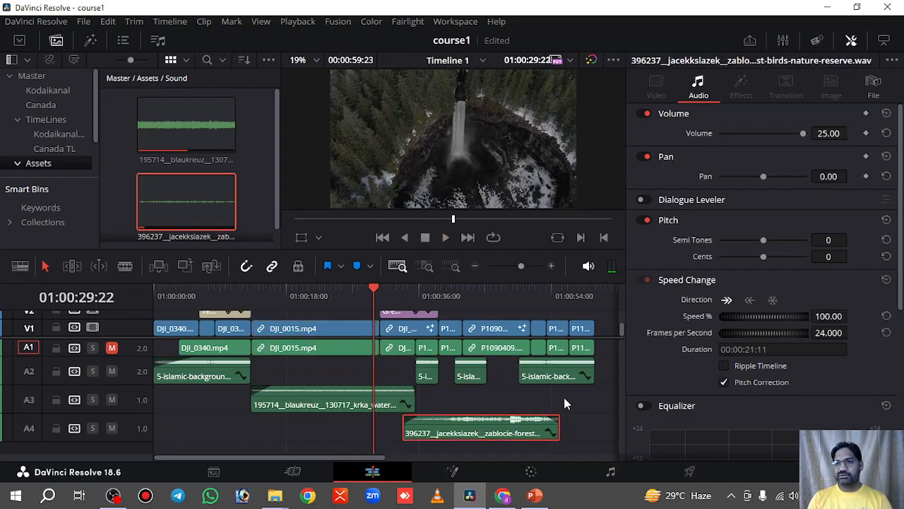
drag(804, 139, 813, 137)
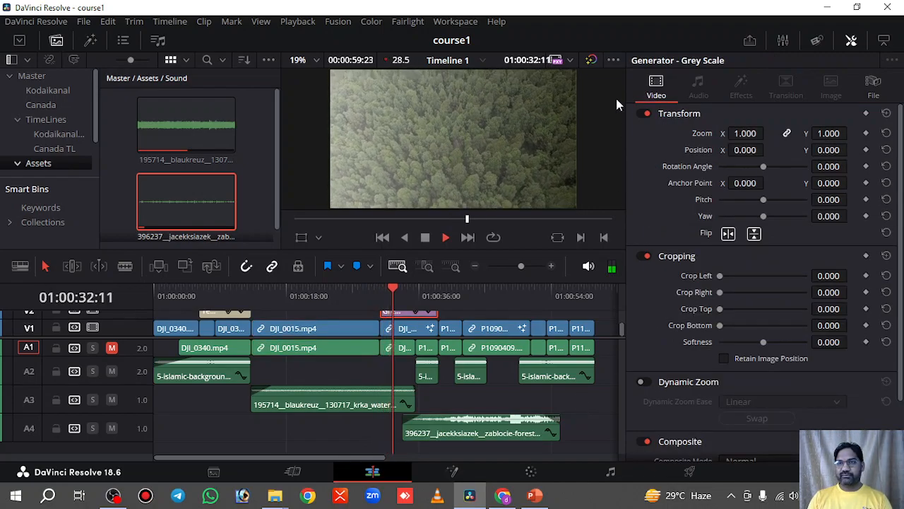
click(853, 41)
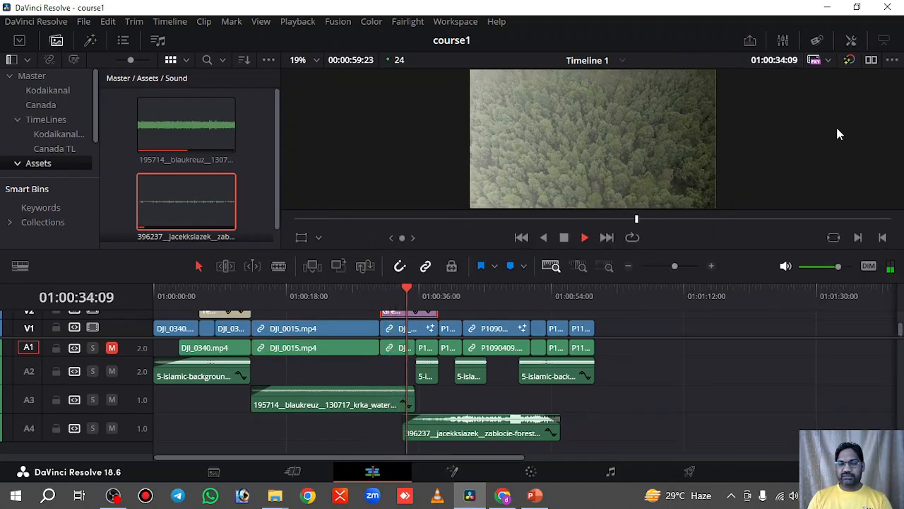
key(shift+z)
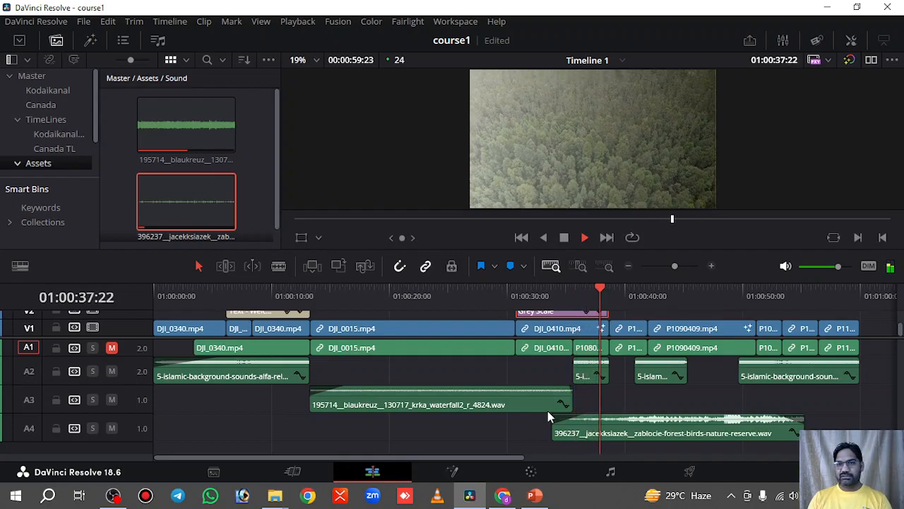
drag(359, 457, 409, 459)
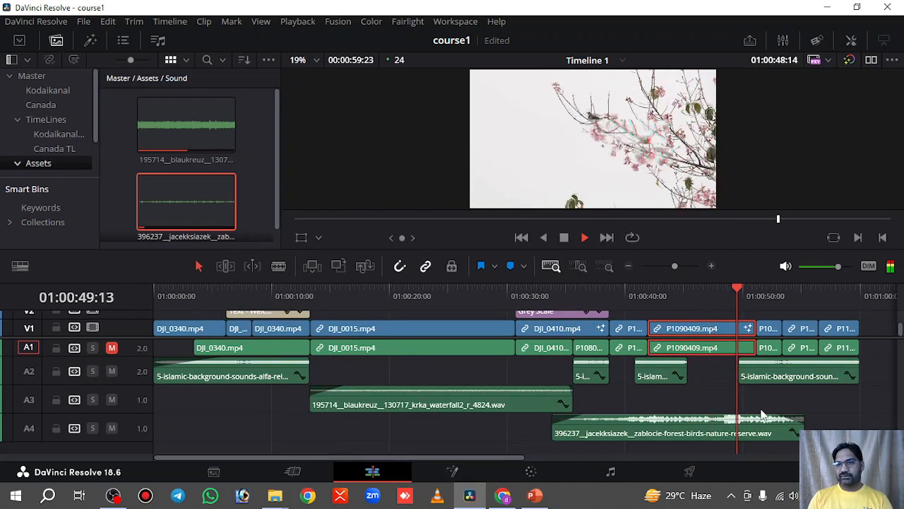
key(space)
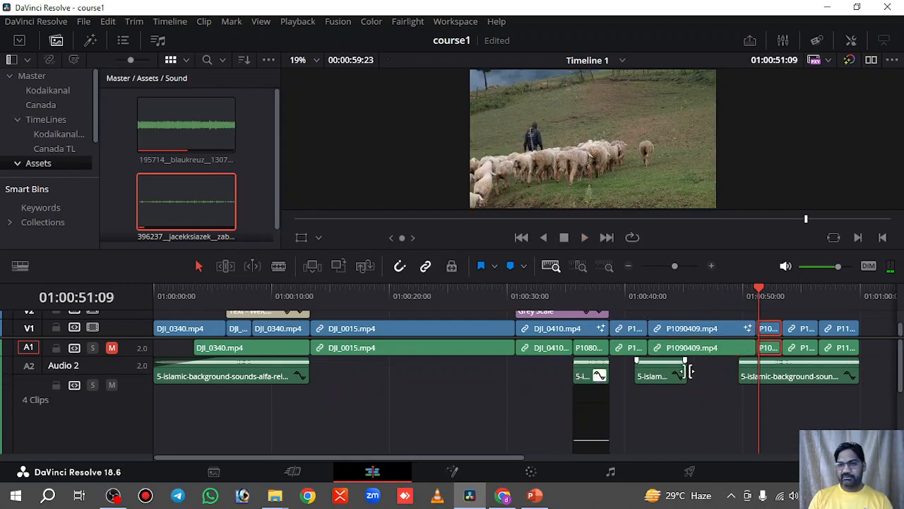
Step: Ripple-delete the empty gap on music track A2 that begins with the DJI_0015.mp4 shot
click(782, 378)
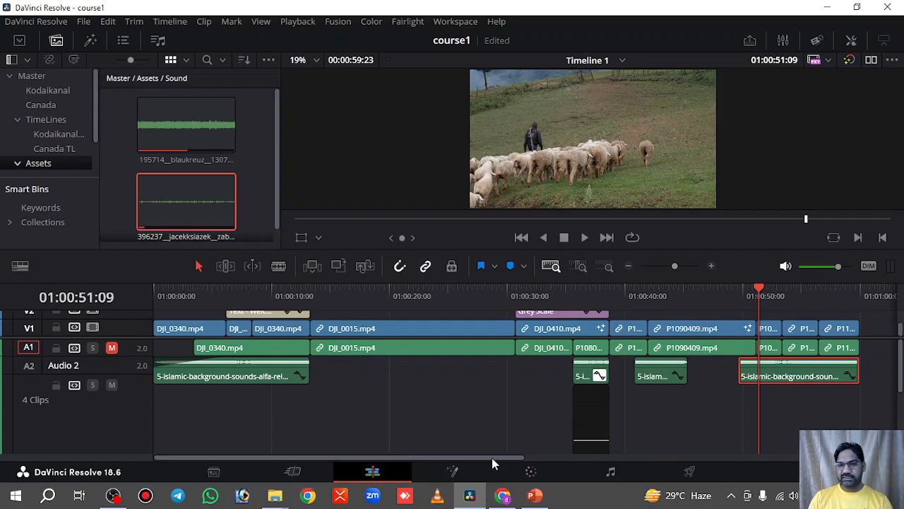
click(697, 417)
drag(900, 368, 901, 406)
click(420, 392)
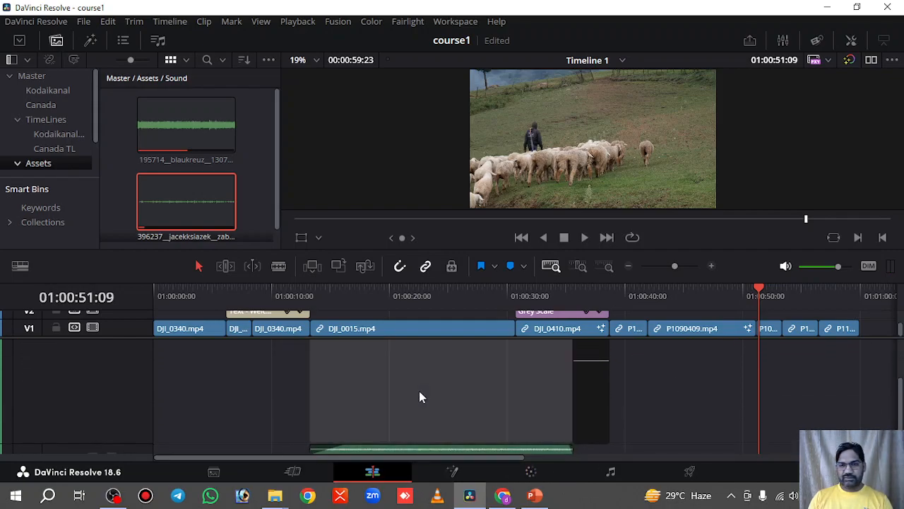
key(Delete)
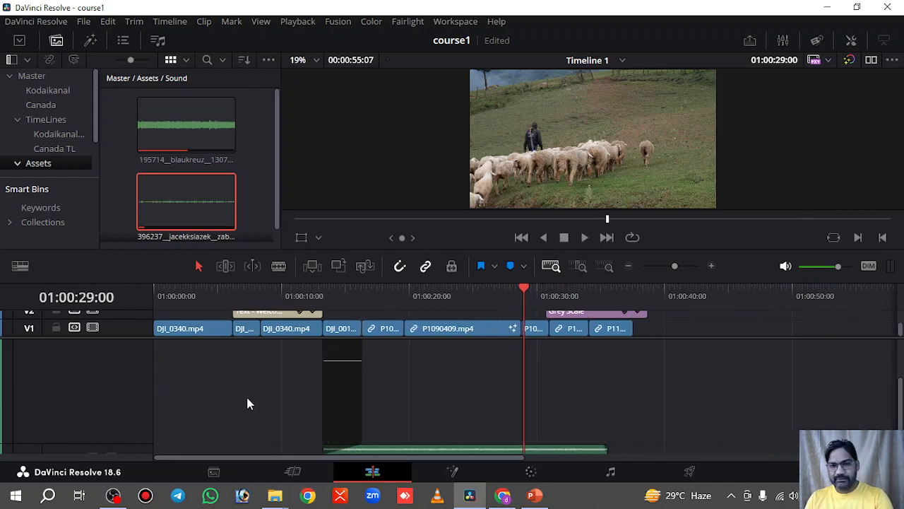
Step: Try deleting the background-music track A2 and adding an empty mono track in its place, and undo both
right_click(103, 404)
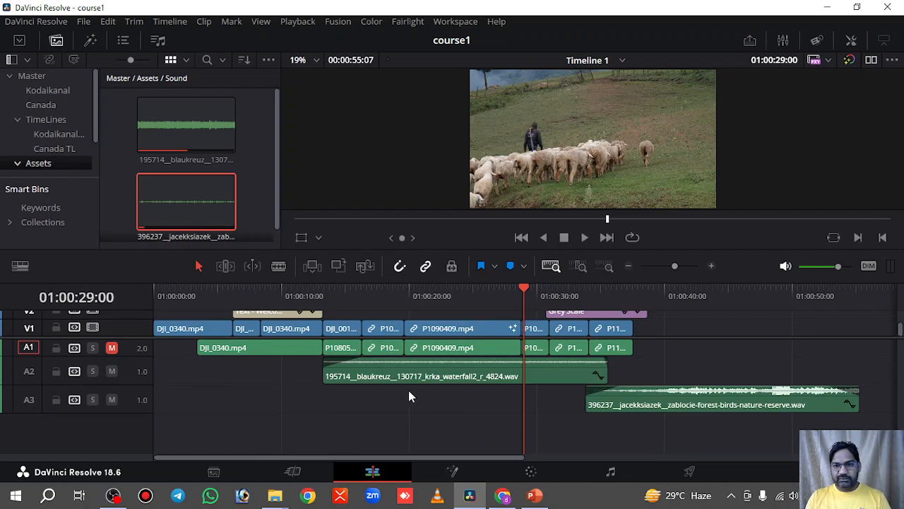
right_click(125, 348)
mouse_move(155, 358)
click(284, 357)
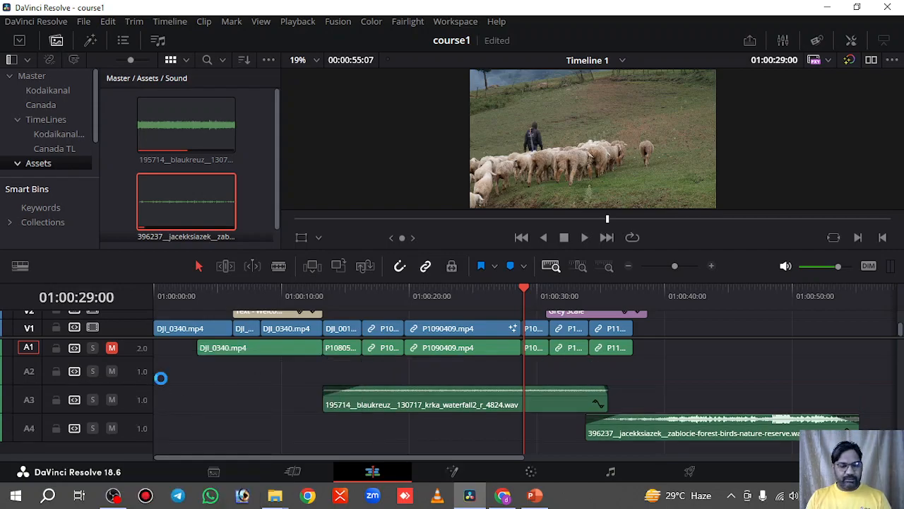
key(ctrl+z)
key(ctrl+z)
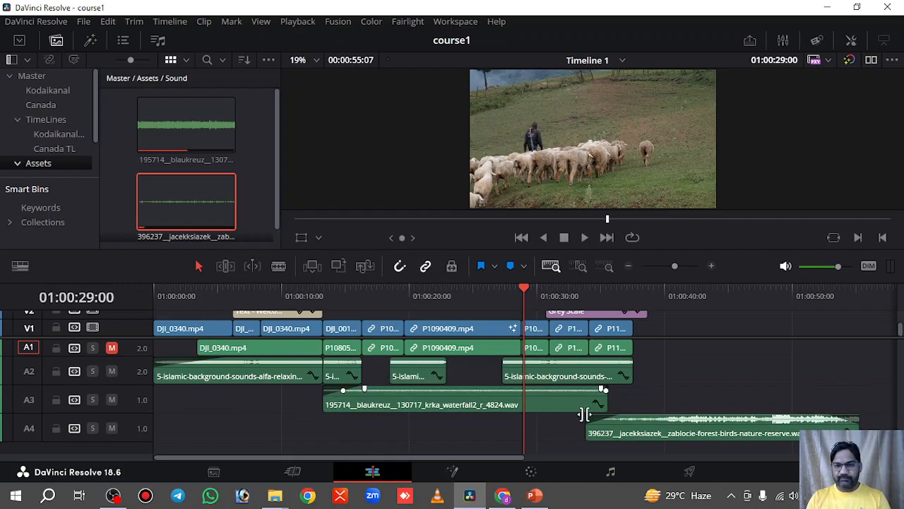
Step: Extend the background music on A2 to the end of the video and trim the forest-birds clip's end to match
drag(361, 372, 631, 377)
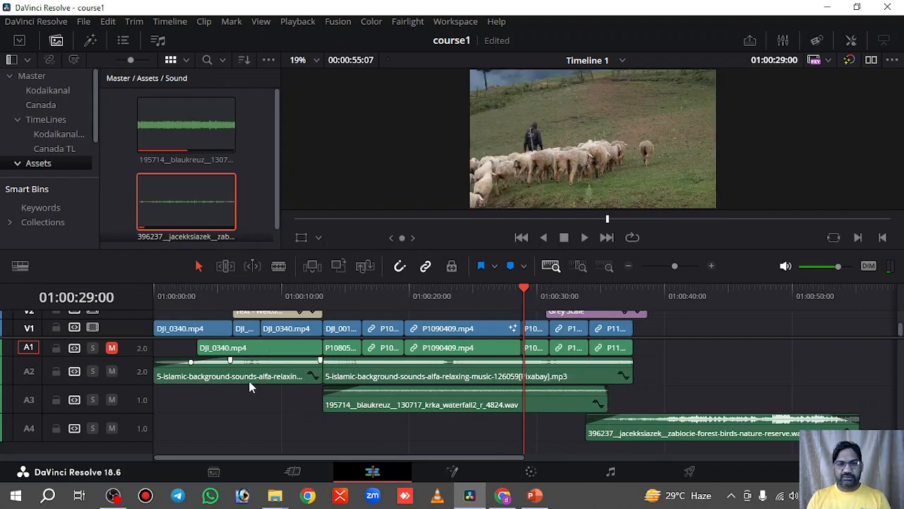
mouse_move(422, 406)
mouse_down()
mouse_move(435, 407)
mouse_move(423, 408)
mouse_up()
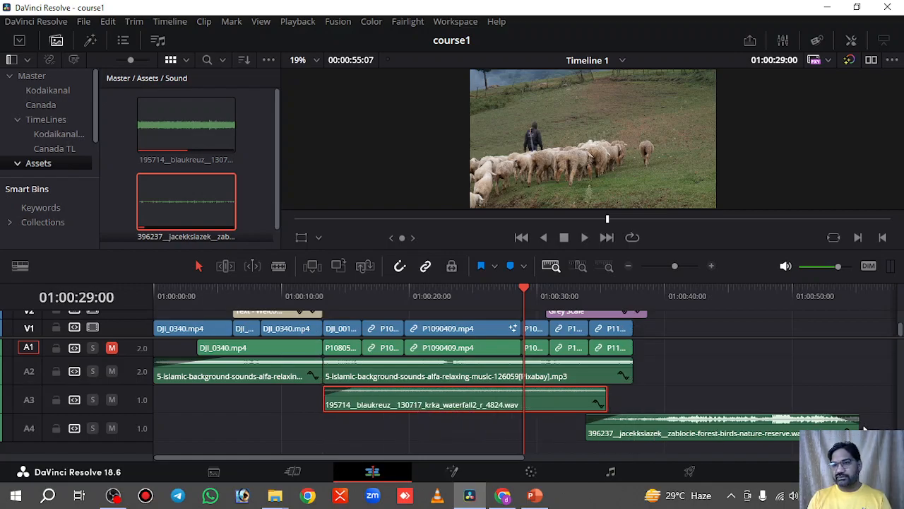
drag(861, 427, 638, 429)
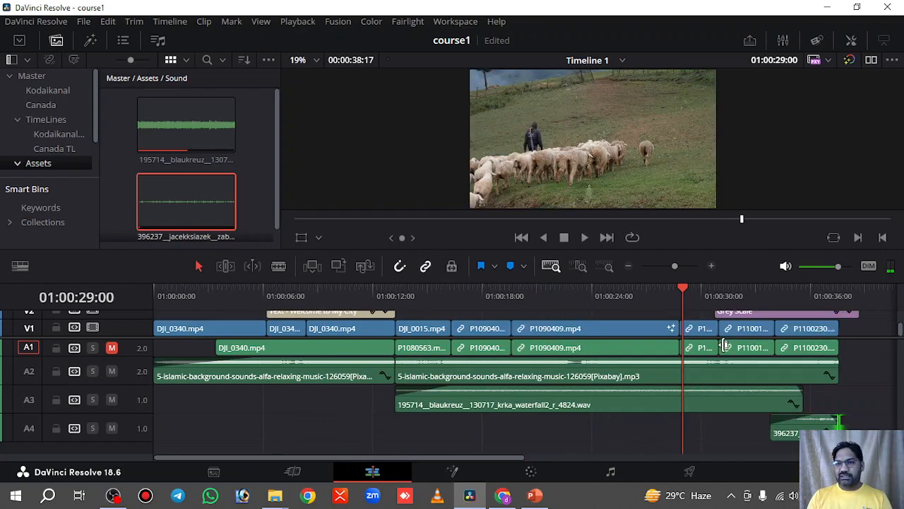
click(563, 436)
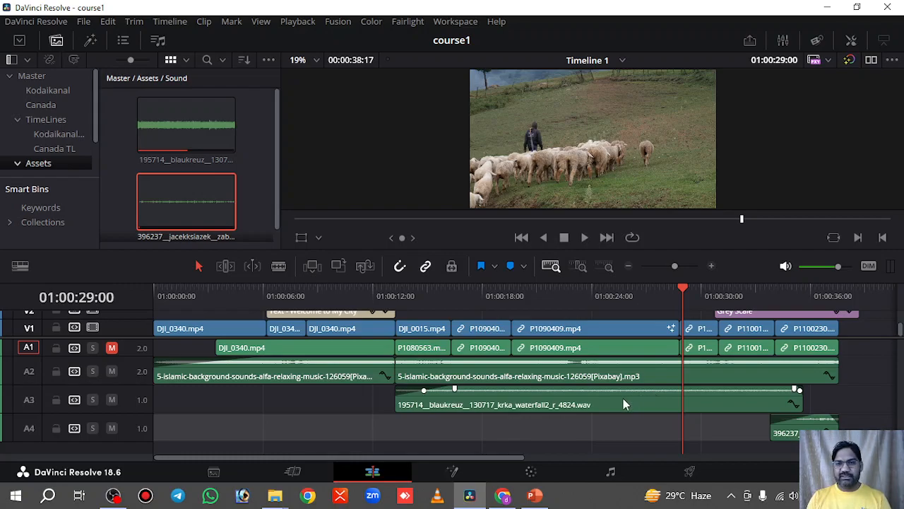
Step: Trim the waterfall clip's end back to the start of the forest-birds clip and play the sheep shot briefly
drag(453, 457, 593, 459)
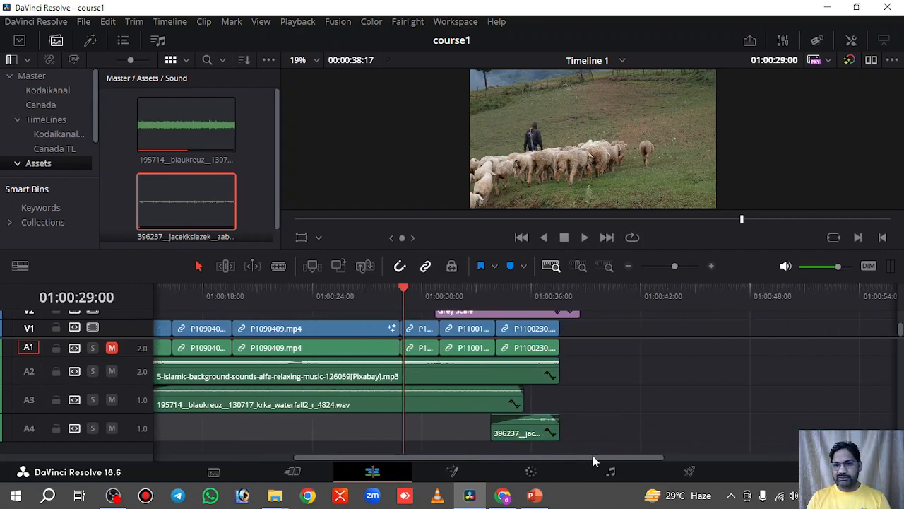
drag(523, 393, 486, 393)
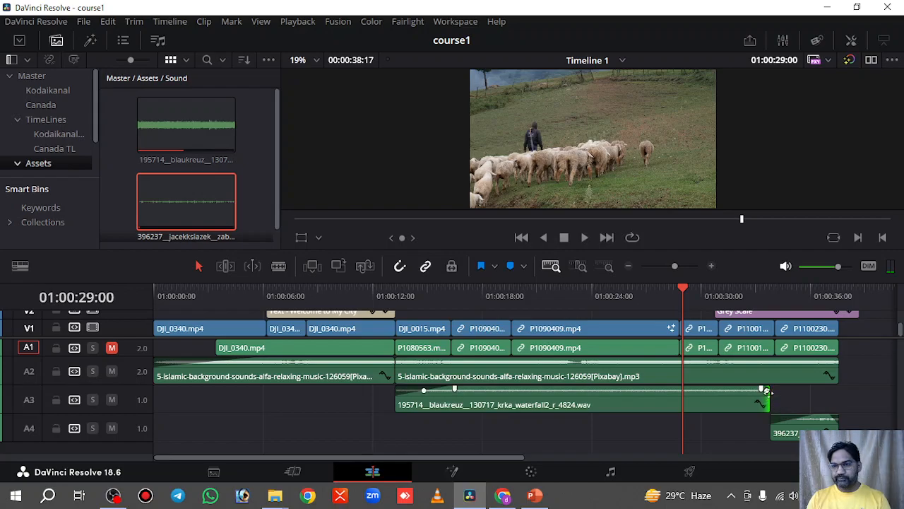
click(811, 427)
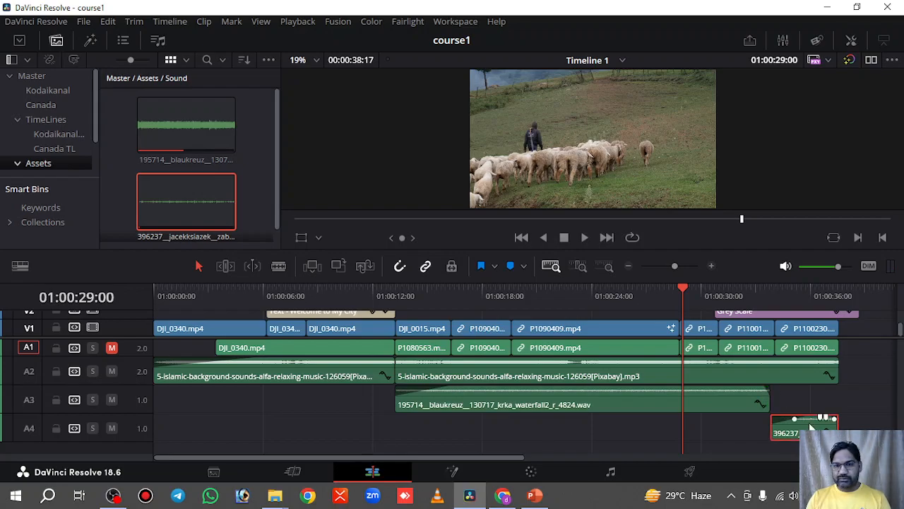
click(620, 396)
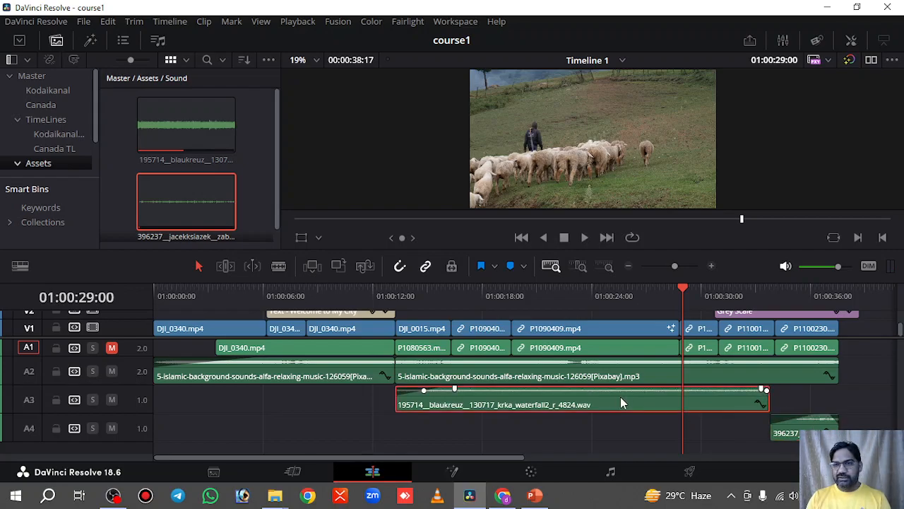
key(space)
key(space)
Step: Trim the waterfall clip's end in stages back to the start of the long P1090409.mp4 shot and play that section
drag(767, 389, 630, 396)
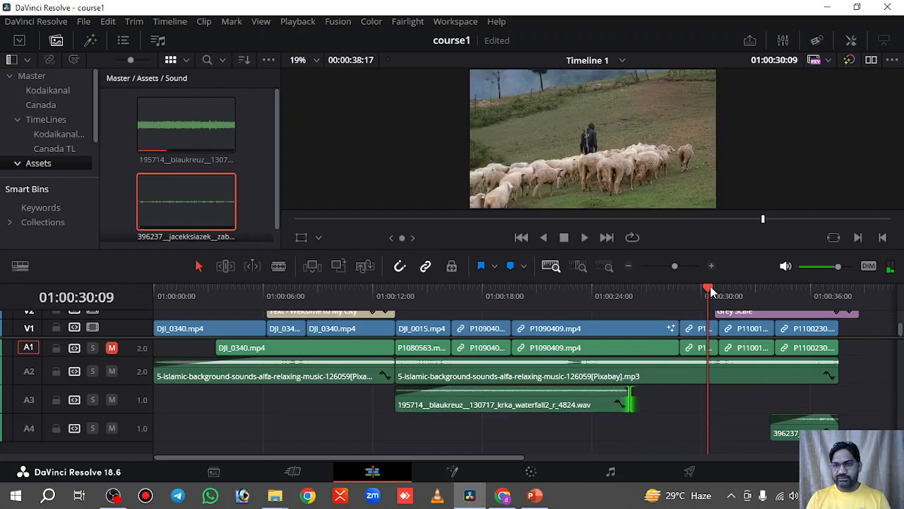
drag(712, 292, 568, 293)
drag(626, 395, 534, 396)
key(space)
key(space)
drag(570, 292, 470, 302)
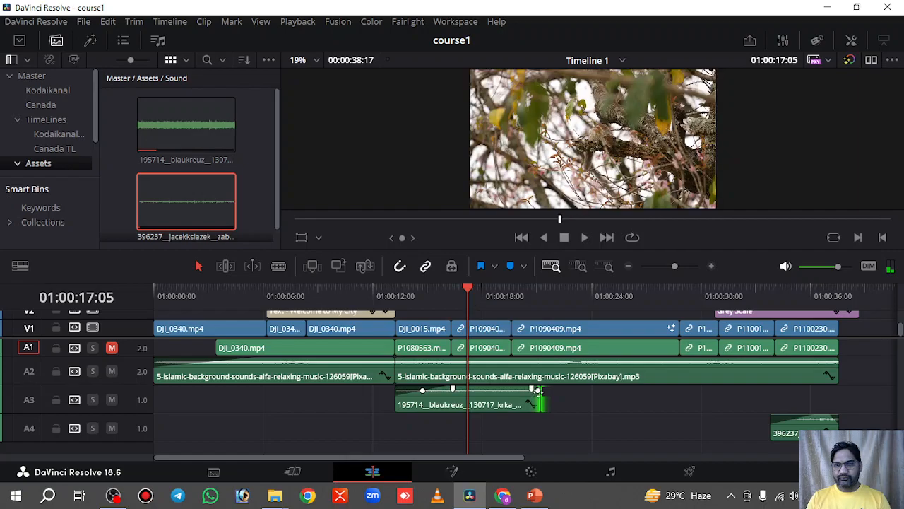
drag(540, 402, 512, 403)
key(space)
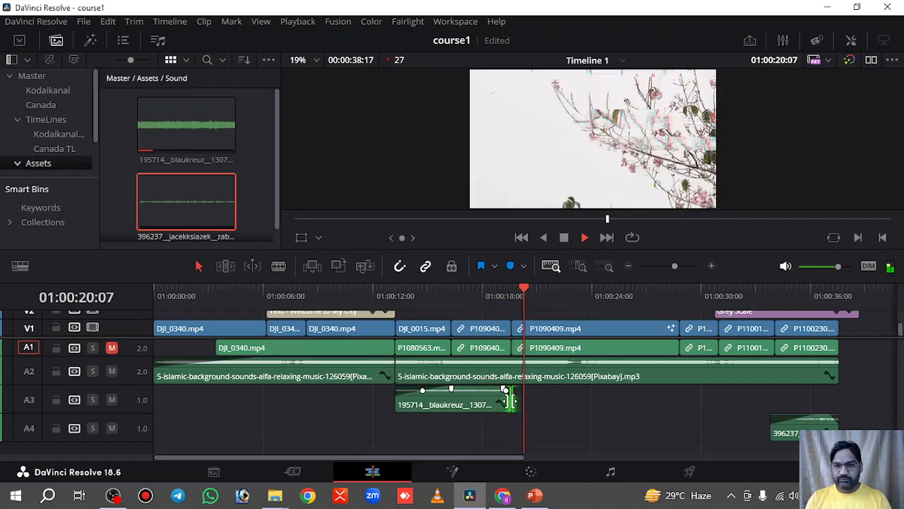
Step: Trim the waterfall clip's end back to the end of the DJI_0015.mp4 shot and play across that cut
drag(510, 402, 454, 402)
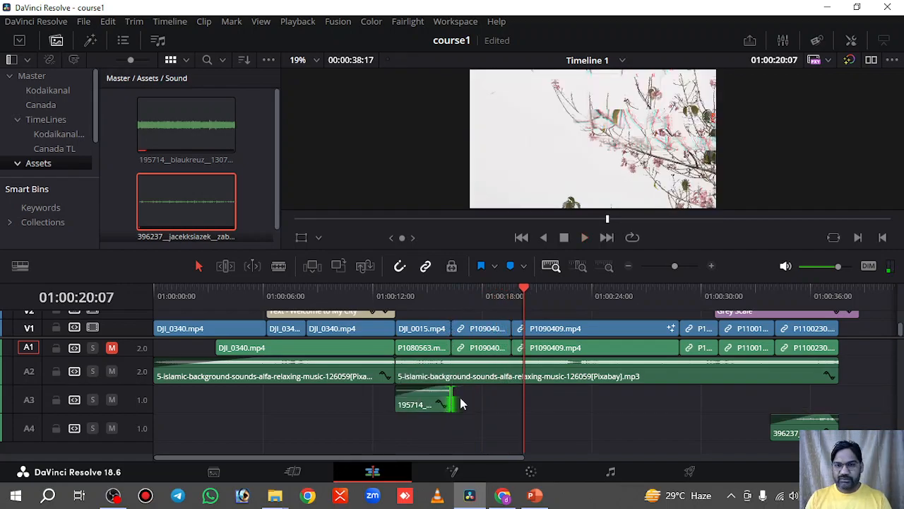
drag(523, 290, 417, 302)
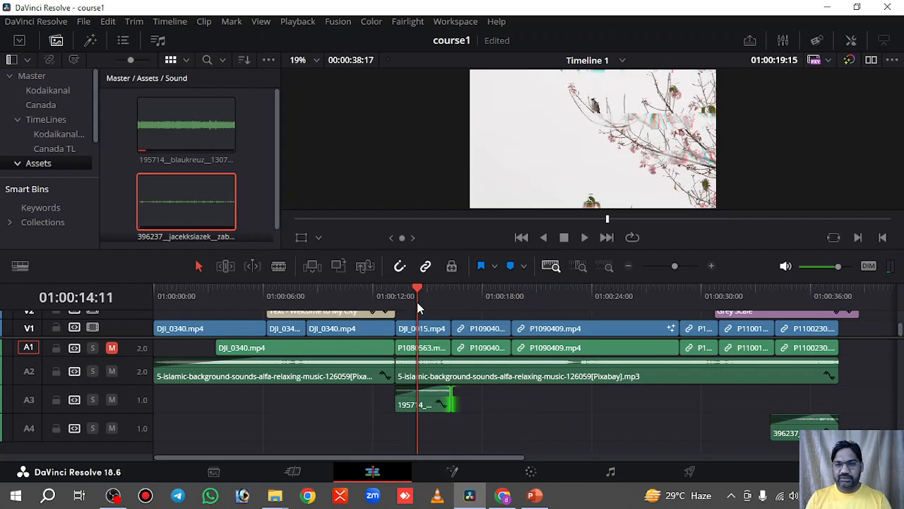
key(space)
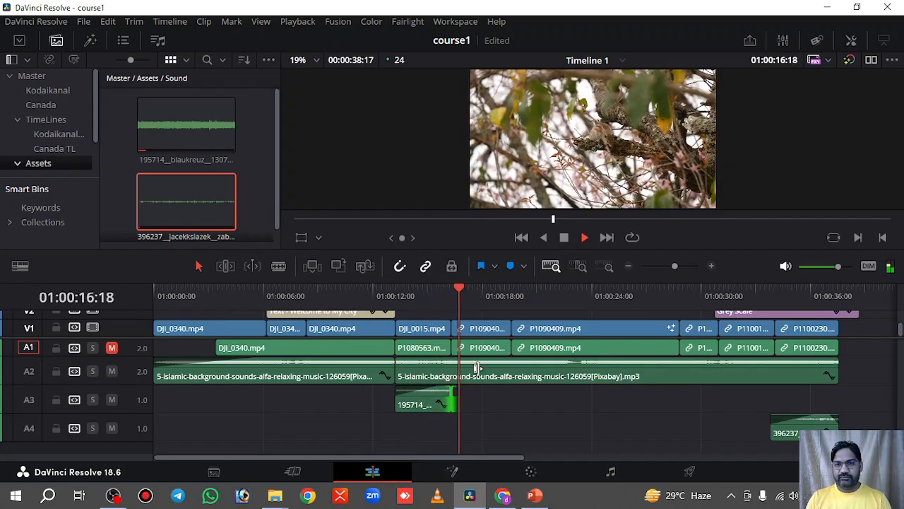
key(space)
Step: Extend the waterfall clip's end slightly into the P1090405 shot and move the playhead to the start of the long P1090409.mp4 shot
click(441, 404)
drag(450, 395, 465, 396)
click(497, 409)
click(469, 291)
key(Down)
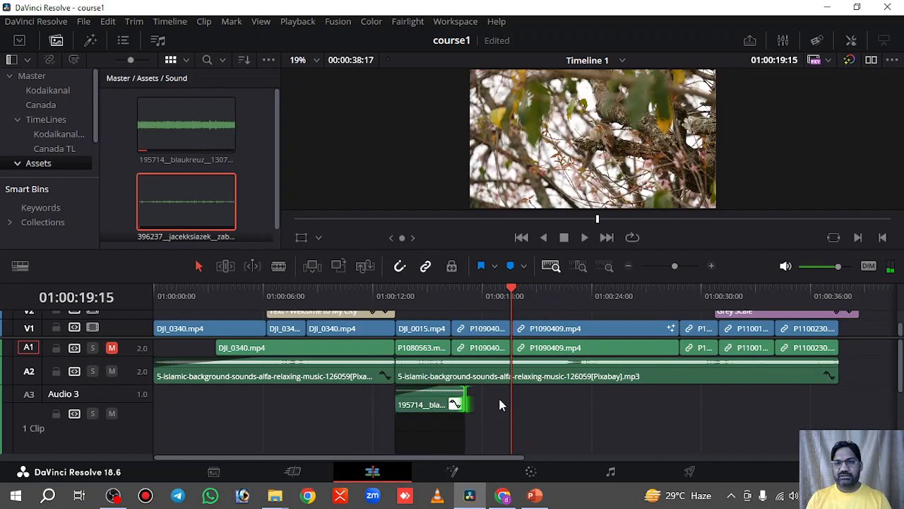
Step: Look through the waterfall clip's open curve lane on A3 and try to reduce the lane's height
click(558, 410)
scroll(691, 417, down, 3)
click(413, 386)
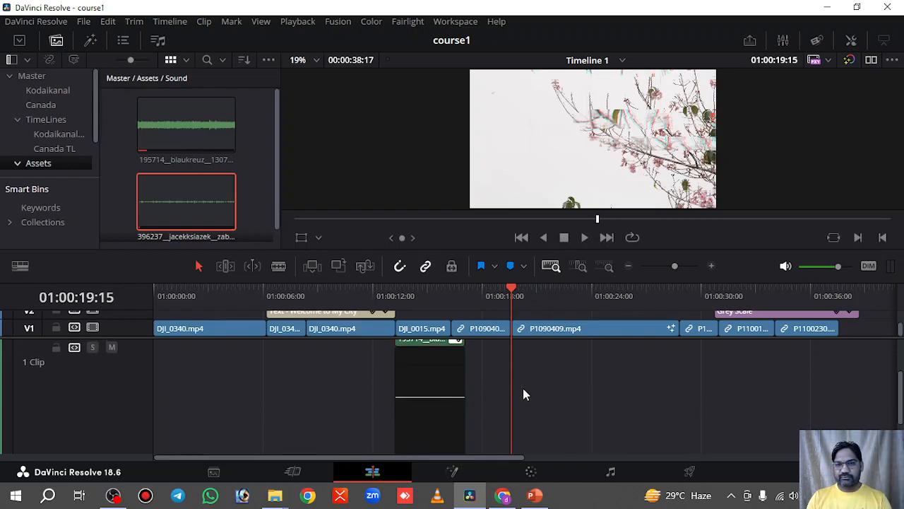
scroll(241, 387, down, 2)
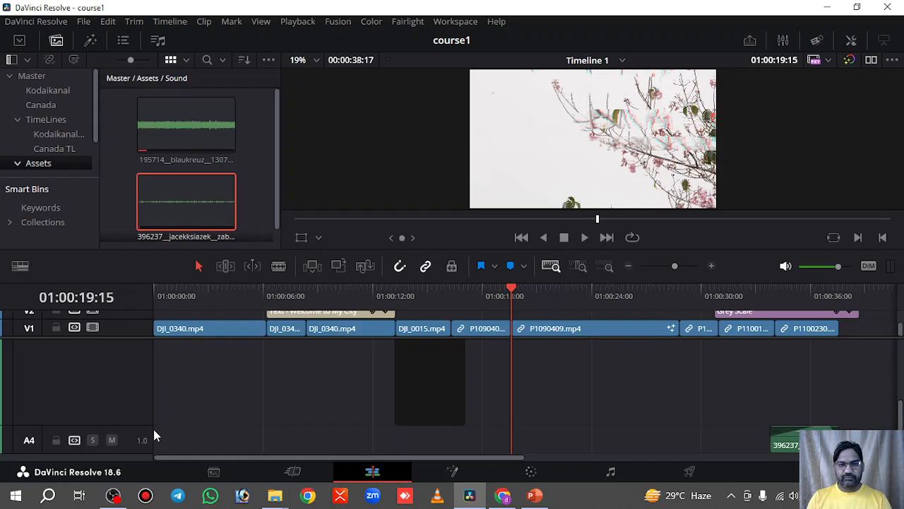
drag(131, 413, 137, 366)
scroll(435, 398, up, 2)
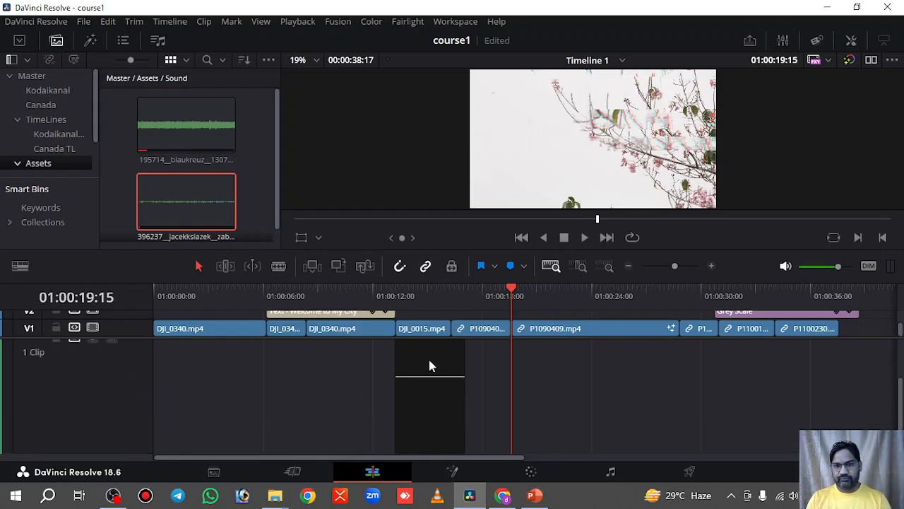
Step: Undo several recent timeline edits and redo them up to the trimmed waterfall clip
key(ctrl+z)
key(ctrl+z)
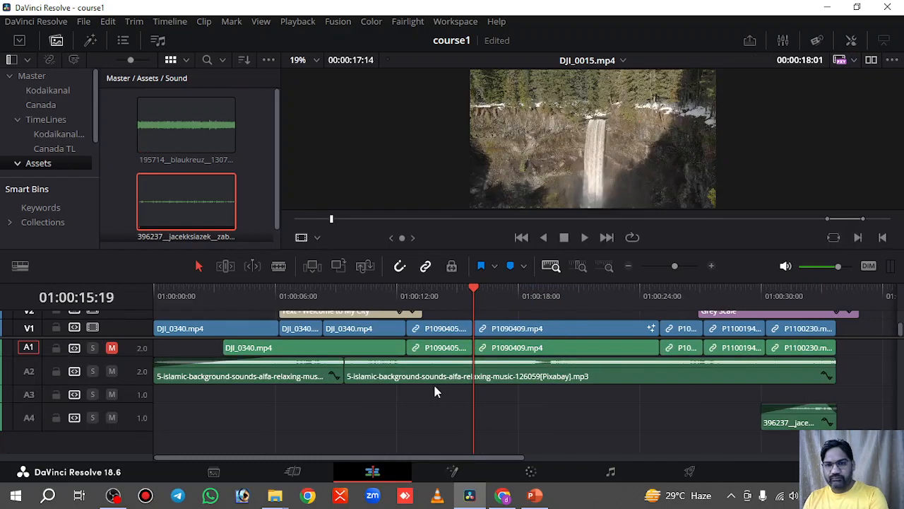
key(ctrl+s)
key(ctrl+shift+z)
key(ctrl+shift+z)
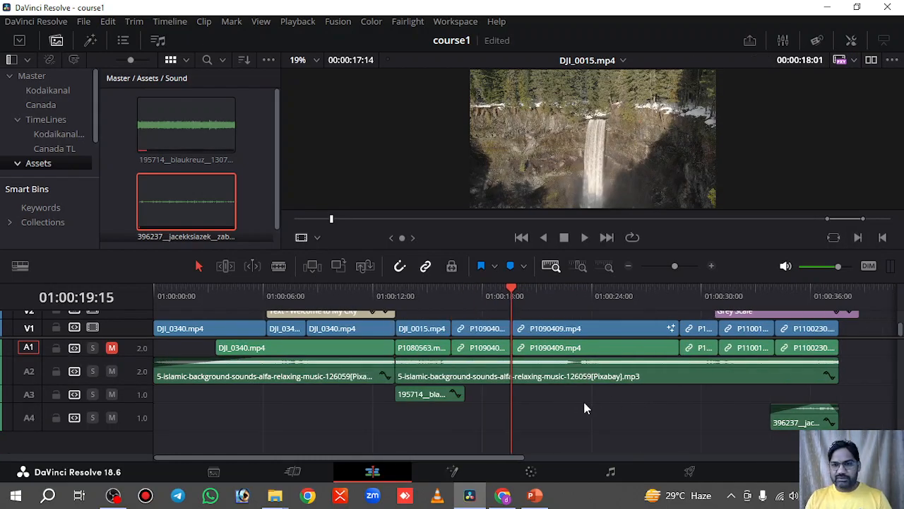
Step: Move the forest-birds clip on A4 to the start of the long P1090409.mp4 shot and extend its end towards the end of the video
drag(802, 422, 545, 422)
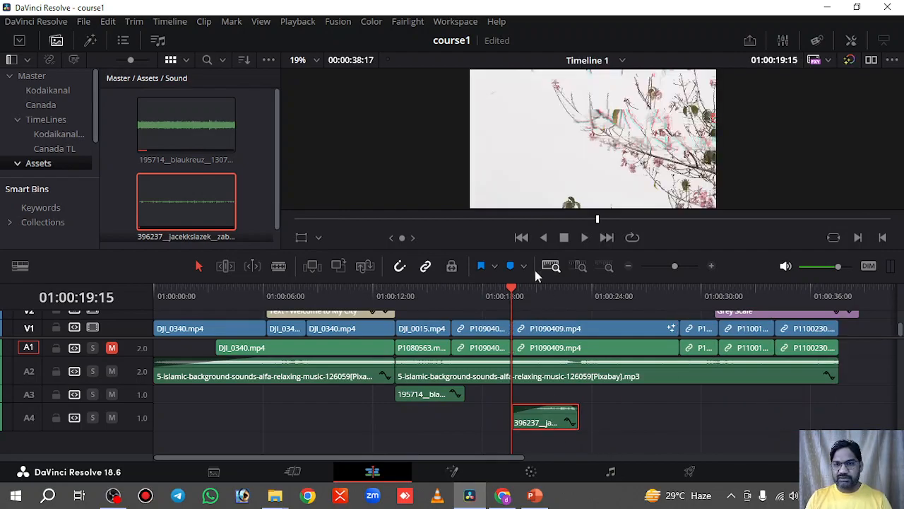
drag(510, 287, 396, 297)
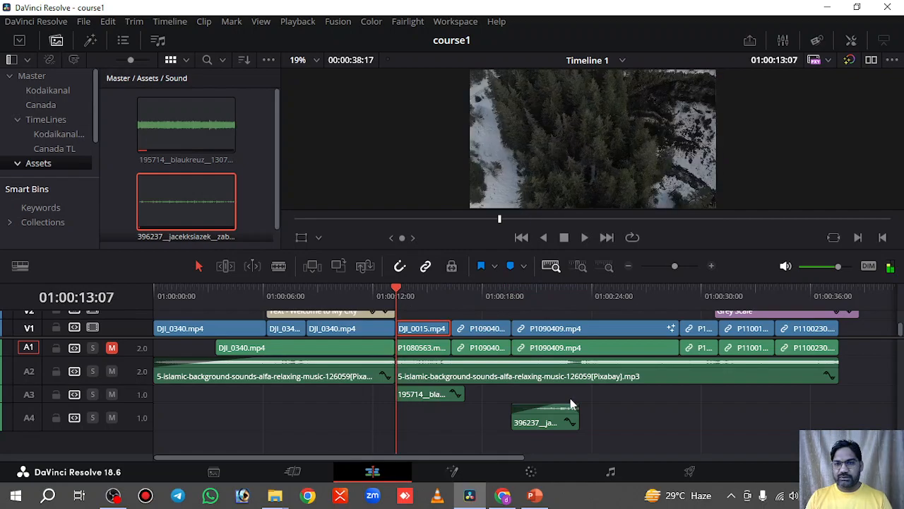
drag(514, 419, 788, 417)
click(533, 425)
click(705, 457)
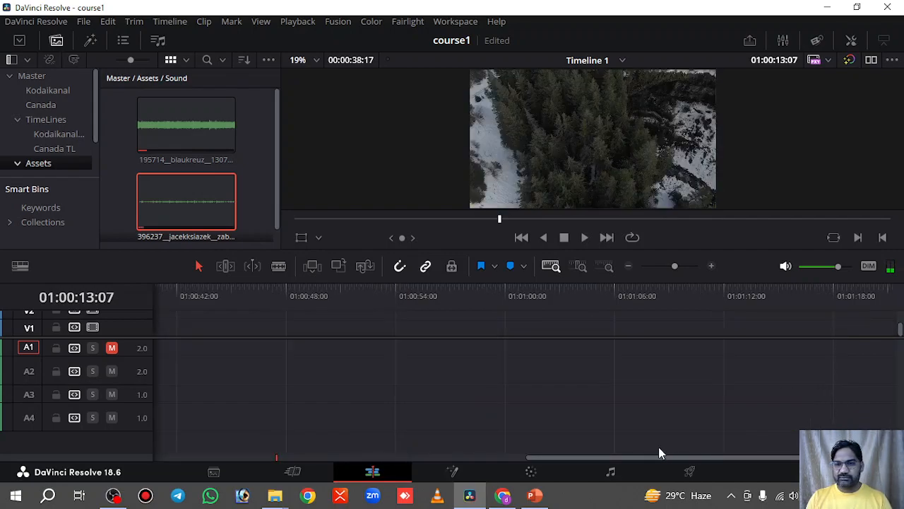
drag(650, 463, 283, 462)
Step: Move the forest-birds clip up to track A3, directly after the end of the waterfall clip
drag(570, 419, 568, 403)
click(454, 394)
drag(453, 394, 452, 394)
drag(515, 424, 554, 395)
click(554, 416)
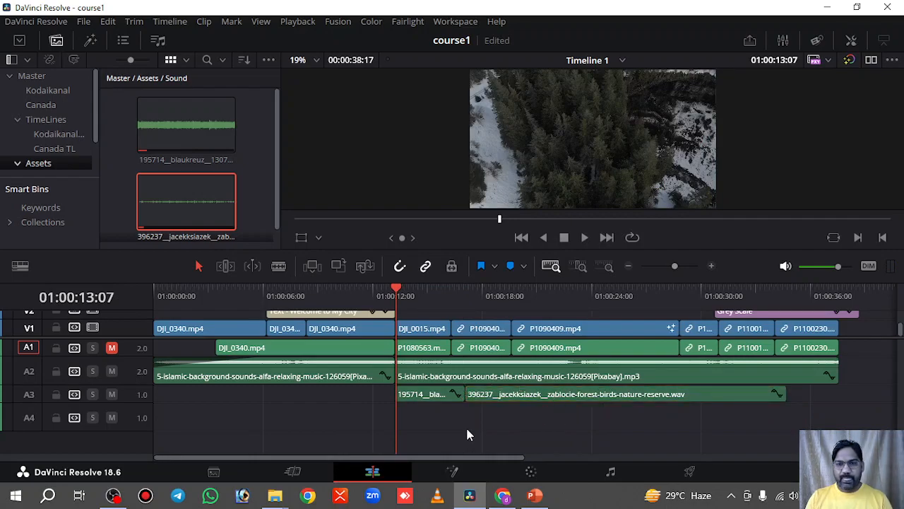
Step: Play from the DJI_0015.mp4 shot onwards and trim the forest-birds clip's end back to the end of the long P1090409.mp4 shot
key(space)
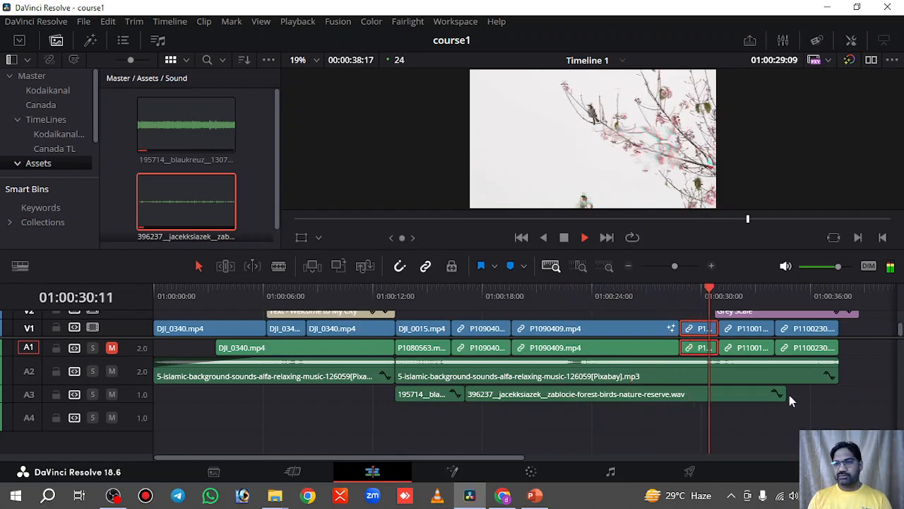
key(space)
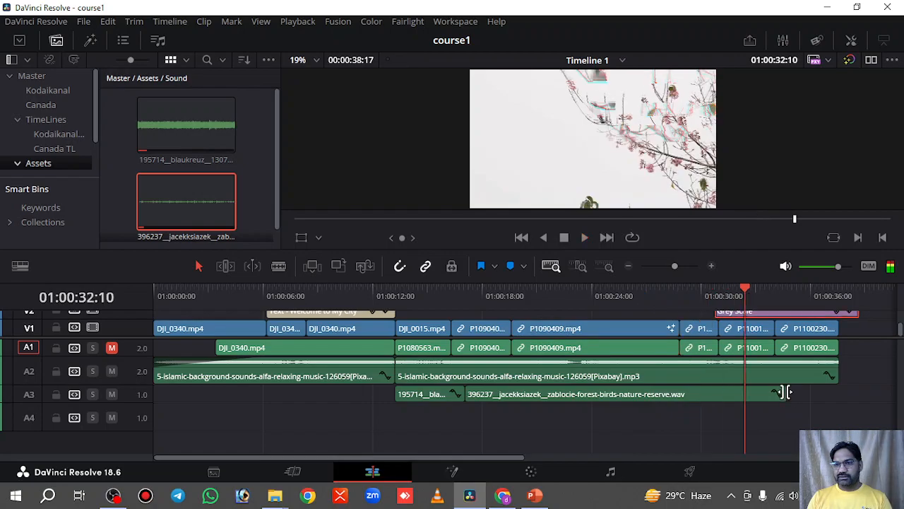
click(731, 394)
drag(786, 390, 680, 394)
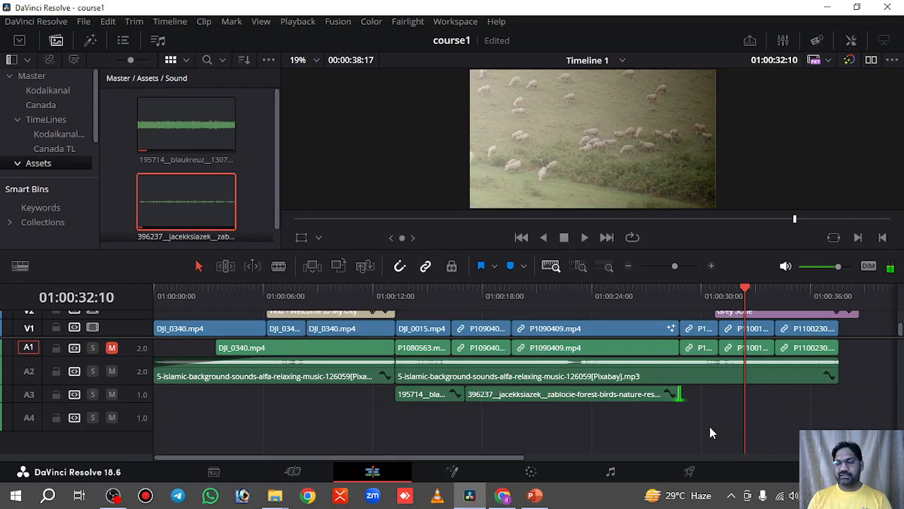
Step: Return to the start of the DJI_0015.mp4 shot and briefly play the waterfall sound
click(550, 422)
drag(745, 286, 398, 288)
key(space)
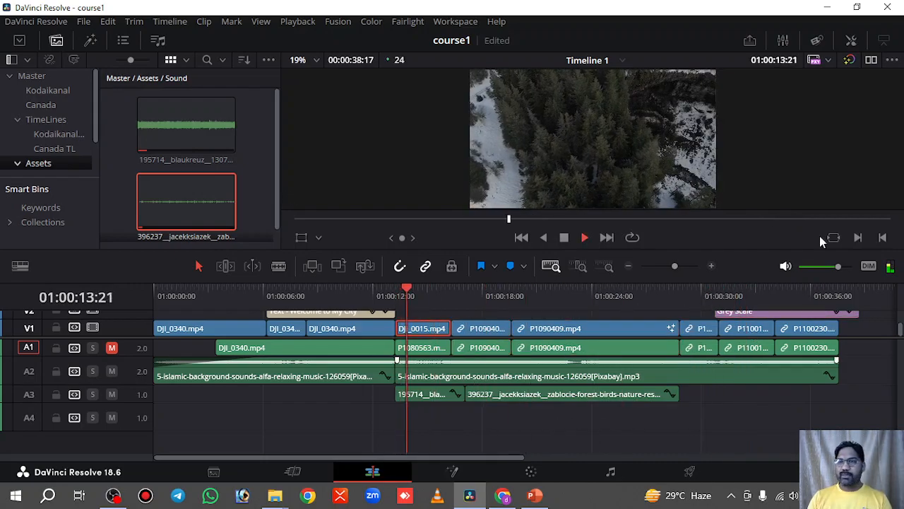
key(space)
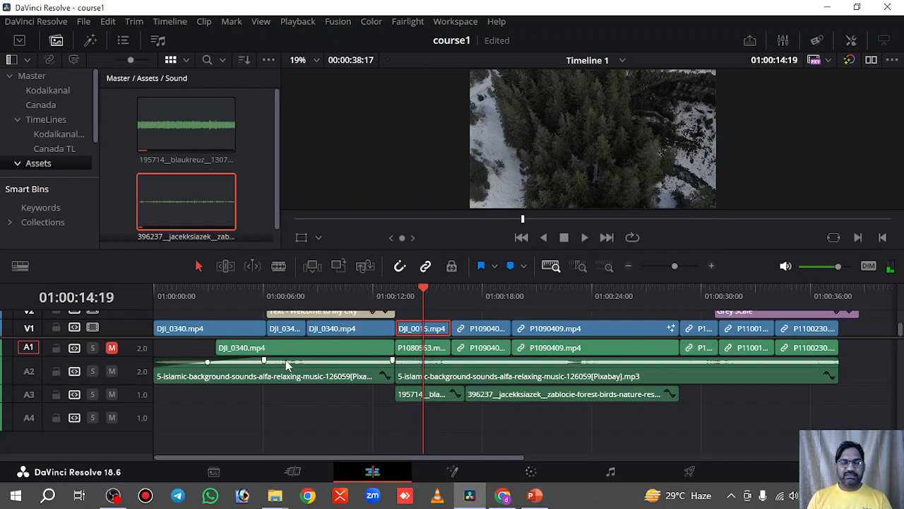